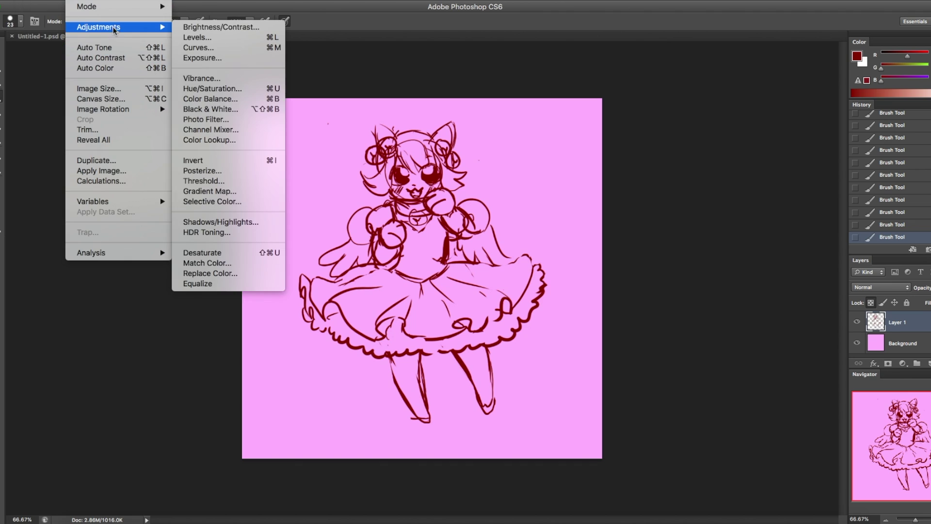
Step: Resize the image to 1500 × 1500 pixels with proportions constrained
click(145, 89)
text(1500)
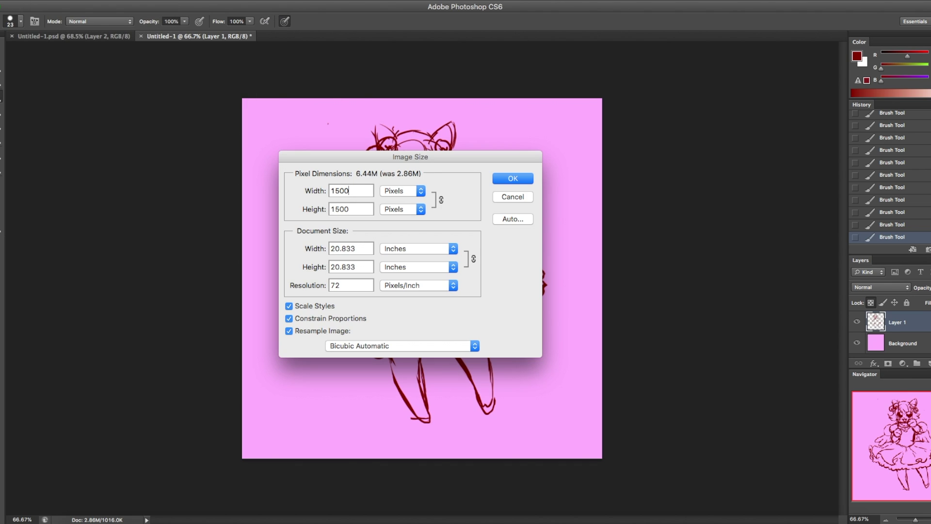
key(Return)
Step: Add a new layer above the sketch and set up a black 14 px brush for inking the face
key(d)
key(z)
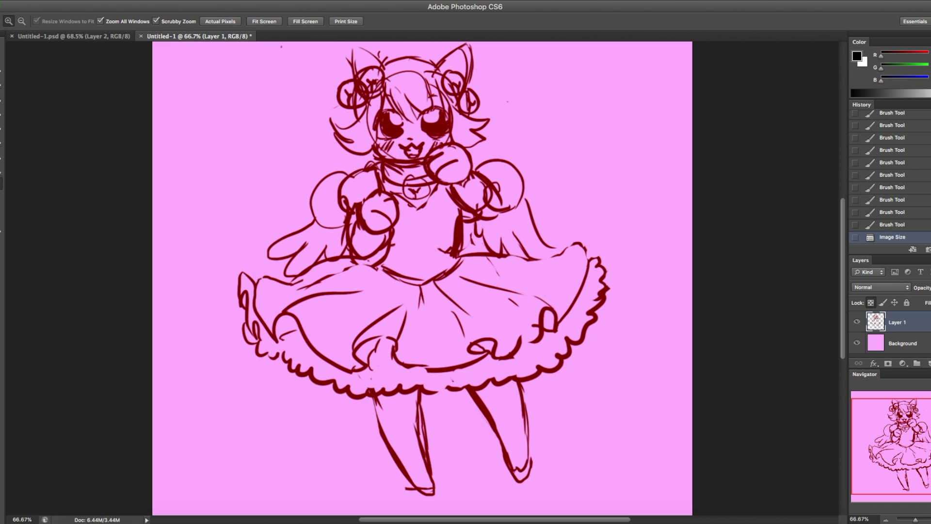
drag(398, 102, 461, 102)
key(ctrl+shift+alt+n)
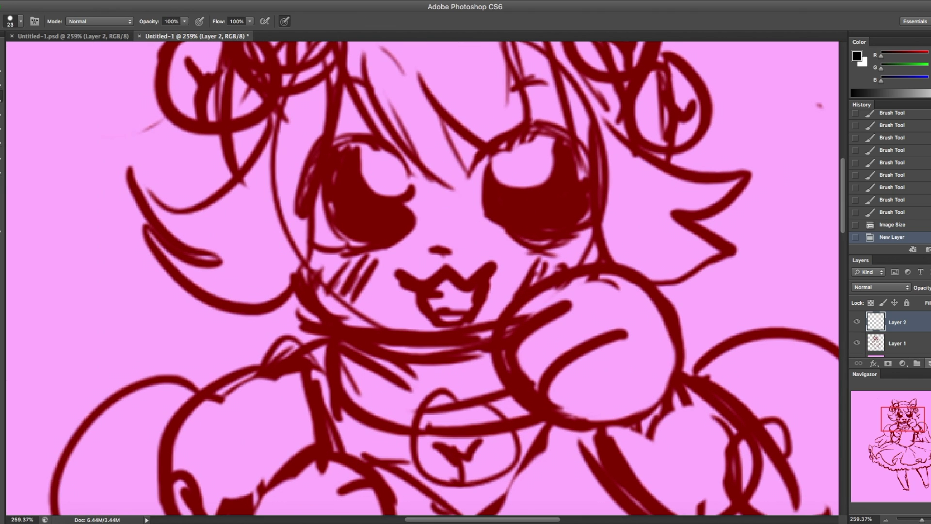
click(20, 21)
text(15)
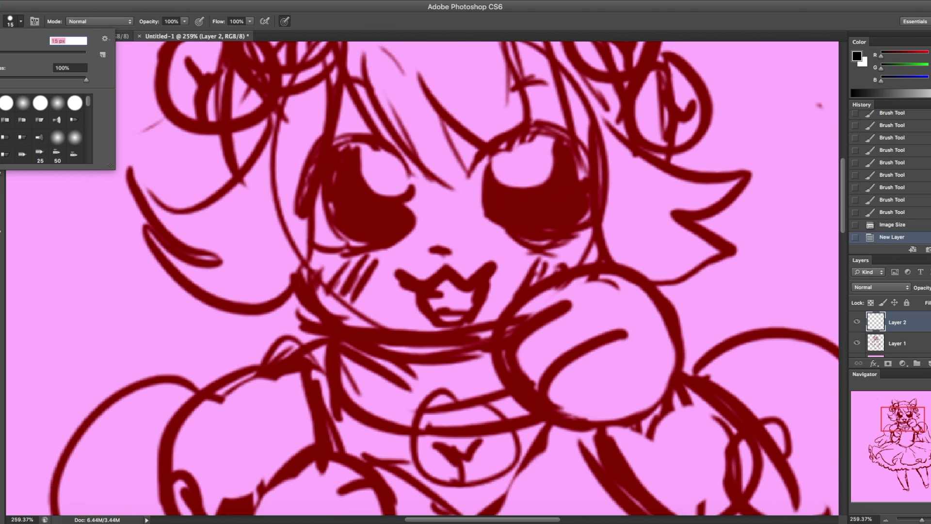
key(Return)
Step: Ink the left eye with a thick upper lash line, and outline its iris with the brush reduced to 9 px
mouse_move(358, 144)
mouse_down()
mouse_move(411, 162)
mouse_move(322, 146)
mouse_move(297, 214)
mouse_up()
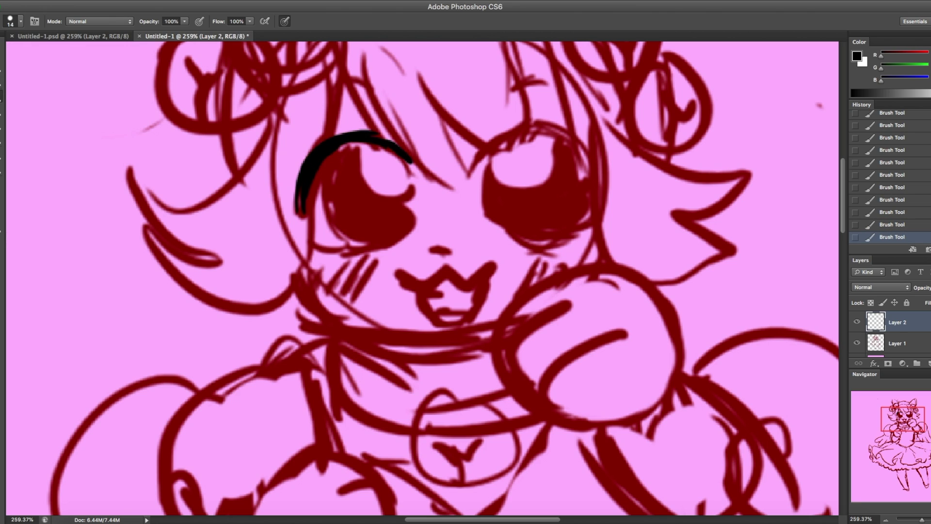
mouse_move(406, 145)
mouse_down()
mouse_move(327, 141)
mouse_move(318, 201)
mouse_up()
click(20, 21)
drag(85, 41, 53, 41)
key(Return)
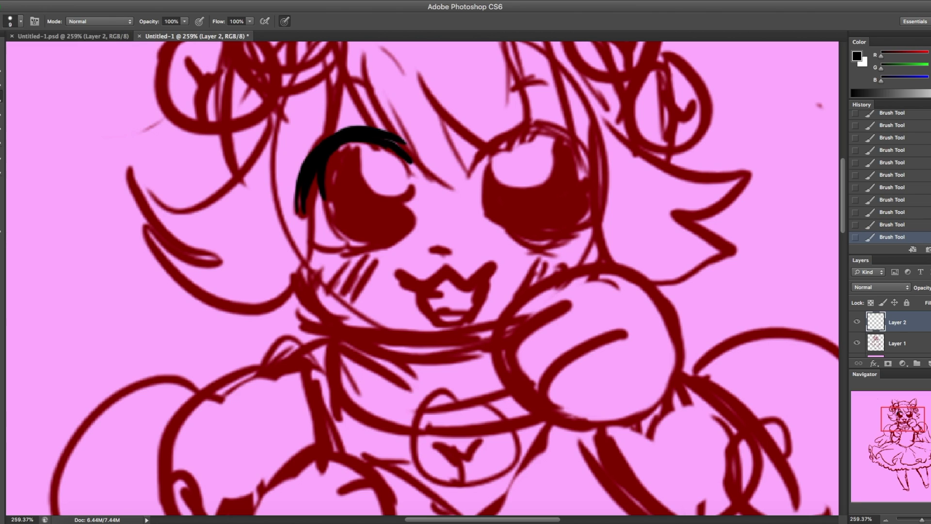
mouse_move(316, 175)
mouse_down()
mouse_move(357, 227)
mouse_move(352, 245)
mouse_up()
drag(409, 160, 415, 208)
drag(338, 253, 414, 224)
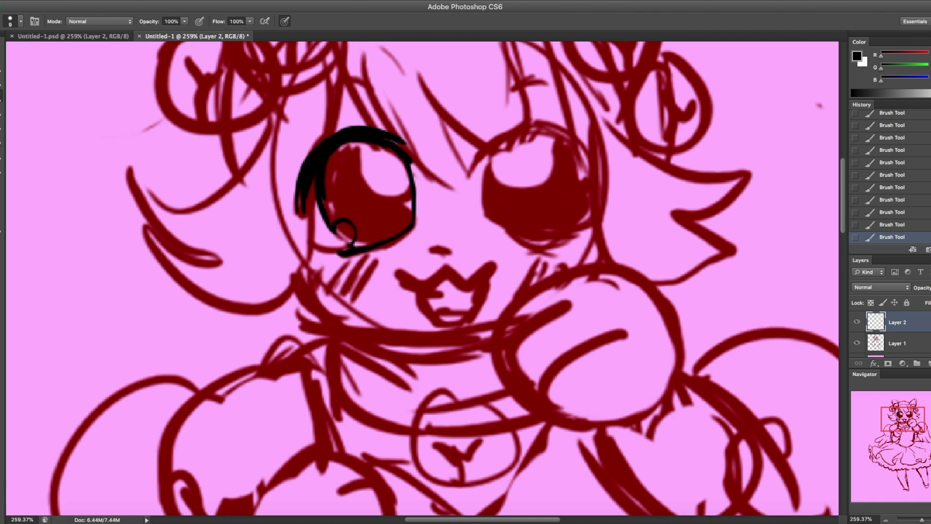
Step: Ink the right eye's thick upper lash line, outer lashes and rounded iris outline over the sketch
mouse_move(473, 156)
mouse_down()
mouse_move(509, 127)
mouse_move(592, 177)
mouse_up()
mouse_move(523, 120)
mouse_down()
mouse_move(471, 137)
mouse_move(483, 128)
mouse_up()
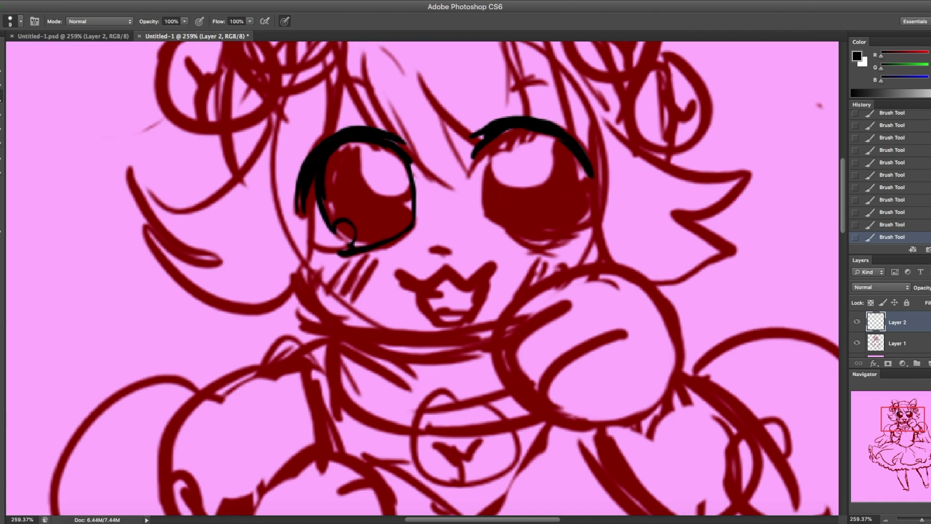
drag(553, 123, 599, 176)
mouse_move(501, 135)
mouse_down()
mouse_move(485, 208)
mouse_move(565, 240)
mouse_up()
key(ctrl+z)
mouse_move(499, 230)
mouse_down()
mouse_move(575, 241)
mouse_move(576, 219)
mouse_up()
Step: Ink the small nose and the open cat-like mouth with its fangs and tongue line
drag(432, 251, 455, 252)
mouse_move(398, 273)
mouse_down()
mouse_move(412, 282)
mouse_move(497, 265)
mouse_up()
mouse_move(417, 286)
mouse_down()
mouse_move(423, 301)
mouse_move(485, 286)
mouse_move(432, 315)
mouse_move(487, 280)
mouse_up()
key(ctrl+z)
drag(435, 293, 470, 294)
Step: Ink the left jawline and the left side of the collar down to its lower edge
drag(296, 274, 360, 339)
key(ctrl+z)
mouse_move(296, 275)
mouse_down()
mouse_move(370, 348)
mouse_move(395, 433)
mouse_up()
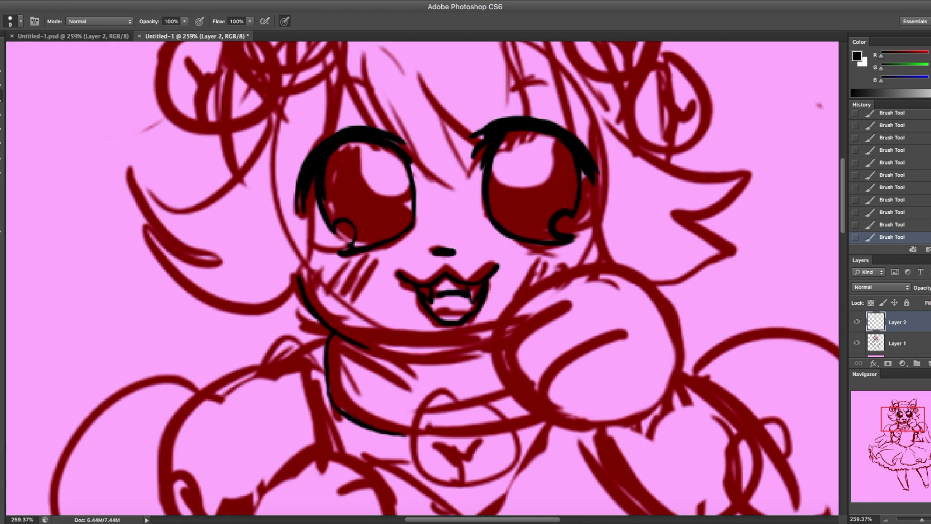
Step: Ink short blush marks on both cheeks and outline the large round highlights inside both eyes
drag(326, 266, 318, 282)
mouse_move(335, 265)
mouse_down()
mouse_move(327, 283)
mouse_move(337, 283)
mouse_up()
drag(356, 263, 348, 281)
drag(367, 262, 359, 278)
mouse_move(529, 255)
mouse_down()
mouse_move(521, 266)
mouse_move(531, 268)
mouse_up()
drag(565, 250, 557, 262)
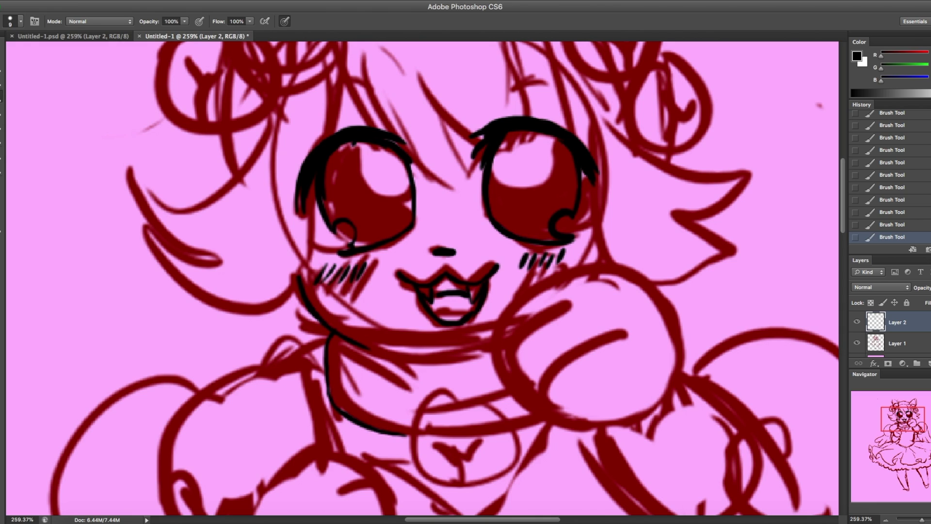
drag(356, 146, 409, 187)
drag(548, 139, 499, 160)
drag(664, 296, 669, 313)
mouse_move(657, 288)
mouse_down()
mouse_move(504, 350)
mouse_move(506, 363)
mouse_up()
key(ctrl+z)
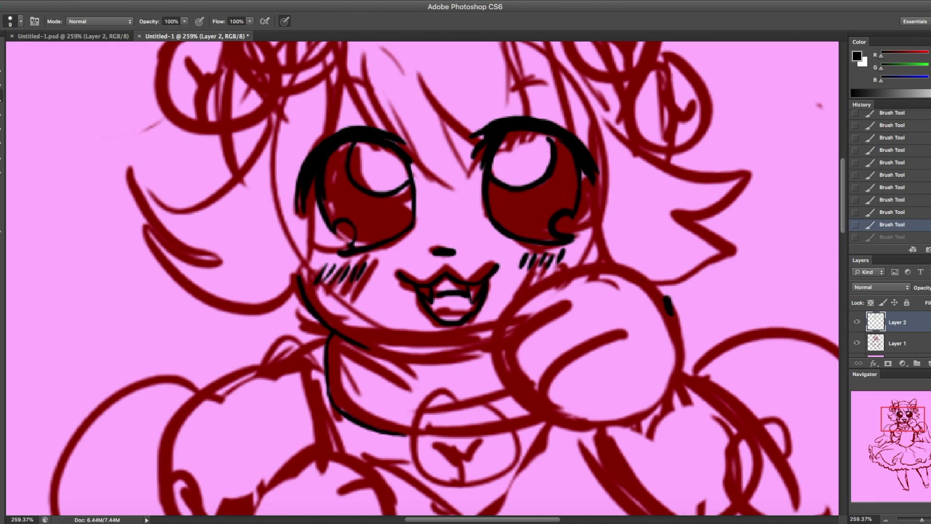
key(ctrl+z)
Step: Ink the raised paw with its curled finger lines and the right edge of the face above it
mouse_move(569, 305)
mouse_down()
mouse_move(507, 386)
mouse_move(538, 406)
mouse_up()
mouse_move(622, 334)
mouse_down()
mouse_move(565, 429)
mouse_move(666, 315)
mouse_up()
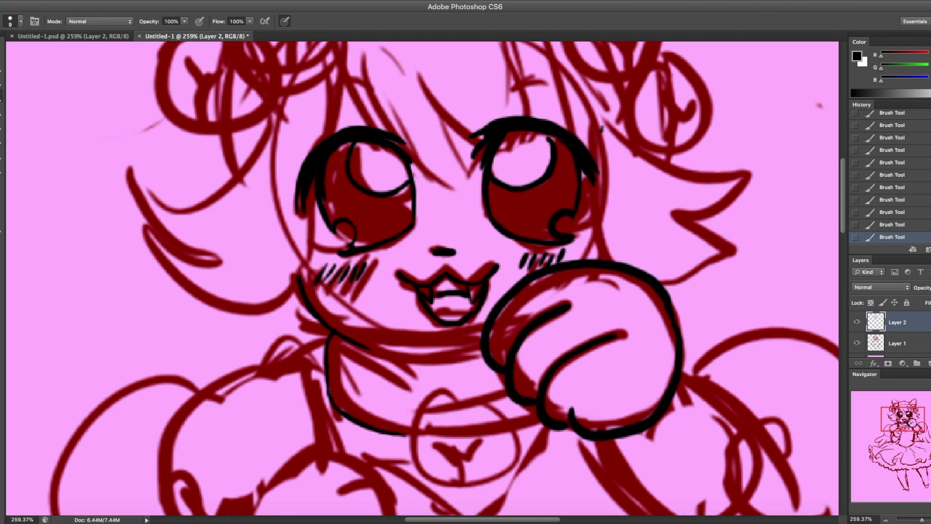
drag(601, 129, 608, 259)
Step: Ink the hair strands above the right eye and the main strand of the bangs falling between the eyes
scroll(608, 259, up, 2)
drag(516, 68, 569, 157)
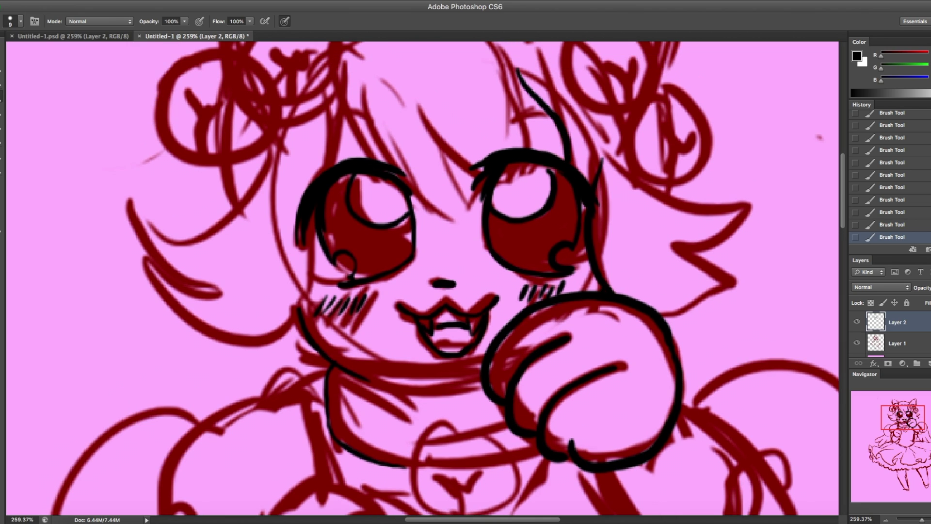
drag(553, 78, 598, 145)
key(ctrl+z)
scroll(432, 358, down, 4)
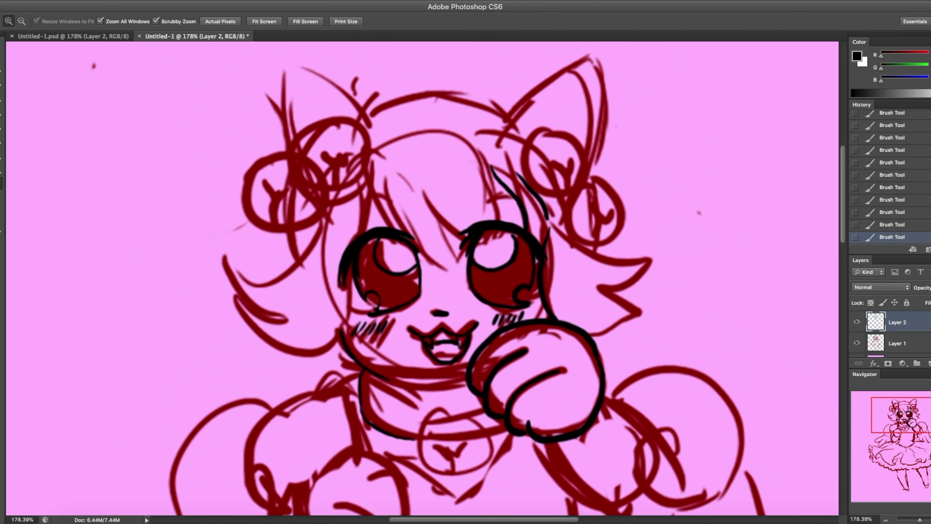
drag(477, 154, 499, 217)
drag(418, 184, 463, 244)
drag(436, 184, 459, 221)
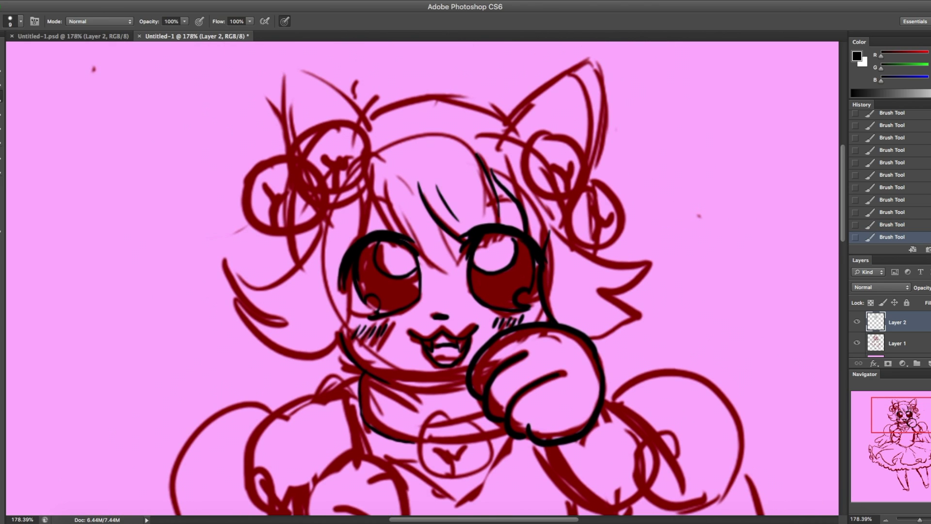
key(ctrl+z)
Step: Reduce the brush to 7 px and ink the fine strands of the bangs and the hair edge beside the left eye
click(21, 21)
key(Down)
key(Down)
key(Return)
drag(430, 189, 460, 226)
drag(397, 187, 459, 271)
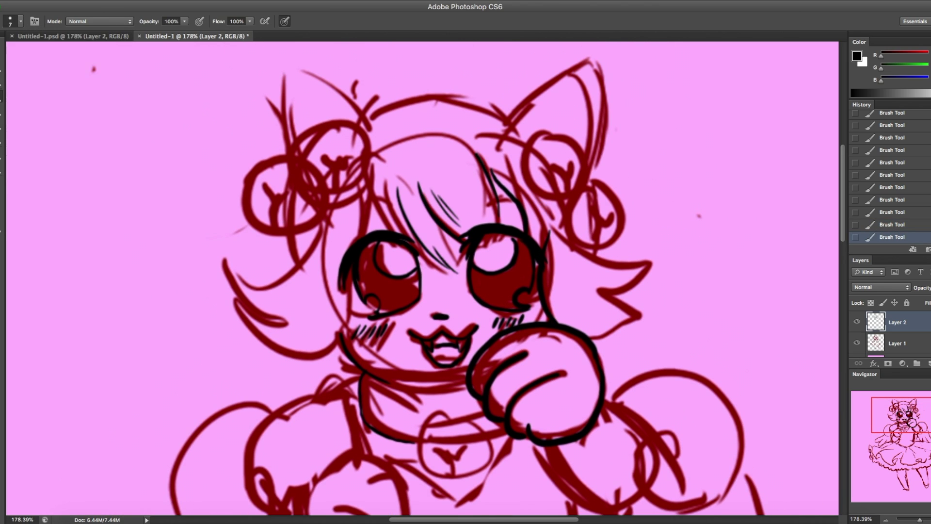
drag(426, 227, 461, 261)
drag(410, 202, 432, 232)
mouse_move(383, 177)
mouse_down()
mouse_move(405, 233)
mouse_move(389, 231)
mouse_up()
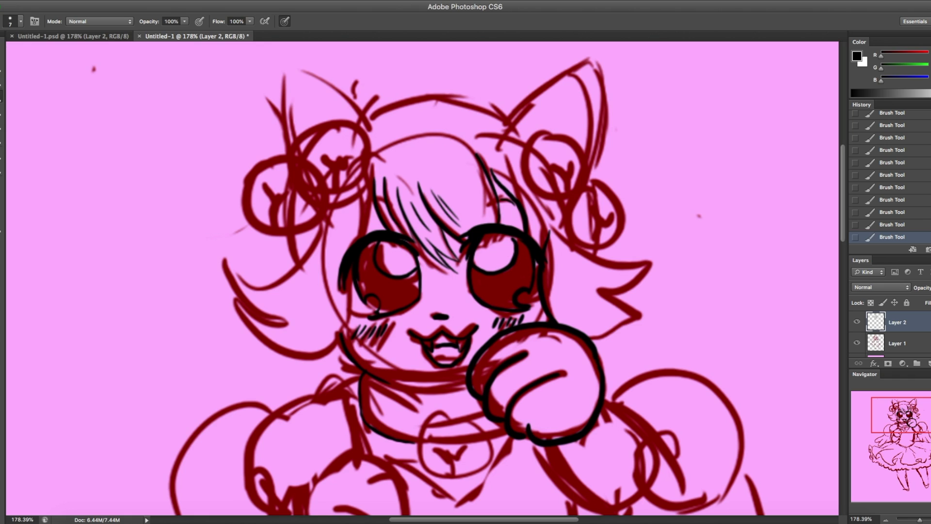
drag(373, 184, 361, 236)
drag(369, 135, 311, 195)
key(ctrl+z)
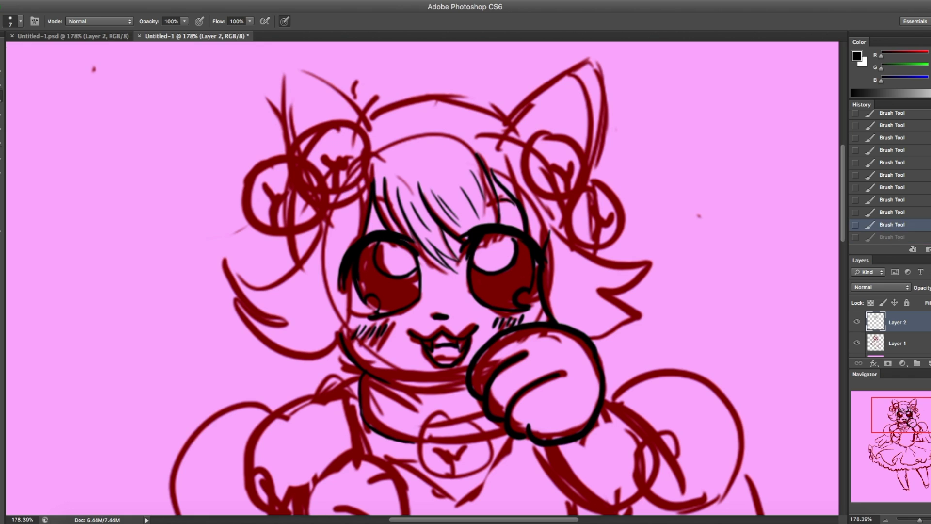
Step: Ink the flicked-out hair tufts on both sides of the face, with short strand lines inside the left one
mouse_move(553, 228)
mouse_down()
mouse_move(640, 272)
mouse_move(590, 334)
mouse_up()
drag(327, 227, 254, 287)
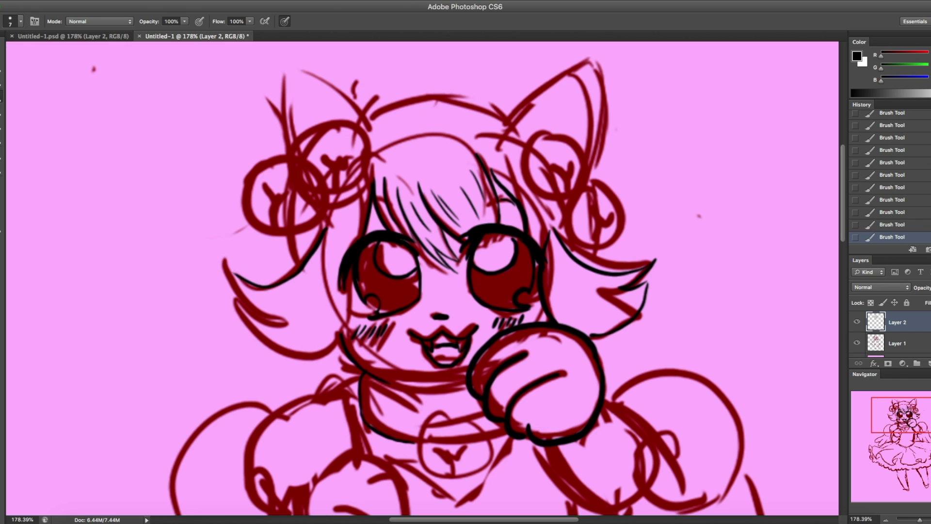
drag(226, 254, 285, 349)
drag(351, 298, 321, 351)
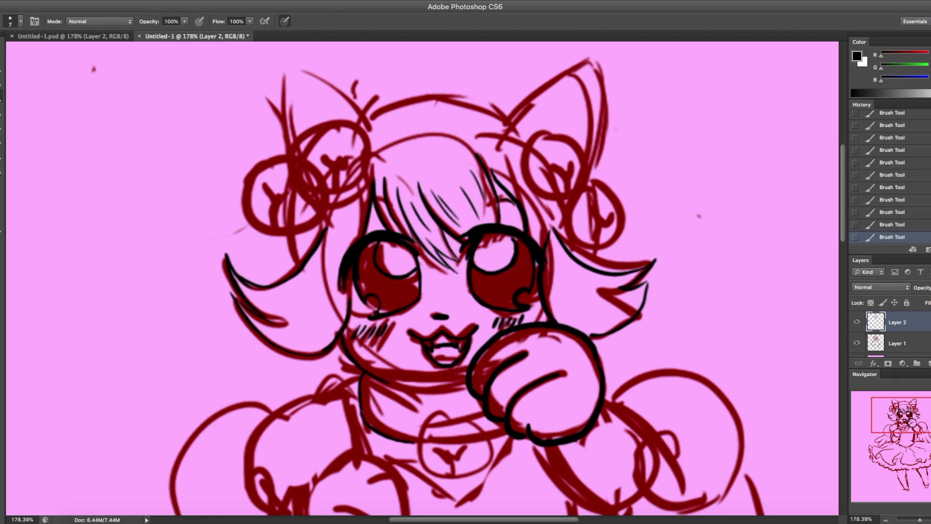
drag(334, 288, 313, 328)
Step: Erase the line overlap at the top of the right tuft and ink short hair lines above the tufts
key(e)
drag(548, 230, 547, 247)
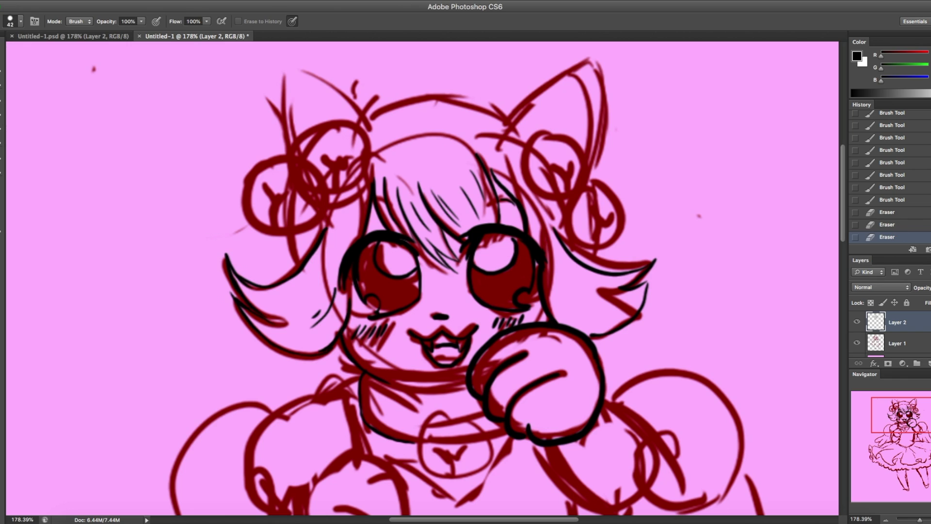
key(b)
drag(299, 234, 294, 264)
Step: Ink the round collar bell with its Y-shaped slit and the upper edge of the collar under the chin
mouse_move(458, 411)
mouse_down()
mouse_move(434, 471)
mouse_move(465, 413)
mouse_up()
drag(438, 448, 451, 461)
drag(468, 448, 453, 479)
drag(454, 409, 469, 411)
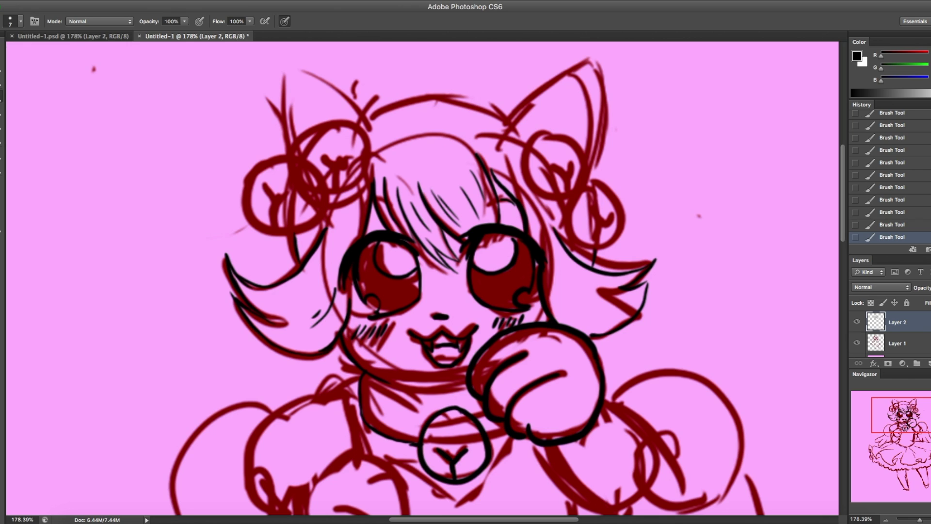
drag(387, 390, 468, 391)
Step: Ink the two round bells on the right side of the hair and add a Y-shaped slit
mouse_move(602, 192)
mouse_down()
mouse_move(558, 228)
mouse_move(623, 227)
mouse_move(618, 242)
mouse_up()
key(ctrl+z)
mouse_move(590, 175)
mouse_down()
mouse_move(563, 133)
mouse_move(557, 191)
mouse_up()
drag(552, 165, 566, 175)
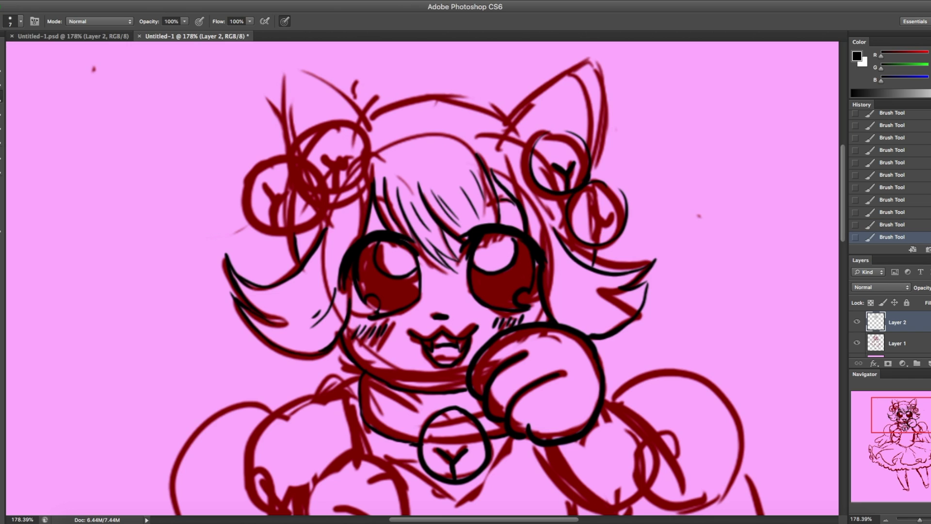
Step: Ink the two overlapping bells on the left side of the hair with their Y-shaped slits
drag(342, 119, 339, 122)
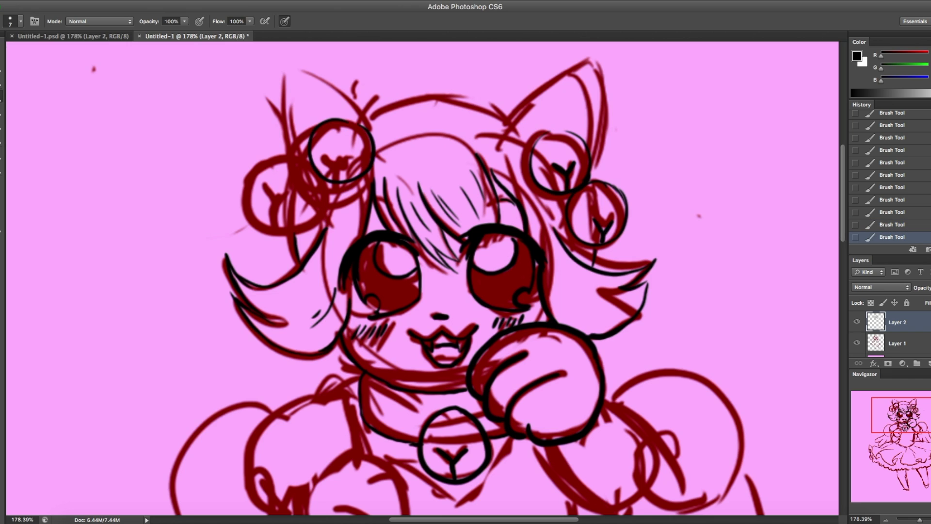
drag(296, 160, 292, 162)
drag(291, 194, 289, 226)
drag(280, 189, 294, 201)
drag(324, 148, 334, 179)
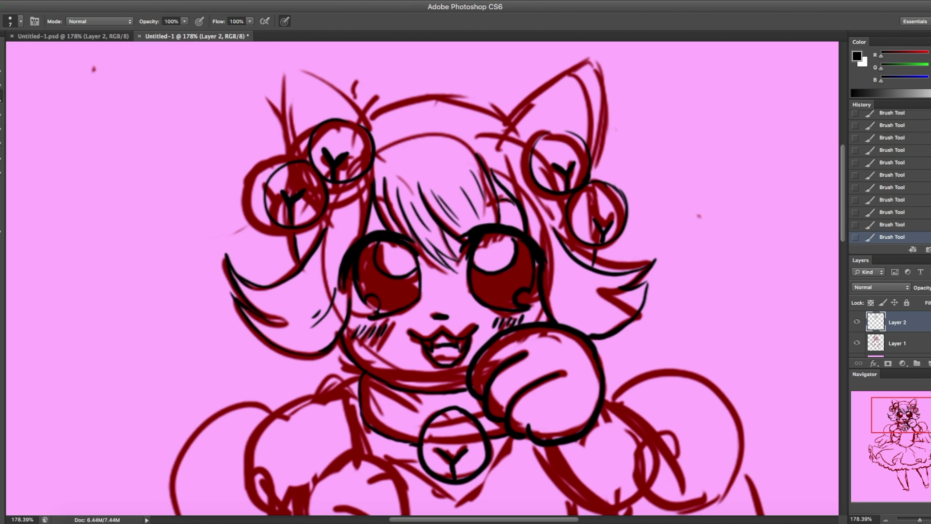
Step: Ink the outlines of both pointed cat ears behind the hair bells
drag(371, 82, 323, 126)
key(ctrl+z)
mouse_move(289, 68)
mouse_down()
mouse_move(290, 156)
mouse_move(358, 101)
mouse_move(373, 112)
mouse_up()
mouse_move(502, 115)
mouse_down()
mouse_move(584, 68)
mouse_move(593, 138)
mouse_up()
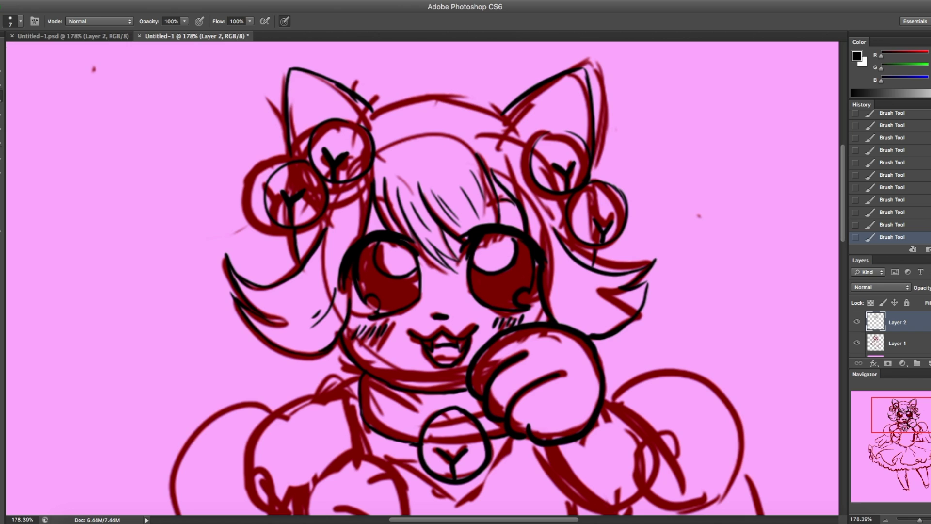
Step: Ink the top of the head between the ears and erase the excess line near the left ear's base
mouse_move(366, 117)
mouse_down()
mouse_move(466, 97)
mouse_move(502, 111)
mouse_up()
drag(483, 116, 505, 107)
key(e)
key(ctrl+z)
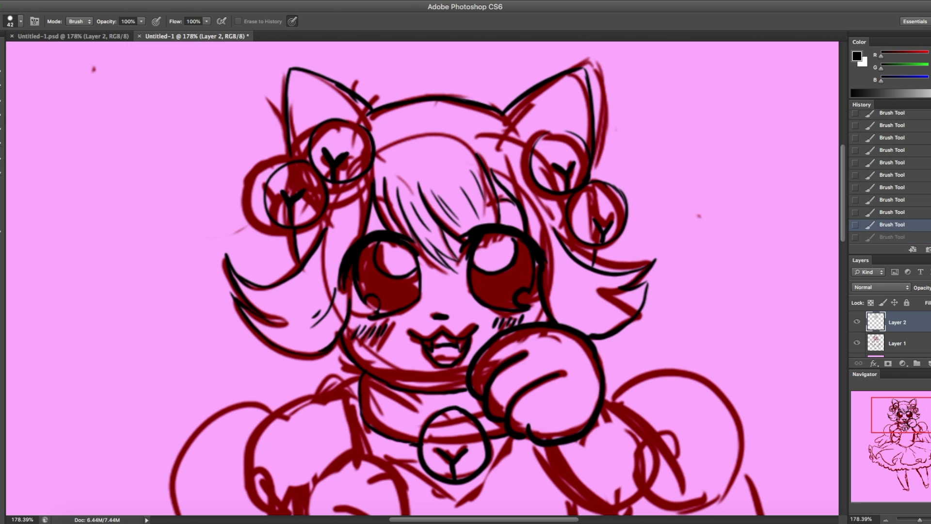
click(20, 21)
key(Return)
drag(335, 90, 373, 110)
key(b)
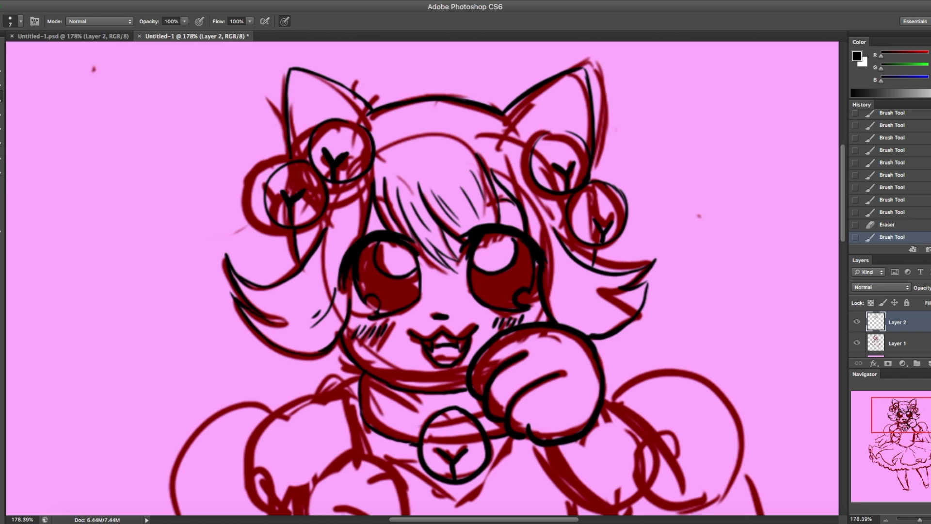
Step: Lower the opacity of the sketch on Layer 1 and return to Layer 2 for inking
click(897, 343)
drag(921, 287, 912, 287)
click(897, 322)
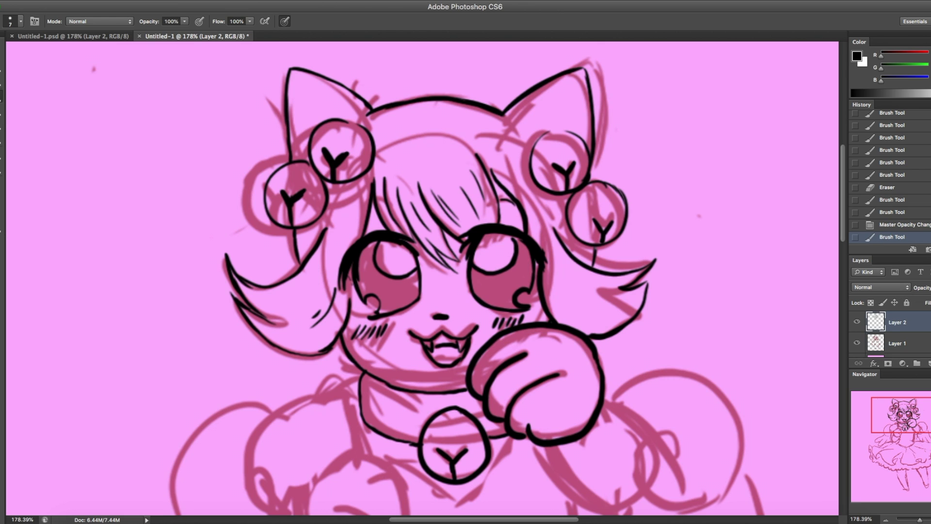
Step: Ink the puffy left sleeve from the shoulder down to the elbow, including its inner edge
scroll(421, 279, down, 5)
mouse_move(346, 198)
mouse_down()
mouse_move(257, 282)
mouse_move(281, 315)
mouse_up()
drag(348, 201, 360, 255)
Step: Ink the lowered left paw with its curled finger lines and rounded lower edge, and clean up its outline
drag(307, 330, 400, 315)
drag(351, 292, 395, 313)
drag(400, 318, 378, 358)
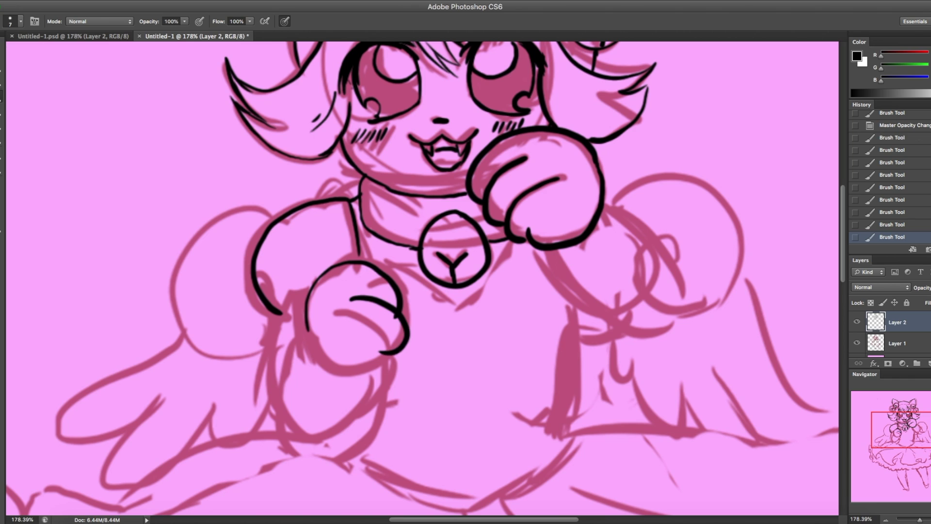
key(ctrl+z)
drag(349, 290, 402, 337)
drag(342, 324, 381, 366)
mouse_move(305, 322)
mouse_down()
mouse_move(364, 384)
mouse_move(401, 333)
mouse_up()
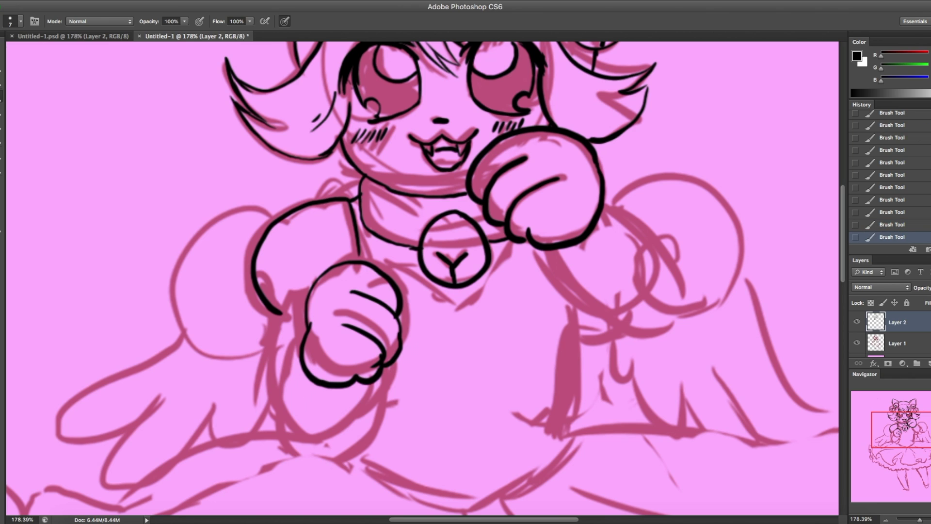
key(e)
Step: Ink the dress neckline from the left sleeve to the point below the bell and up to the right arm
key(b)
drag(361, 256, 453, 297)
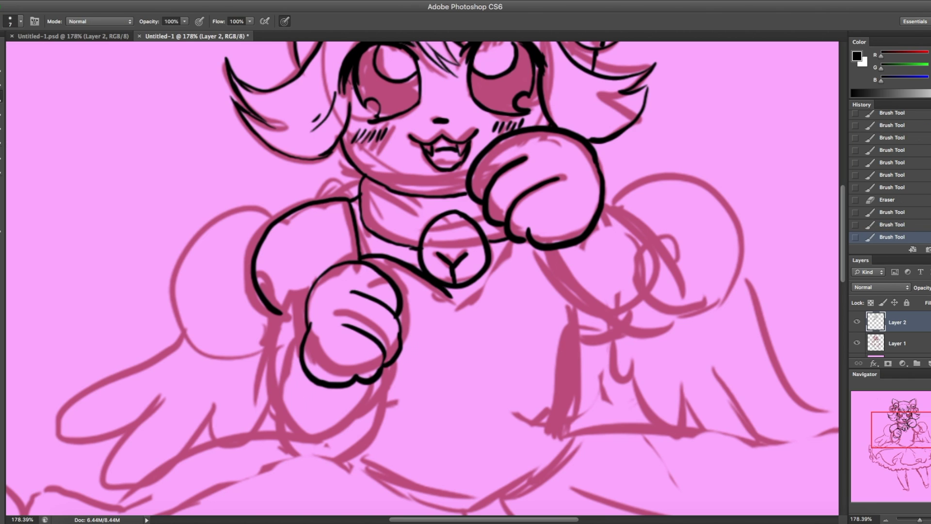
drag(543, 257, 456, 299)
Step: Ink the right forearm below the raised paw and the curved sleeve edge behind it
mouse_move(546, 251)
mouse_down()
mouse_move(552, 270)
mouse_move(623, 339)
mouse_up()
mouse_move(601, 221)
mouse_down()
mouse_move(662, 326)
mouse_move(628, 336)
mouse_up()
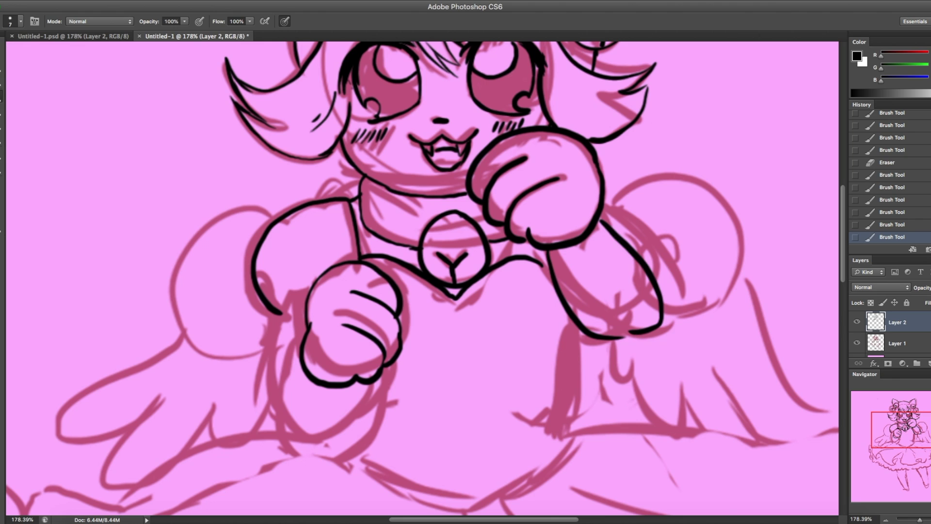
drag(542, 263, 551, 274)
drag(605, 193, 640, 252)
key(ctrl+z)
scroll(422, 279, down, 2)
drag(606, 154, 643, 213)
Step: Ink the side edges of the bodice and the left forearm with its sleeve frill, and reinforce the right elbow
mouse_move(574, 284)
mouse_down()
mouse_move(560, 335)
mouse_move(566, 386)
mouse_up()
drag(367, 386, 357, 412)
drag(361, 347, 328, 396)
mouse_move(279, 274)
mouse_down()
mouse_move(303, 295)
mouse_move(322, 398)
mouse_move(334, 393)
mouse_up()
drag(301, 321, 276, 349)
drag(592, 286, 660, 277)
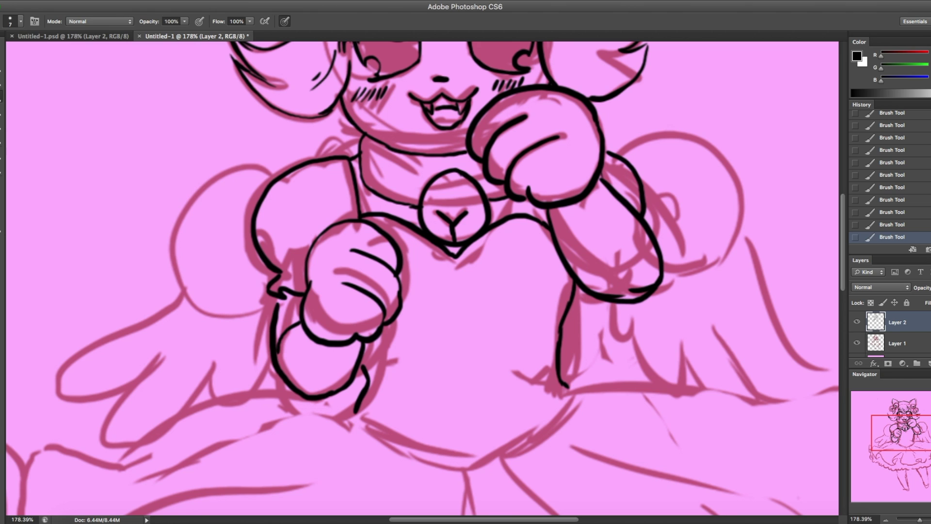
scroll(422, 278, up, 3)
scroll(422, 279, down, 1)
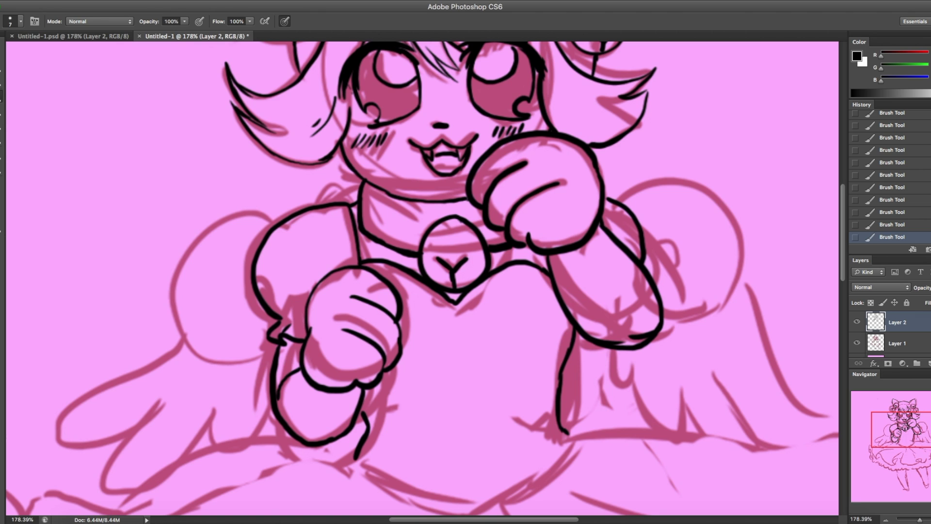
Step: Ink the pointed lower edge of the bodice and the curved fold line across the upper left of the skirt
scroll(422, 279, down, 4)
drag(572, 260, 459, 339)
drag(354, 286, 448, 338)
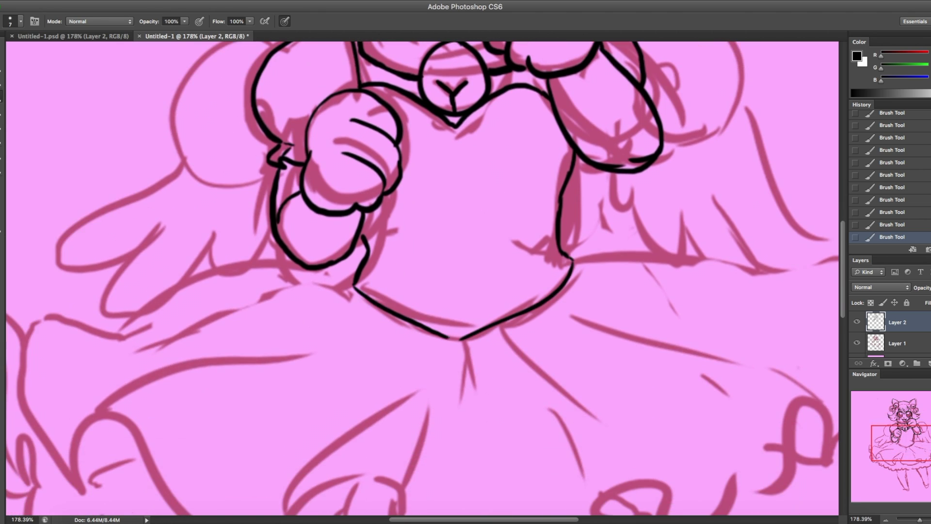
drag(295, 289, 353, 273)
key(ctrl+z)
drag(144, 349, 332, 295)
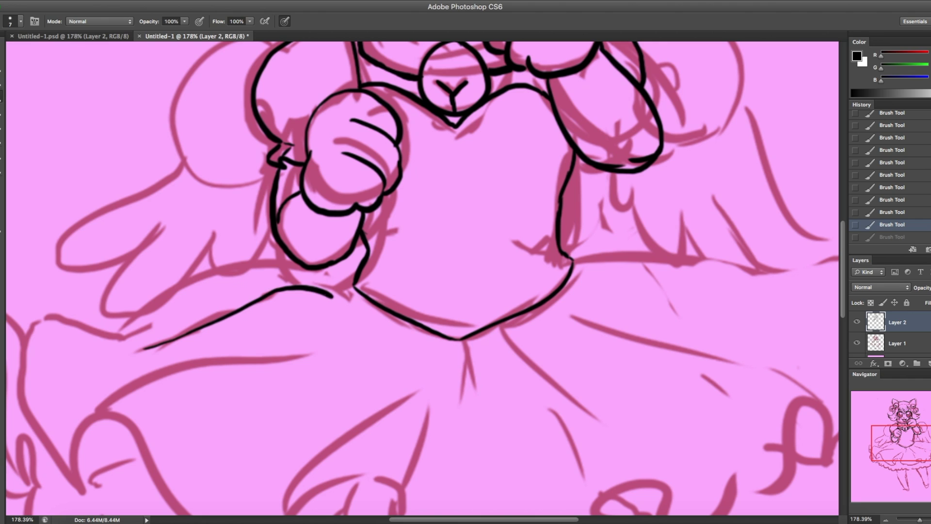
Step: Ink the skirt folds fanning out below the bodice point and the skirt's top edge at the right waist
mouse_move(466, 346)
mouse_down()
mouse_move(455, 407)
mouse_move(478, 389)
mouse_up()
drag(503, 333, 596, 427)
drag(573, 317, 818, 404)
mouse_move(565, 254)
mouse_down()
mouse_move(600, 238)
mouse_move(695, 269)
mouse_up()
Step: Ink the skirt's upper left edge below the wing and its curved outer left side
mouse_move(303, 262)
mouse_down()
mouse_move(128, 333)
mouse_move(268, 268)
mouse_move(132, 335)
mouse_move(159, 297)
mouse_move(122, 334)
mouse_up()
key(ctrl+z)
key(ctrl+z)
mouse_move(149, 329)
mouse_down()
mouse_move(95, 334)
mouse_move(80, 482)
mouse_up()
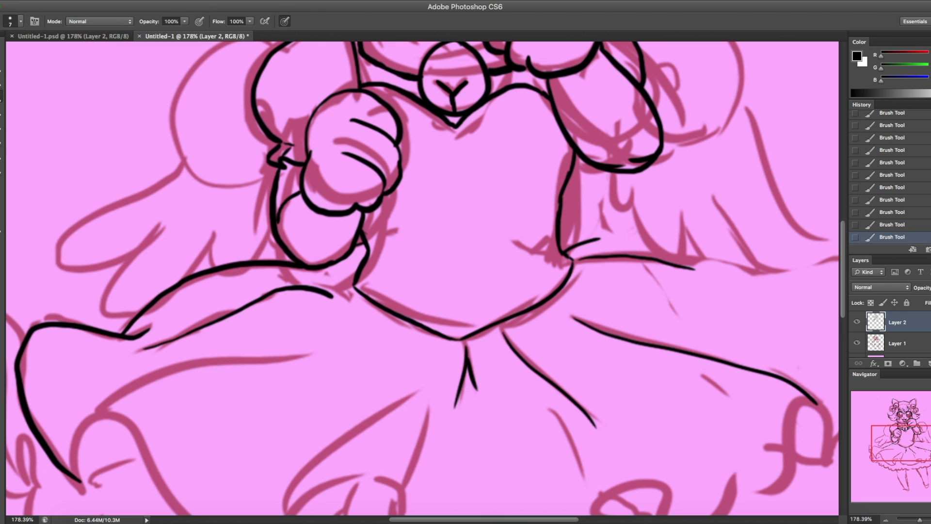
Step: Ink the long fold on the left of the skirt and the rounded feathers of the left wing
drag(85, 417, 311, 342)
drag(214, 234, 210, 266)
mouse_move(158, 235)
mouse_down()
mouse_move(147, 244)
mouse_move(127, 325)
mouse_up()
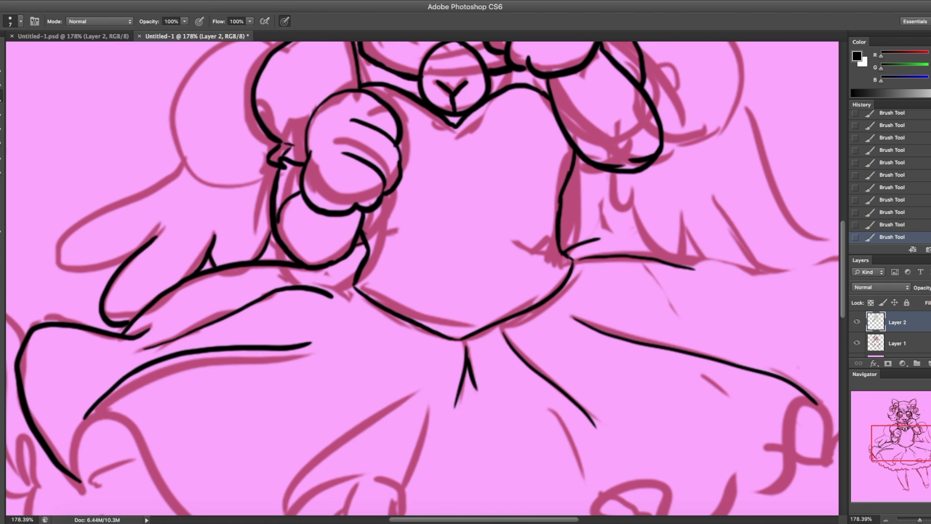
drag(185, 160, 118, 261)
Step: Ink the rounded upper part of the left wing with a small curl inside it
scroll(422, 279, up, 2)
mouse_move(284, 80)
mouse_down()
mouse_move(209, 90)
mouse_move(252, 257)
mouse_up()
key(ctrl+z)
drag(274, 100, 259, 225)
drag(239, 194, 256, 196)
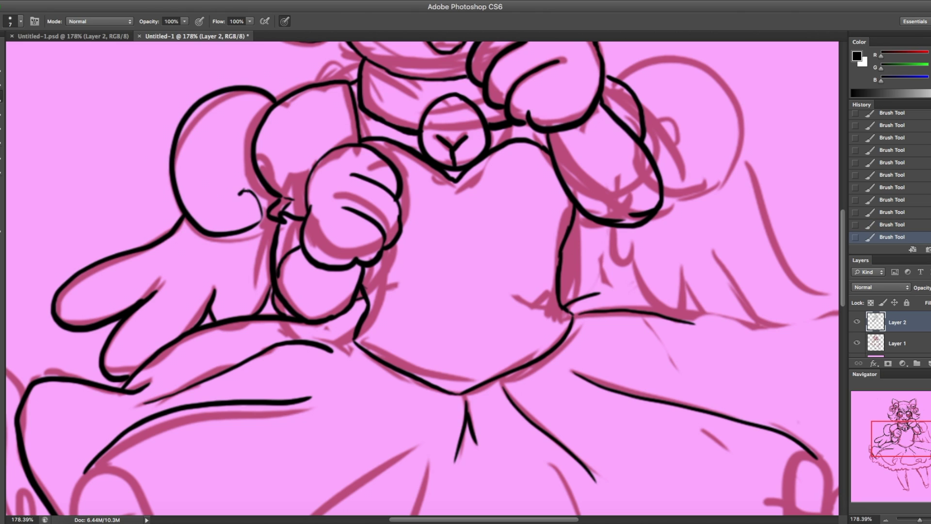
Step: Erase the rough spots on the left wing's inner feathers and redraw the feather lines beside the forearm
scroll(422, 279, left, 2)
key(e)
drag(294, 289, 297, 306)
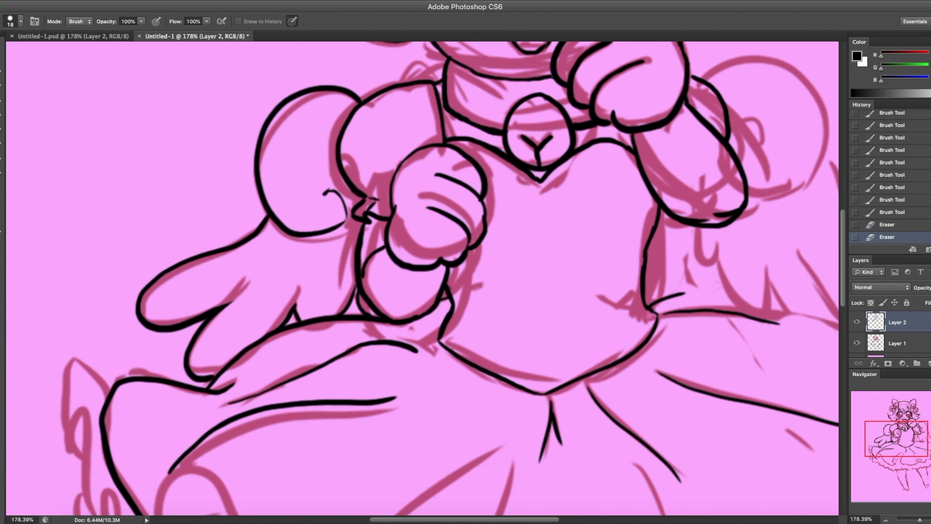
key(b)
drag(357, 281, 347, 313)
scroll(422, 279, right, 5)
scroll(422, 278, left, 3)
drag(219, 287, 210, 307)
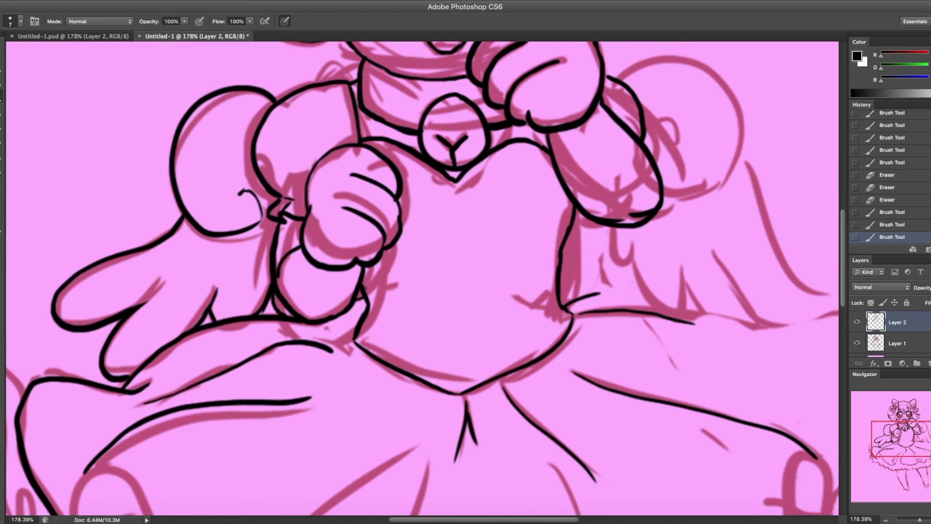
drag(160, 290, 132, 306)
Step: Ink the rounded top of the right wing, its inner curl, and the long outer edge down to the skirt
scroll(422, 278, right, 6)
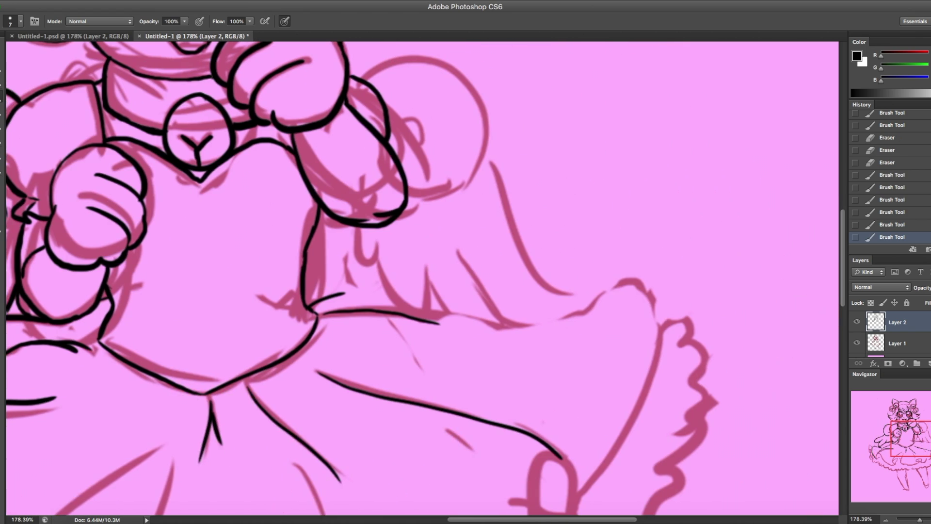
mouse_move(361, 72)
mouse_down()
mouse_move(460, 82)
mouse_move(408, 197)
mouse_up()
drag(392, 140, 424, 141)
mouse_move(487, 155)
mouse_down()
mouse_move(542, 286)
mouse_move(584, 310)
mouse_up()
key(ctrl+z)
Step: Ink the inner feather lines and rounded feather tips of the right wing
mouse_move(458, 247)
mouse_down()
mouse_move(490, 310)
mouse_move(507, 320)
mouse_up()
drag(426, 267, 446, 315)
drag(378, 250, 434, 315)
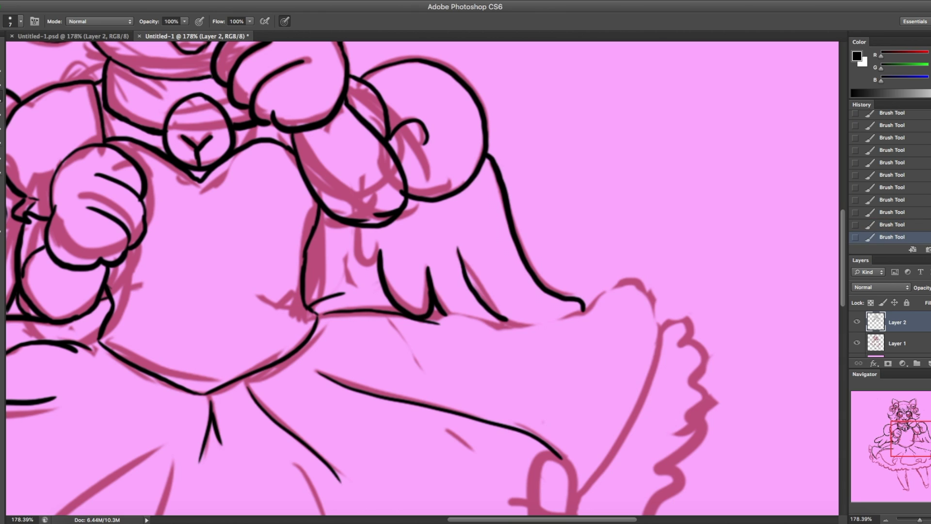
drag(356, 228, 379, 250)
Step: Ink the skirt's upper right edge and right side, clean up its junction with the wing, and add lines beside the waist
mouse_move(425, 321)
mouse_down()
mouse_move(533, 327)
mouse_move(573, 493)
mouse_up()
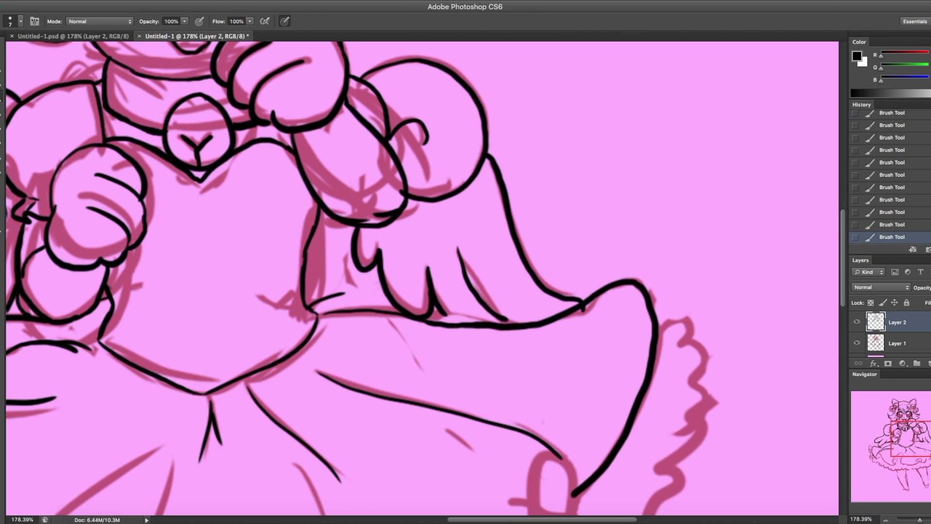
key(e)
drag(577, 304, 586, 311)
key(b)
drag(439, 300, 455, 323)
drag(305, 268, 367, 271)
mouse_move(366, 271)
mouse_down()
mouse_move(379, 277)
mouse_move(366, 285)
mouse_up()
Step: Ink the wavy hem of the overskirt with its curled folds from the right side across to the left
scroll(367, 285, down, 5)
mouse_move(569, 315)
mouse_down()
mouse_move(561, 262)
mouse_move(405, 370)
mouse_move(130, 390)
mouse_move(53, 340)
mouse_up()
scroll(422, 281, left, 10)
mouse_move(237, 351)
mouse_down()
mouse_move(257, 278)
mouse_move(495, 431)
mouse_up()
key(e)
key(b)
drag(582, 236, 434, 351)
key(ctrl+z)
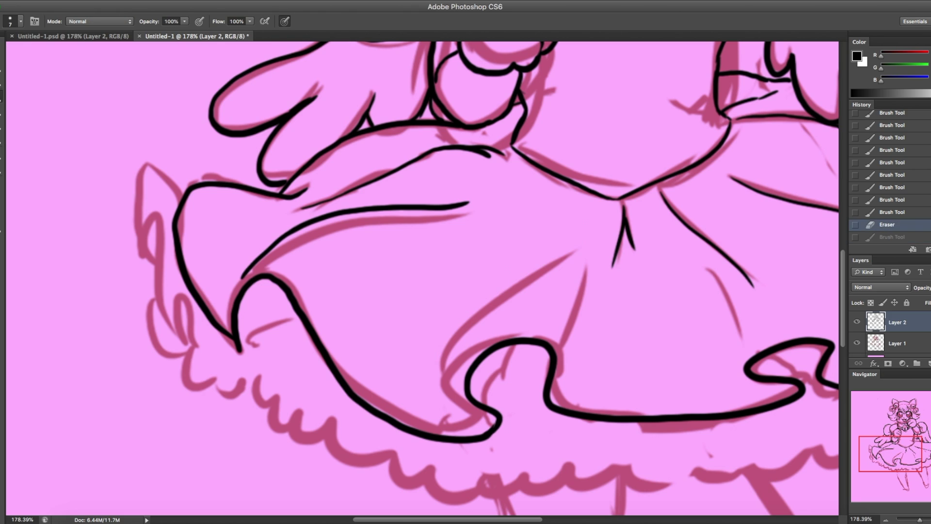
Step: Ink the fold lines above and inside the left hem curls and the scalloped frill around the skirt's left side
drag(456, 388, 592, 213)
mouse_move(226, 334)
mouse_down()
mouse_move(241, 351)
mouse_move(300, 320)
mouse_up()
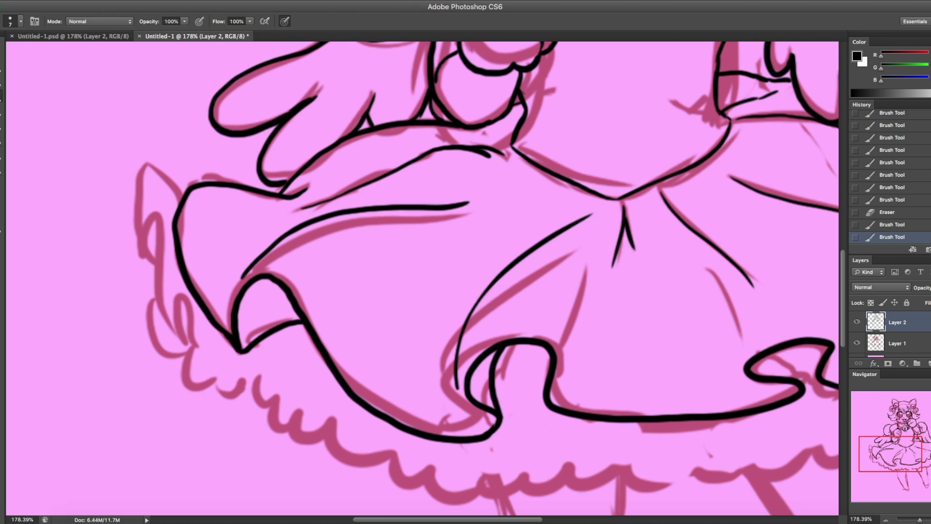
mouse_move(185, 187)
mouse_down()
mouse_move(135, 287)
mouse_move(300, 434)
mouse_move(459, 489)
mouse_up()
Step: Ink the fold lines above the right hem curls and the inner edges of those ruffles
scroll(422, 281, right, 10)
drag(377, 324, 392, 340)
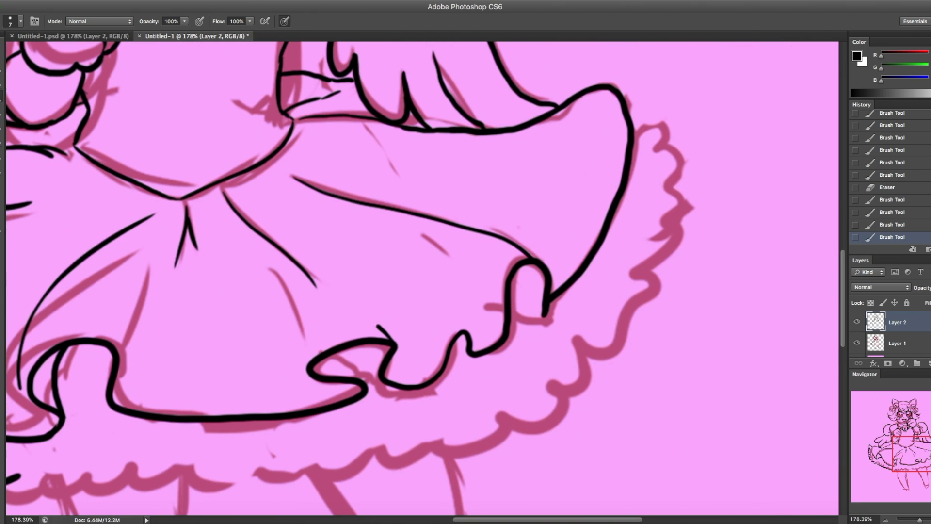
drag(339, 302, 380, 329)
drag(273, 272, 301, 345)
drag(363, 344, 378, 374)
drag(340, 351, 364, 381)
drag(453, 356, 466, 345)
drag(350, 274, 439, 318)
drag(512, 305, 542, 318)
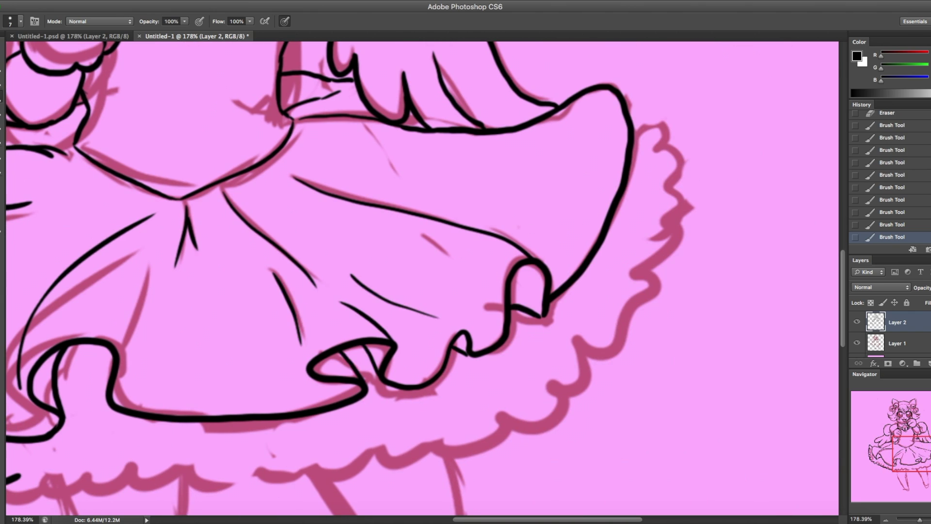
Step: Continue the scalloped frill outline along the bottom of the skirt and up its right side
scroll(422, 282, left, 10)
mouse_move(191, 480)
mouse_down()
mouse_move(516, 463)
mouse_move(744, 406)
mouse_up()
scroll(745, 407, right, 20)
mouse_move(403, 380)
mouse_down()
mouse_move(499, 255)
mouse_move(466, 109)
mouse_move(448, 127)
mouse_move(339, 127)
mouse_move(412, 127)
mouse_up()
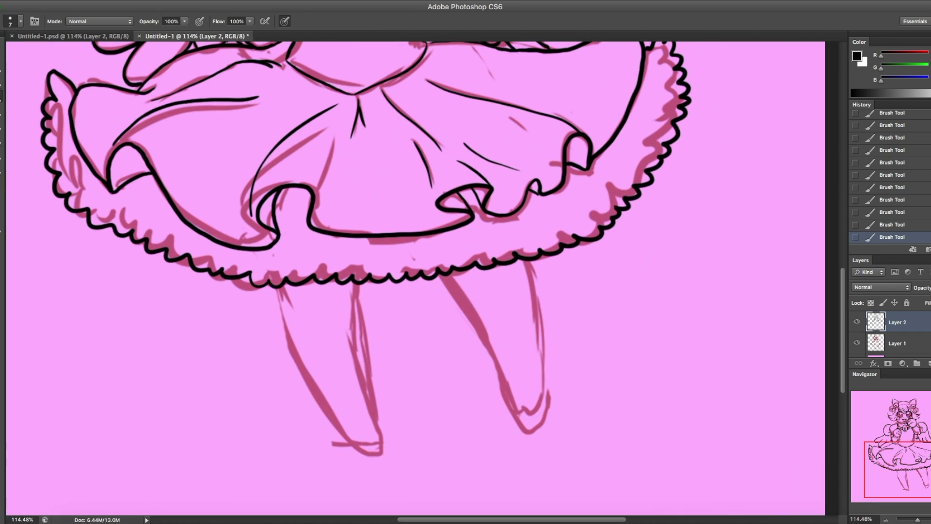
Step: Ink the outlines of both legs below the frill, tapering to small pointed feet with toe lines
drag(279, 288, 333, 419)
drag(358, 285, 374, 463)
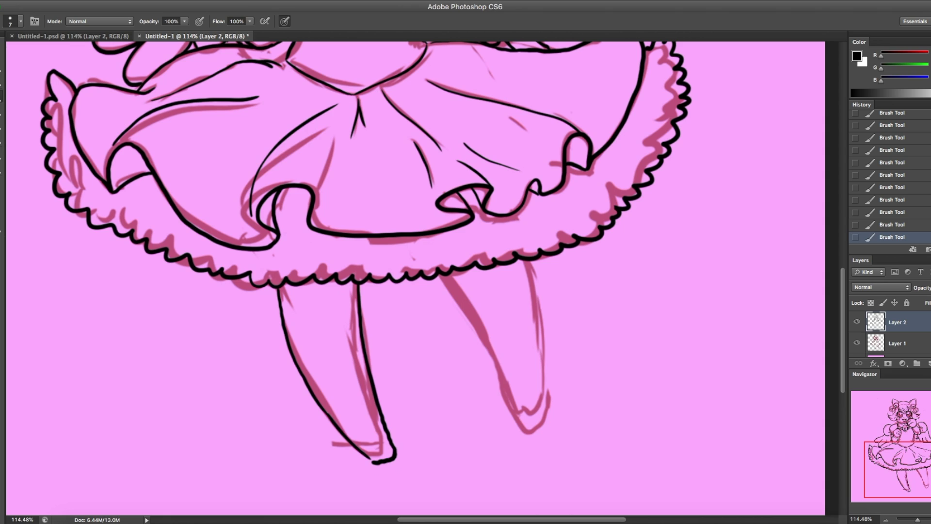
drag(441, 277, 489, 354)
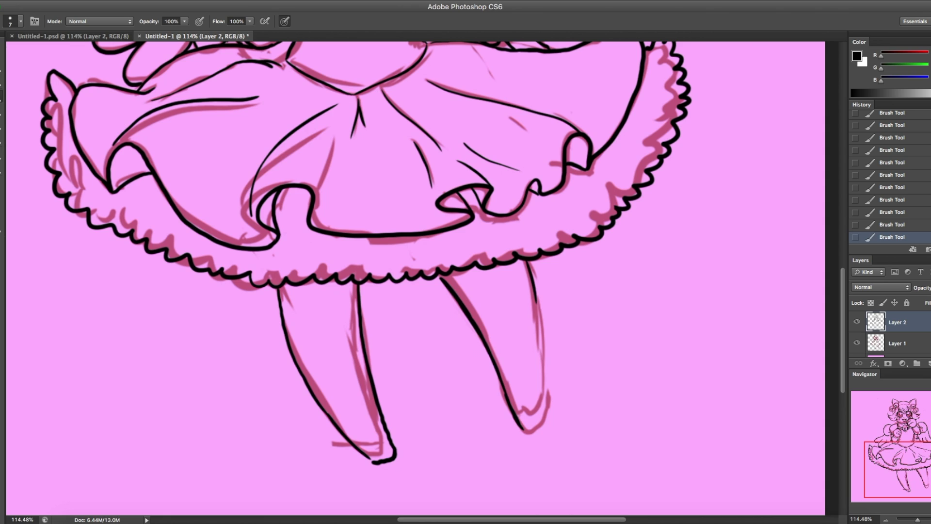
drag(527, 264, 539, 414)
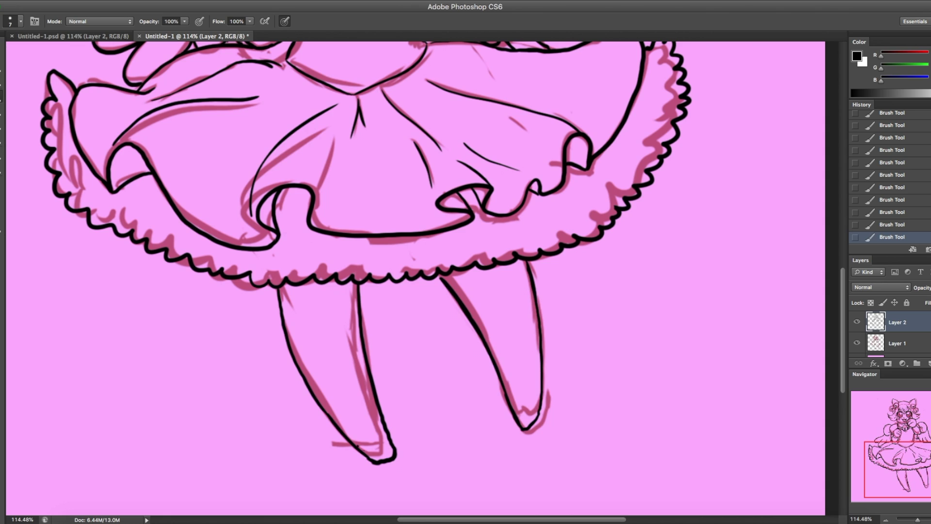
key(ctrl+minus)
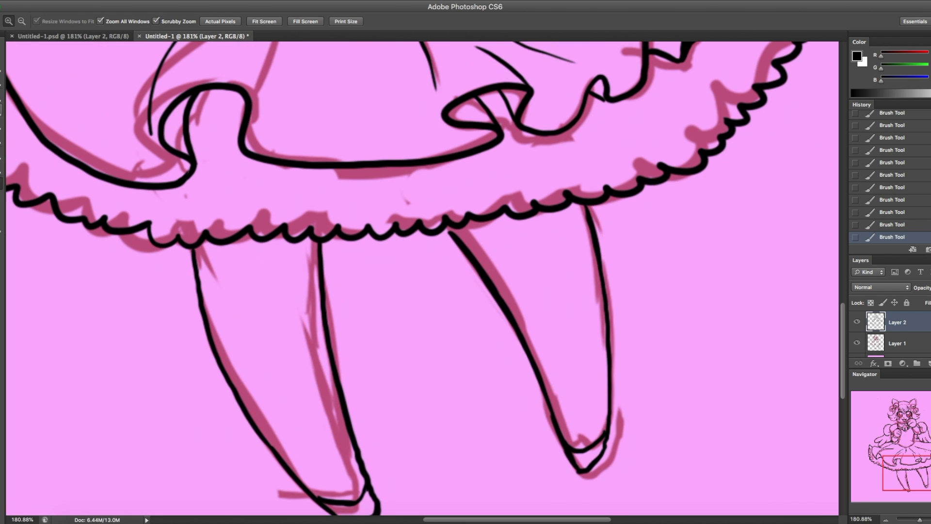
Step: Add short strand lines inside the hair flick on the right side of the face
key(ctrl+minus)
key(ctrl+minus)
key(ctrl+minus)
drag(456, 212, 490, 212)
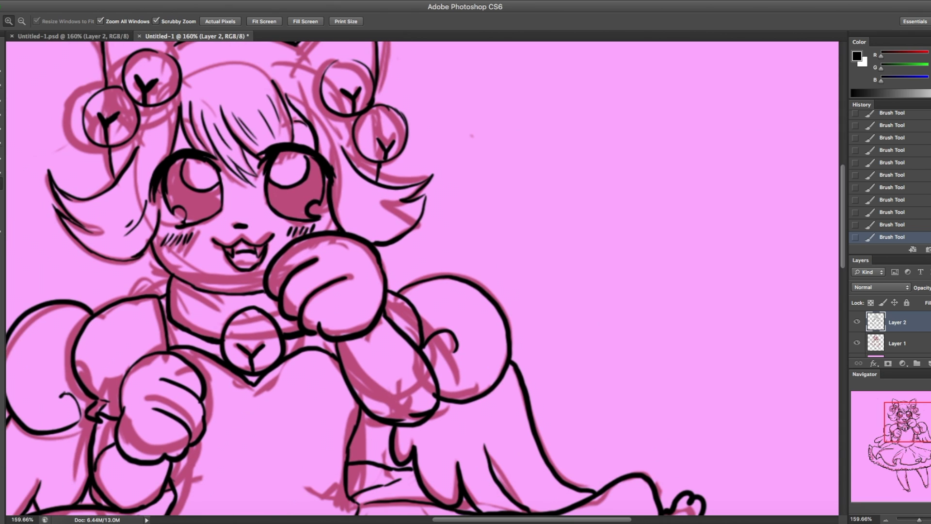
key(b)
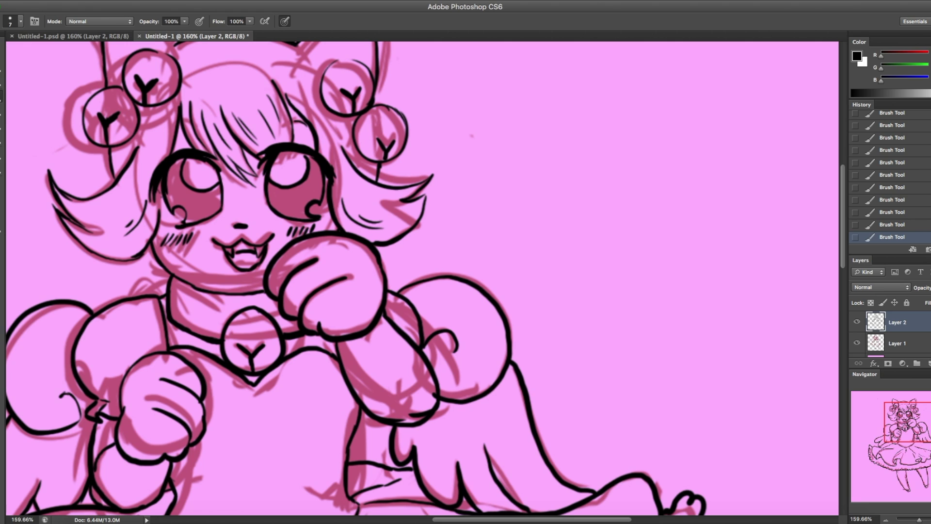
Step: Touch up the line art around the left ear and bells, and add strand lines to the left hair and fringe
key(e)
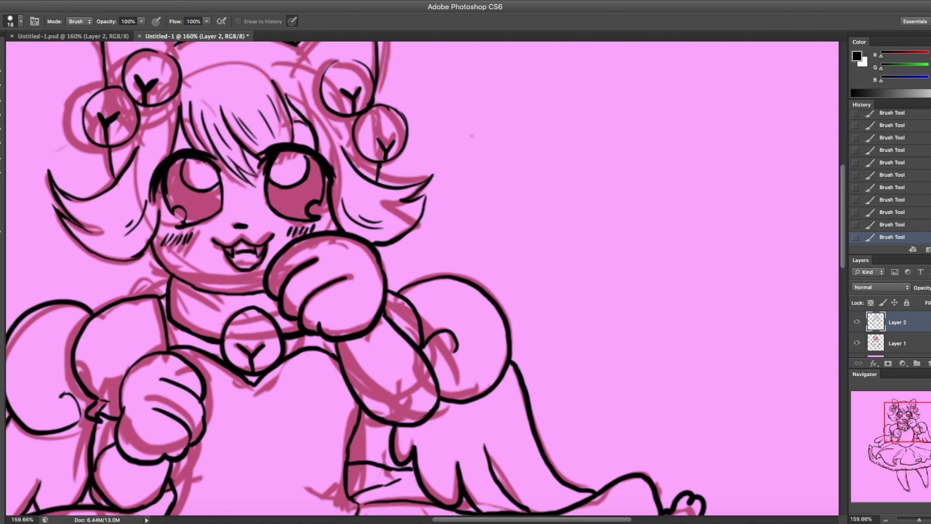
scroll(422, 279, up, 5)
key(b)
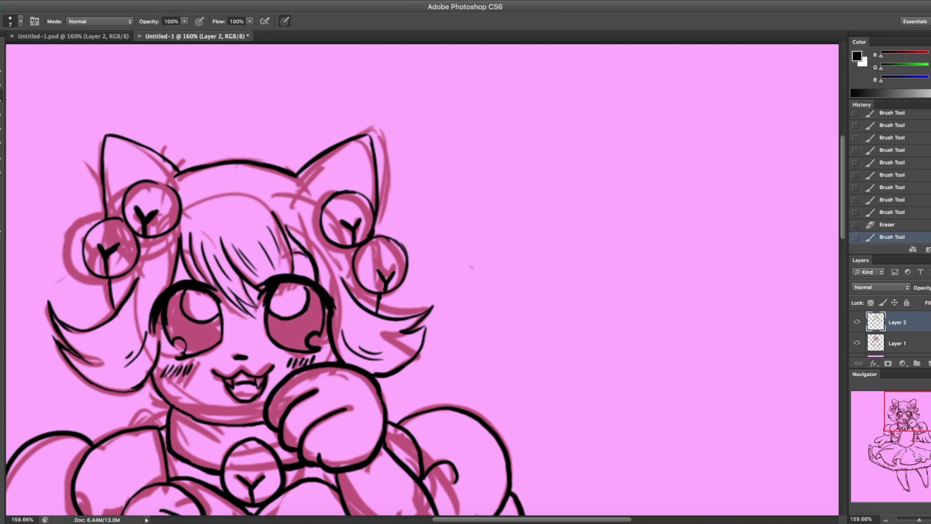
drag(158, 181, 171, 190)
drag(158, 273, 155, 297)
drag(83, 344, 116, 352)
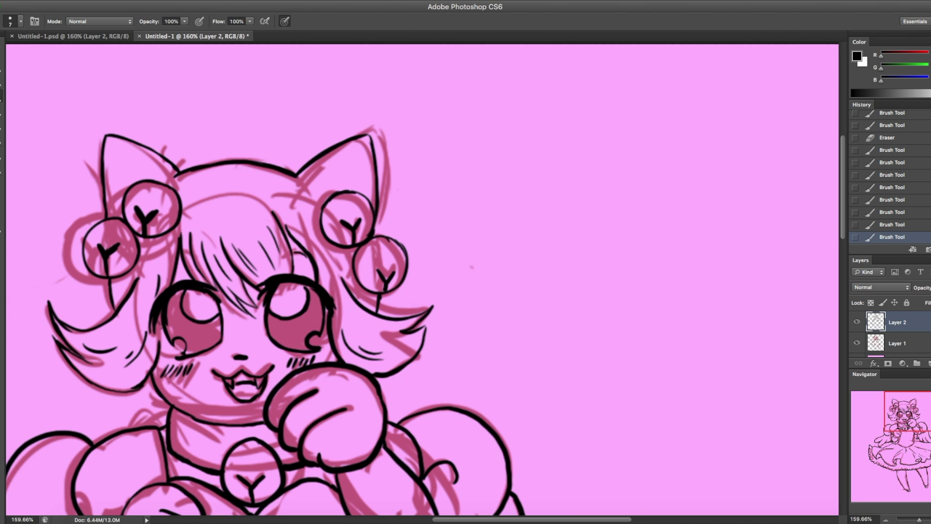
drag(301, 222, 322, 253)
Step: Hide the rough sketch layer and create a new layer beneath the line art for the colours
key(z)
mouse_move(417, 271)
mouse_down()
mouse_move(320, 272)
mouse_move(335, 272)
mouse_up()
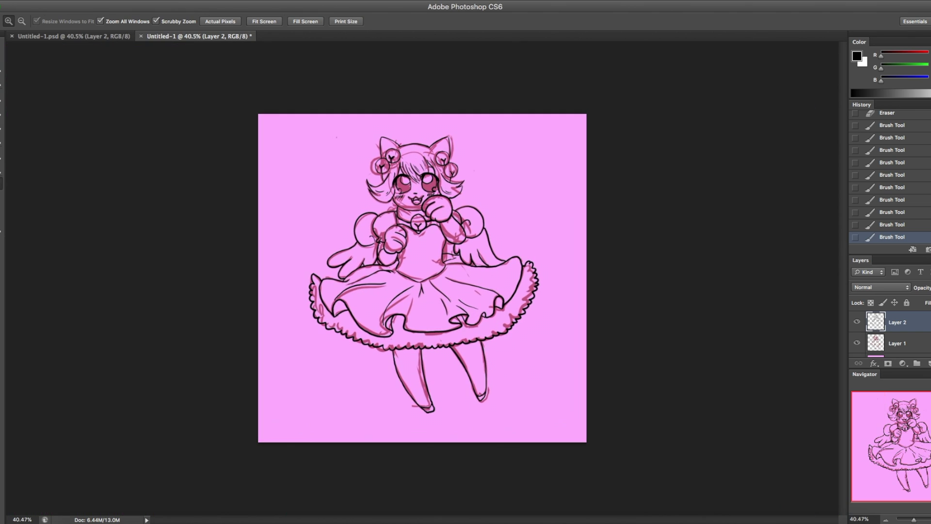
click(856, 343)
key(ctrl+shift+alt+n)
key(ctrl+bracketleft)
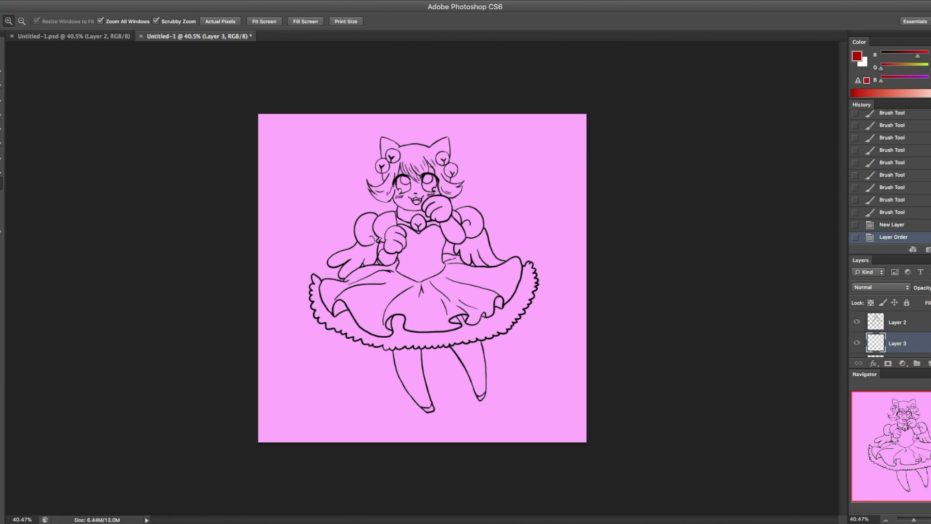
Step: Fill both wings with pale icy blue using the Paint Bucket
key(x)
key(g)
click(422, 276)
key(ctrl+z)
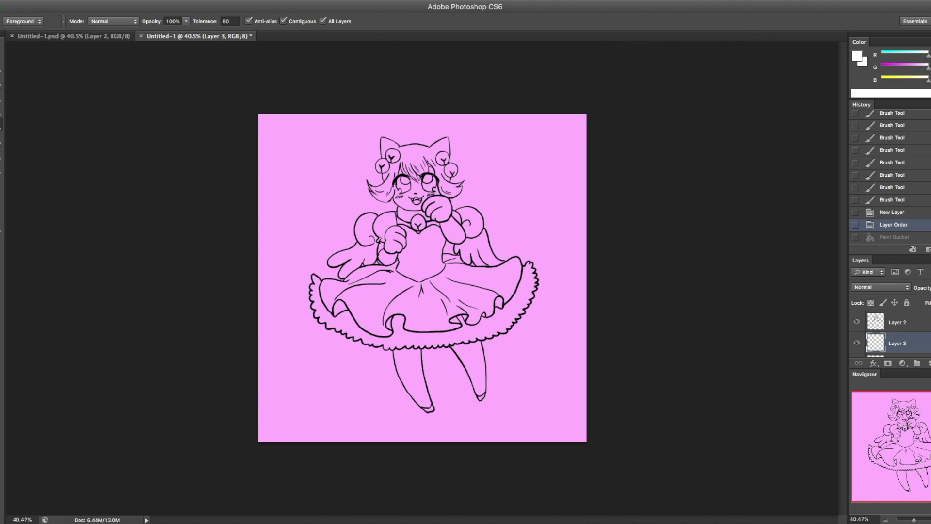
click(346, 259)
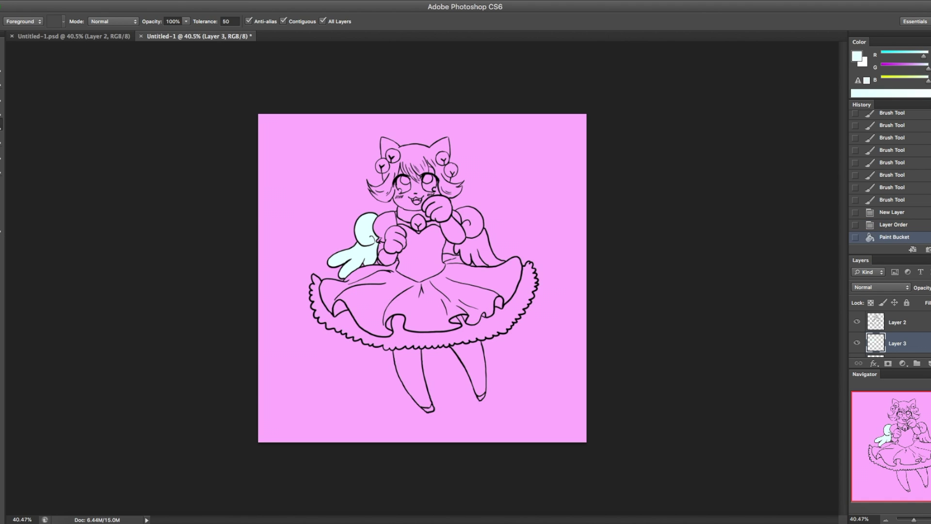
click(468, 222)
click(485, 250)
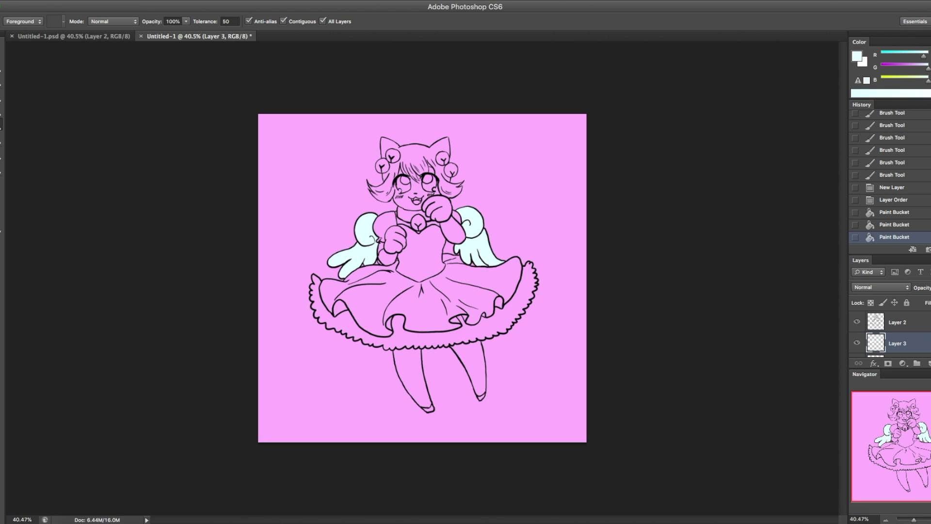
Step: Fill the puffed sleeve, its small cuff gaps, and the scalloped underskirt frill with the same pale blue
click(386, 225)
click(422, 340)
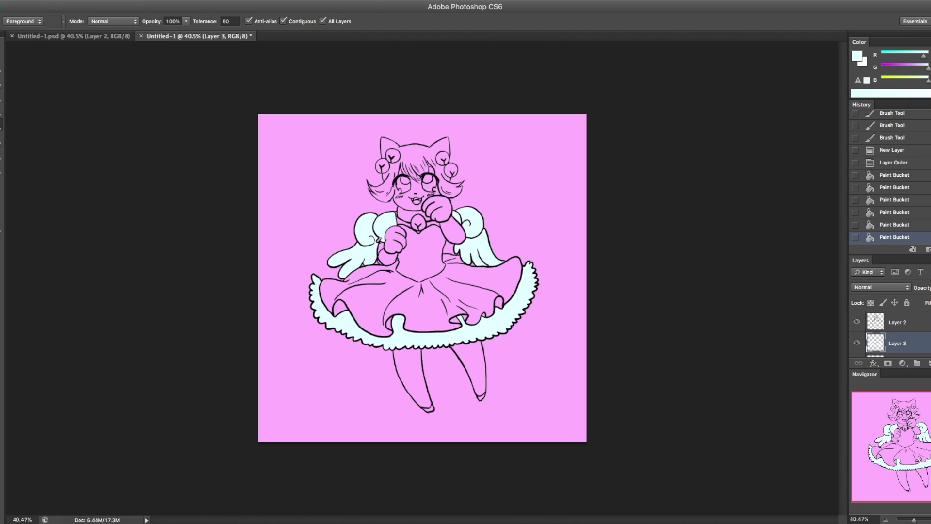
click(413, 232)
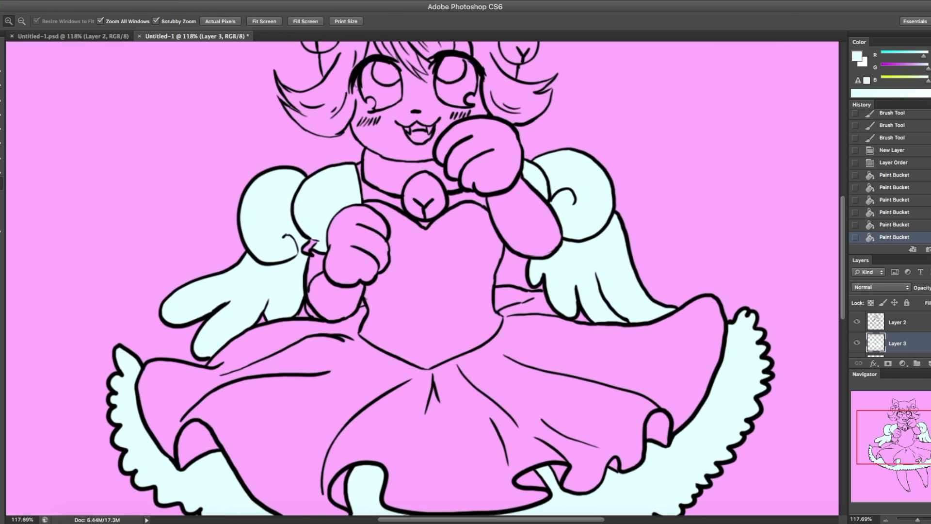
click(310, 244)
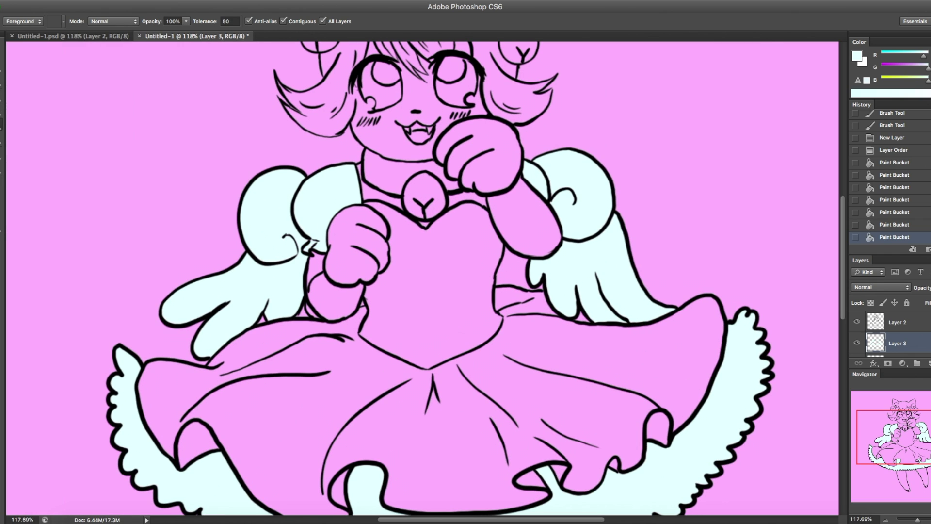
Step: Paint the whites of both eyes pale blue with the brush and shade their edge in a darker greyish blue
scroll(421, 279, down, 5)
scroll(422, 279, up, 10)
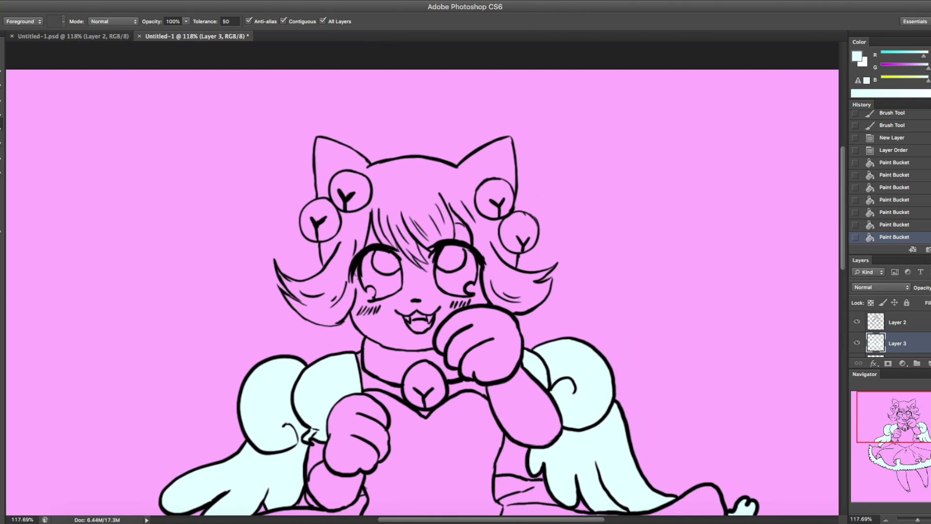
key(b)
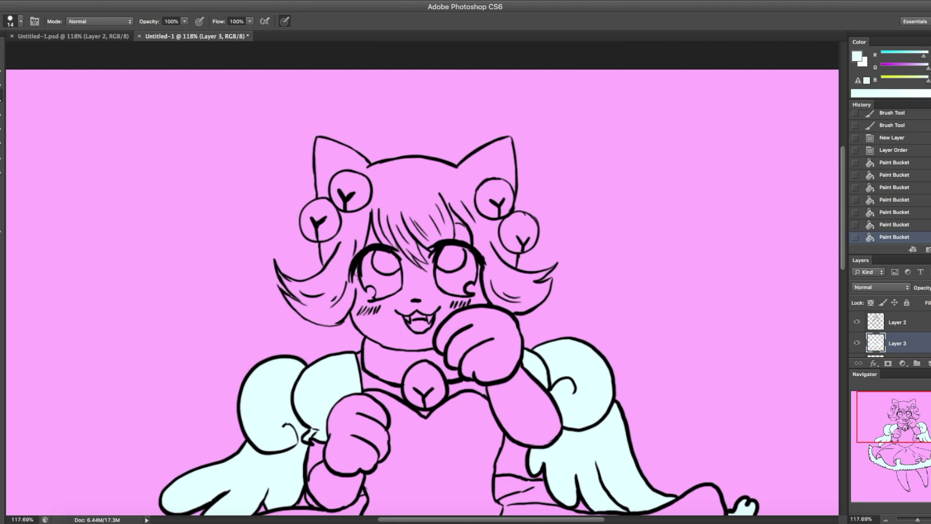
drag(355, 278, 371, 297)
drag(432, 259, 434, 267)
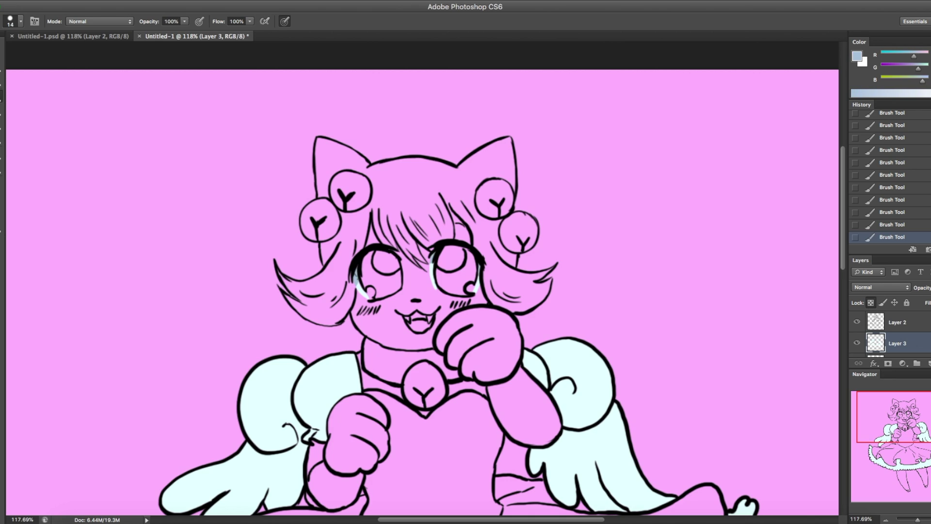
Step: Softly shade the lower feathers of both wings in greyish blue with a soft 374 px brush at 18% opacity
scroll(422, 279, down, 10)
scroll(422, 279, up, 4)
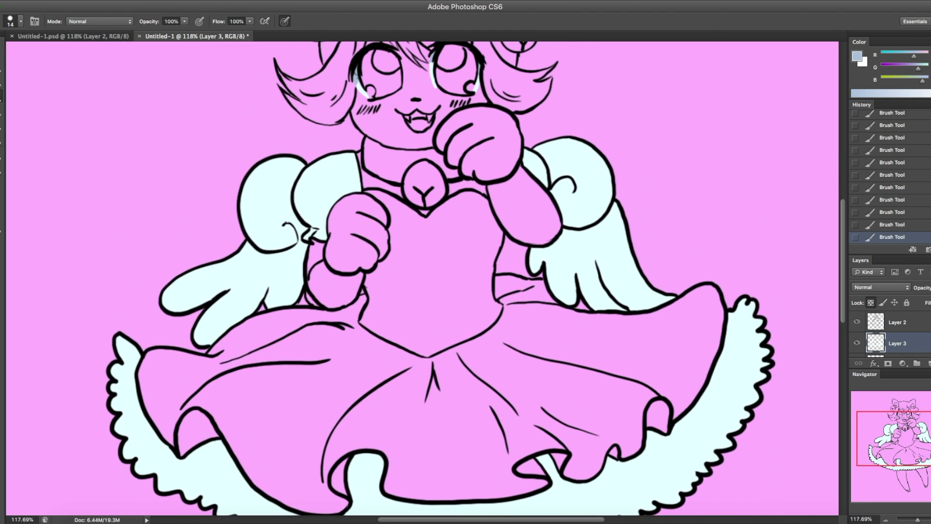
click(20, 22)
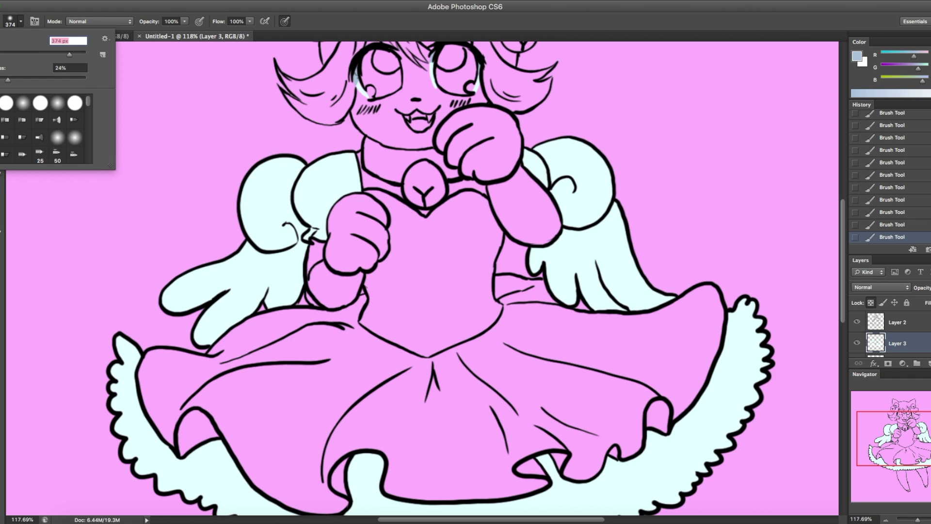
key(Return)
key(z)
key(super+0)
key(b)
key(1)
key(8)
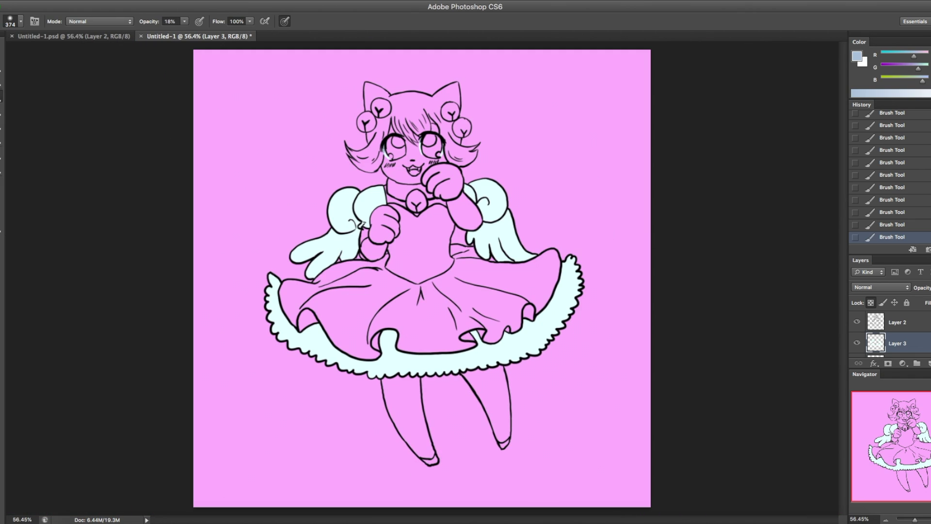
drag(296, 264, 352, 242)
drag(473, 225, 526, 255)
Step: Tint the outer sides of the underskirt frill with faint greyish blue using the same large soft brush
drag(274, 291, 301, 349)
drag(574, 271, 480, 361)
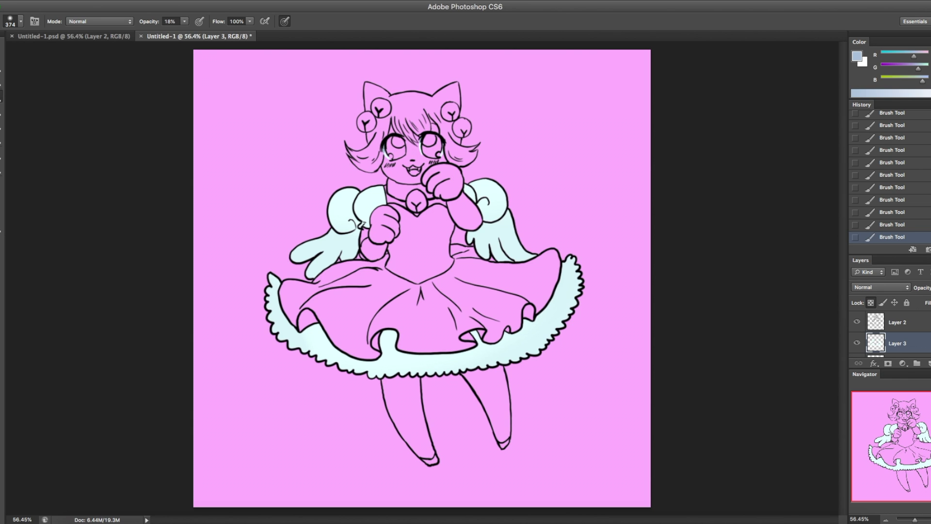
drag(271, 294, 283, 335)
drag(575, 293, 553, 326)
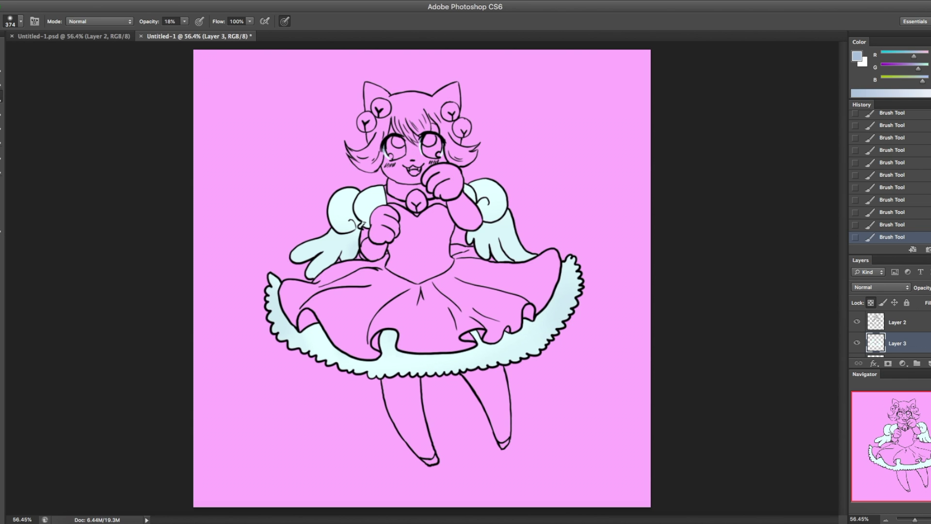
Step: Set up a hard 21 px brush at 100% opacity and add a new layer above the base colours for shading
key(z)
drag(392, 225, 451, 226)
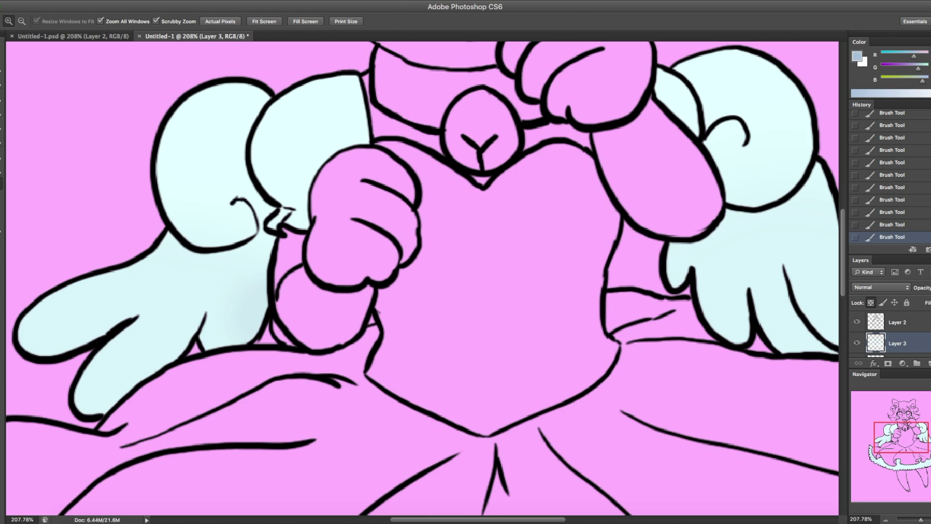
key(b)
click(21, 22)
text(25)
key(Tab)
text(100)
click(184, 21)
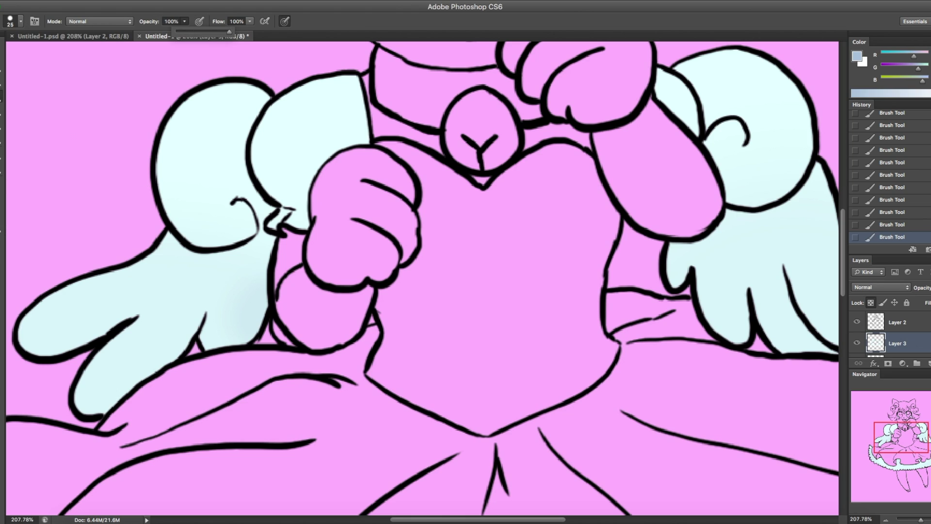
click(20, 22)
text(21)
key(Return)
key(ctrl+alt+shift+n)
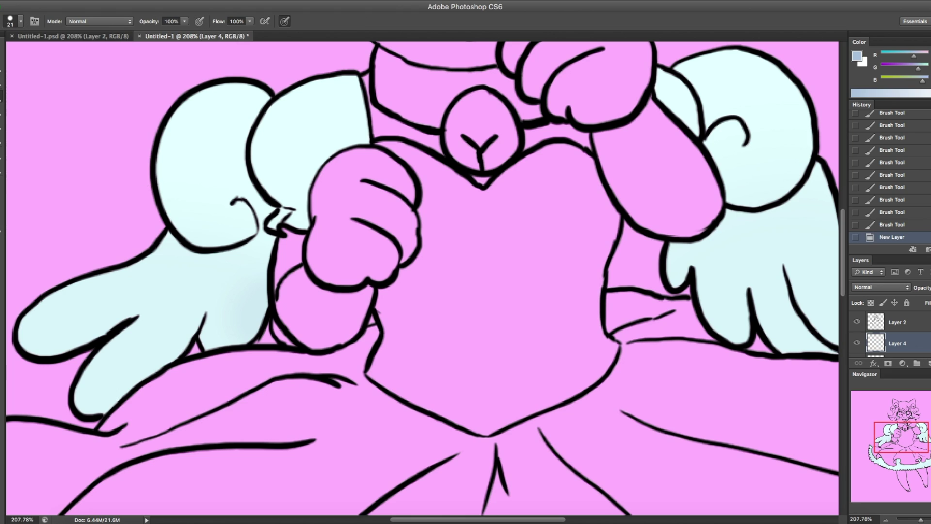
Step: Paint a greyish-blue shadow beneath the left wing's upper curl and clip the shading layer to the base colours
mouse_move(150, 241)
mouse_down()
mouse_move(253, 248)
mouse_move(155, 224)
mouse_up()
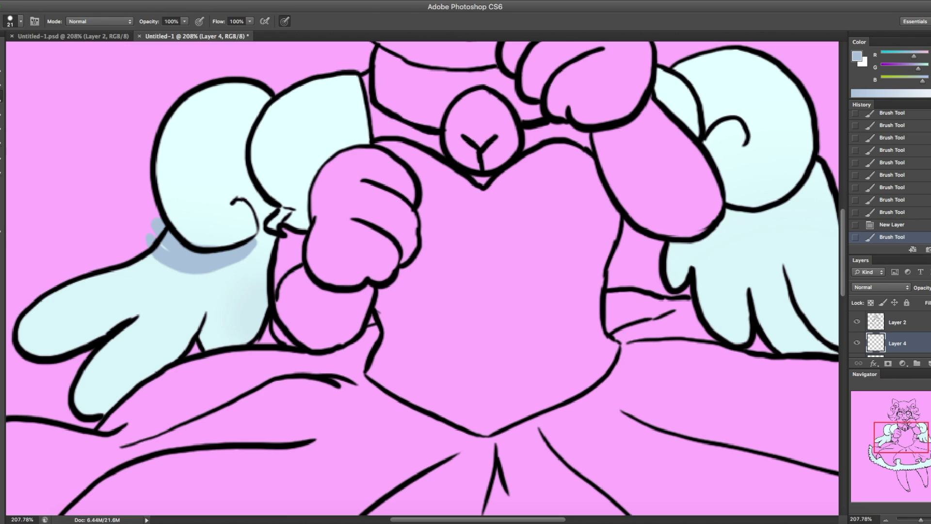
right_click(897, 343)
click(803, 272)
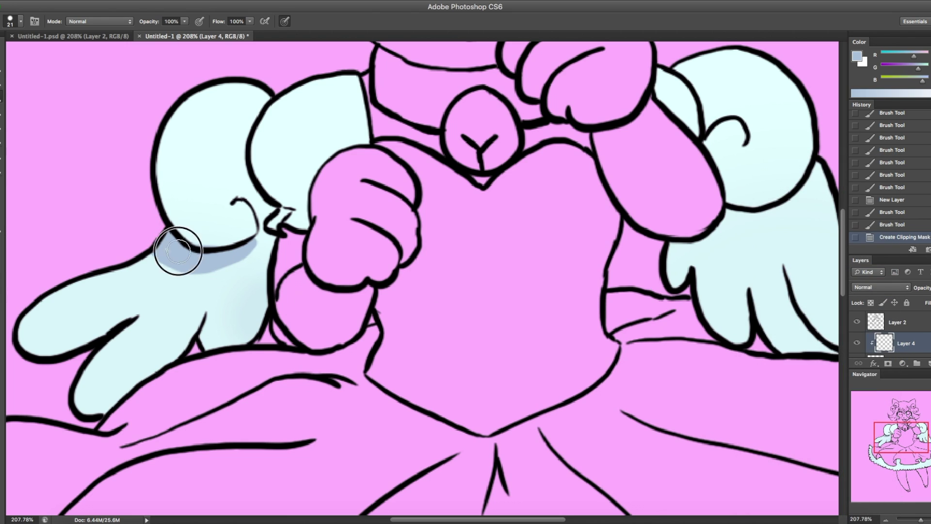
Step: Shade the left wing's feather edges, spiral and inner side plus the sleeve cuff in greyish blue, trimming the feather shadows with the Eraser
mouse_move(232, 196)
mouse_down()
mouse_move(261, 212)
mouse_move(254, 245)
mouse_move(270, 267)
mouse_up()
drag(199, 316, 104, 410)
mouse_move(127, 298)
mouse_down()
mouse_move(129, 312)
mouse_move(27, 350)
mouse_up()
key(e)
mouse_move(83, 380)
mouse_down()
mouse_move(162, 327)
mouse_move(131, 343)
mouse_up()
click(38, 331)
key(b)
drag(232, 195, 210, 190)
mouse_move(279, 188)
mouse_down()
mouse_move(285, 207)
mouse_move(313, 203)
mouse_up()
mouse_move(260, 256)
mouse_down()
mouse_move(256, 318)
mouse_move(269, 311)
mouse_up()
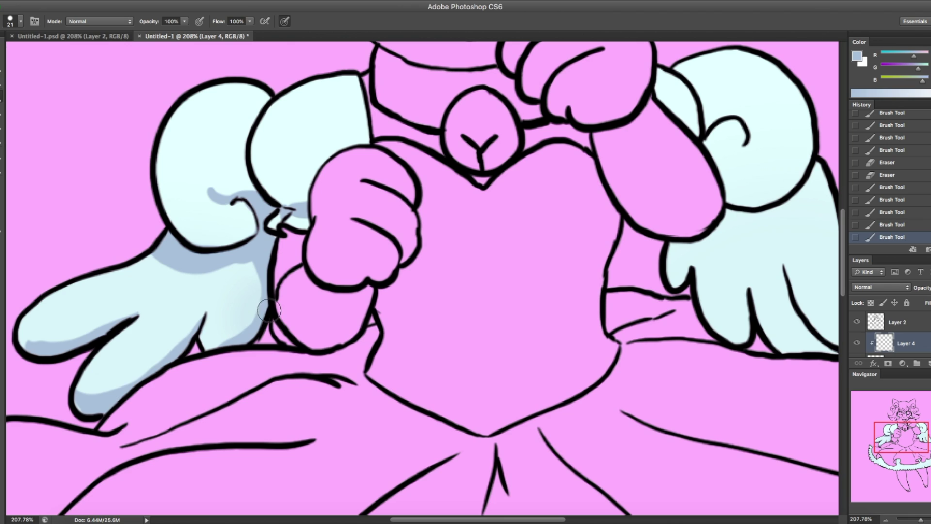
Step: Fill the small wing gap beside the lowered arm with pale blue on Layer 3 and shade it greyish blue on Layer 4
key(x)
key(i)
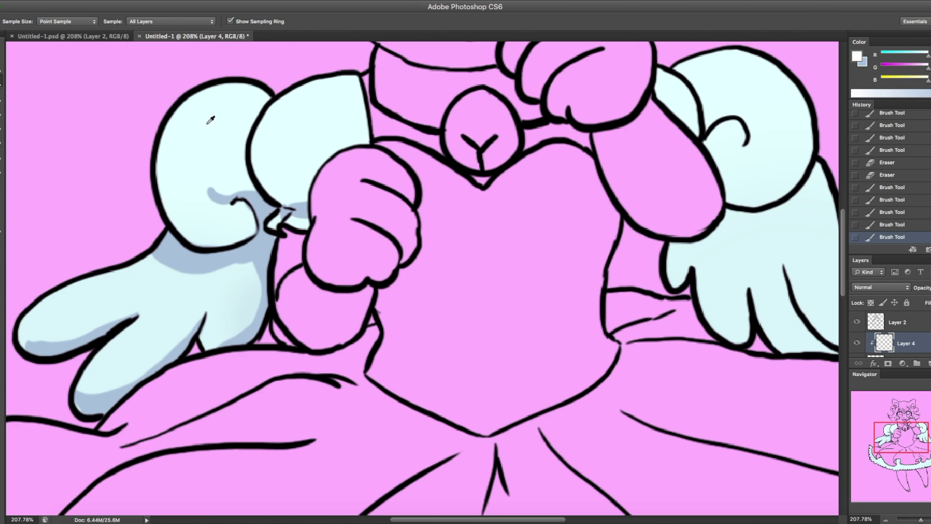
key(g)
key(alt+bracketleft)
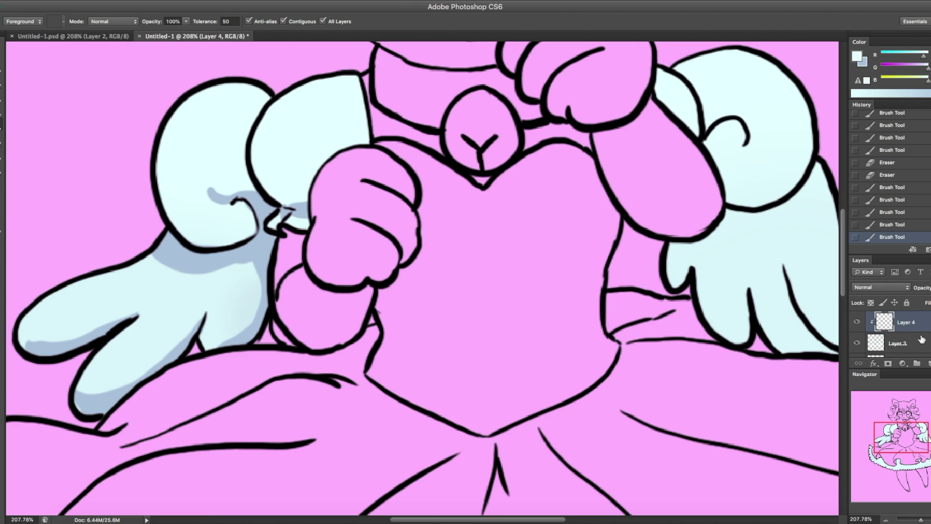
click(282, 335)
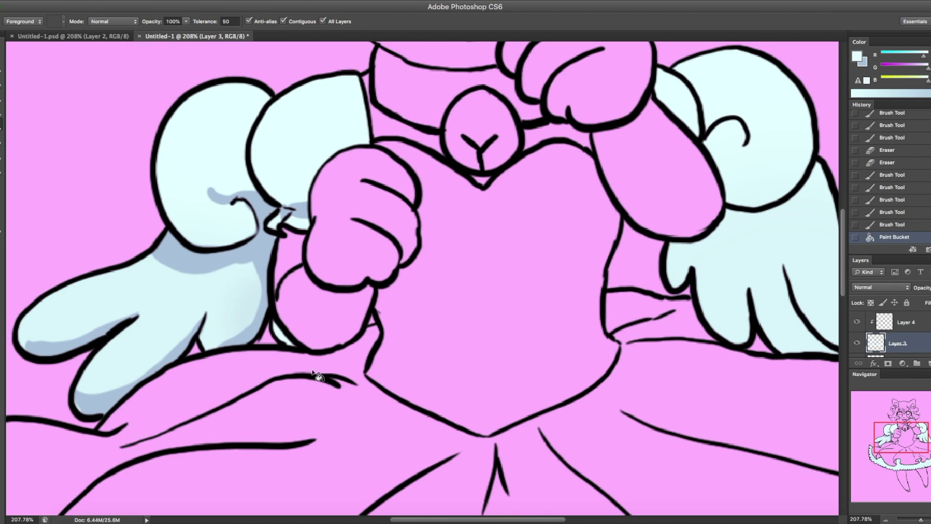
scroll(504, 519, right, 2)
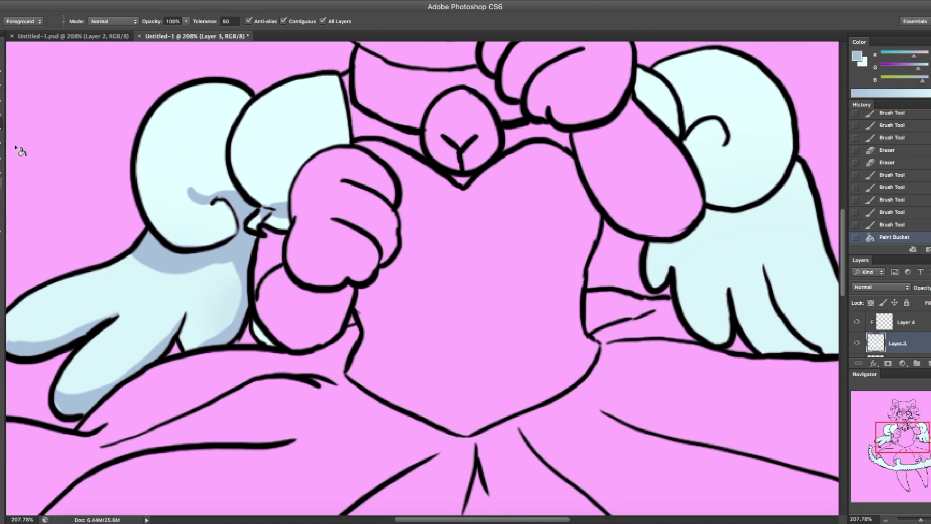
key(b)
key(alt+bracketright)
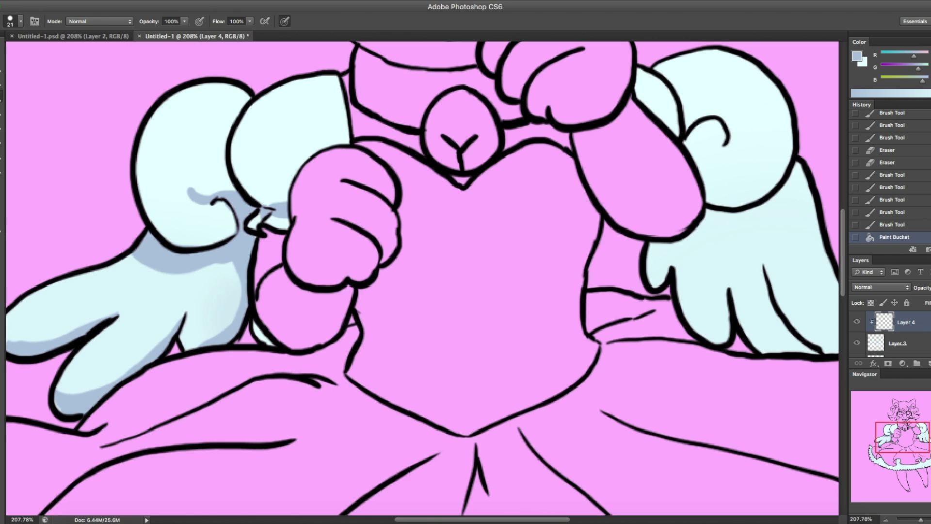
drag(265, 346, 260, 332)
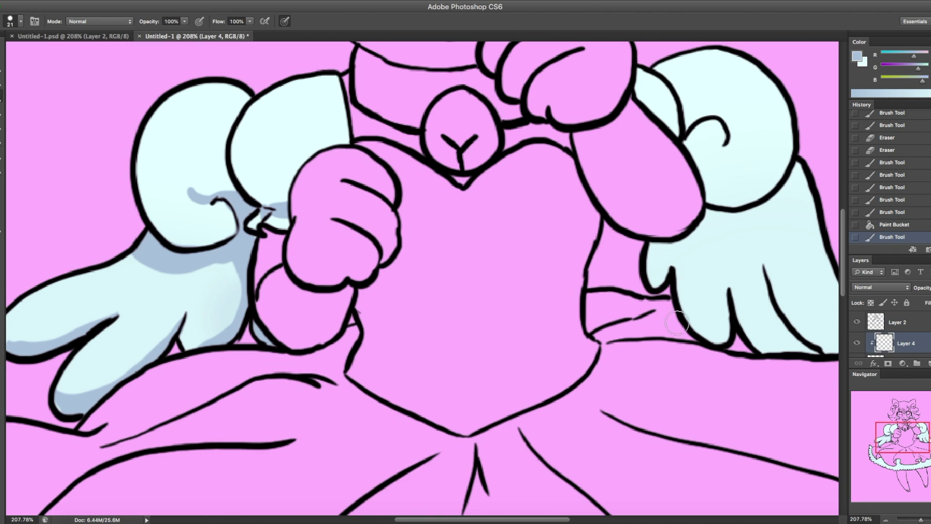
Step: Paint greyish-blue shadows beneath the right wing's curl, around its spiral and along the feather divisions
mouse_move(685, 242)
mouse_down()
mouse_move(790, 183)
mouse_move(709, 162)
mouse_move(717, 156)
mouse_move(696, 129)
mouse_up()
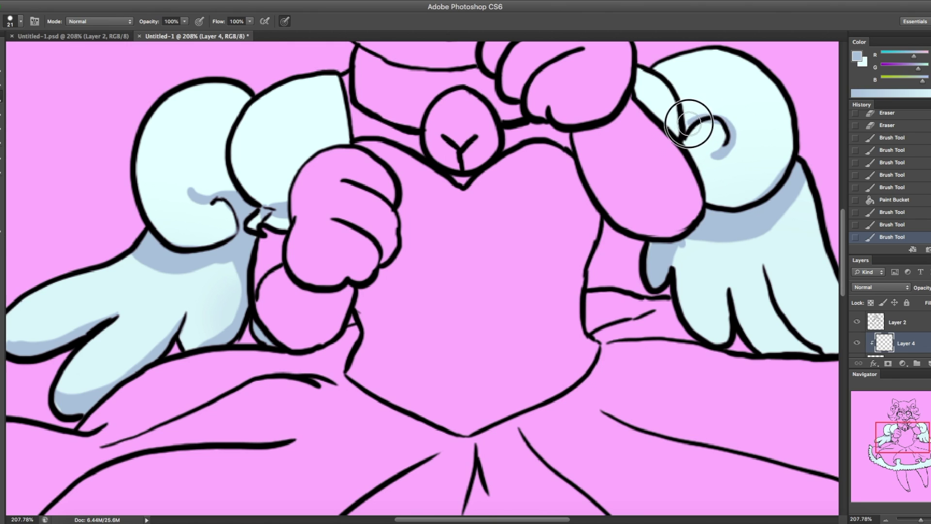
drag(722, 273, 724, 339)
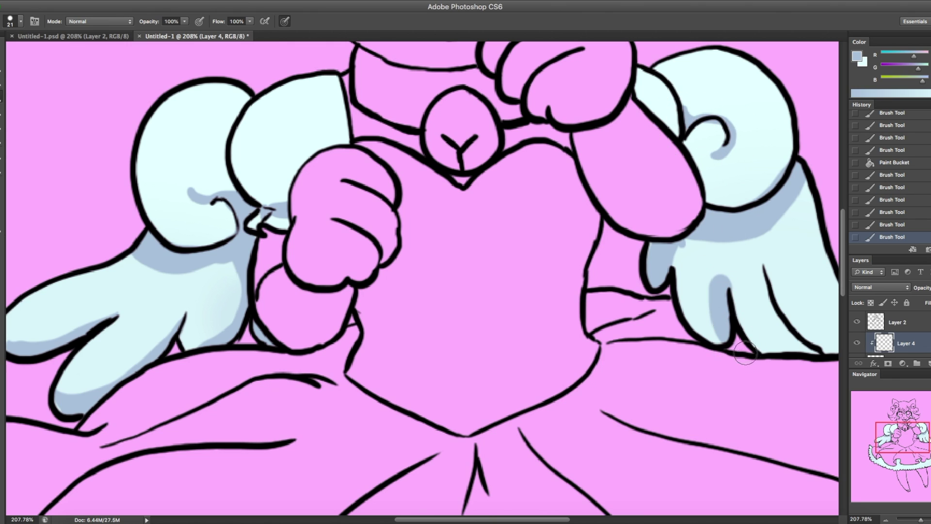
scroll(577, 281, right, 5)
drag(577, 281, 630, 352)
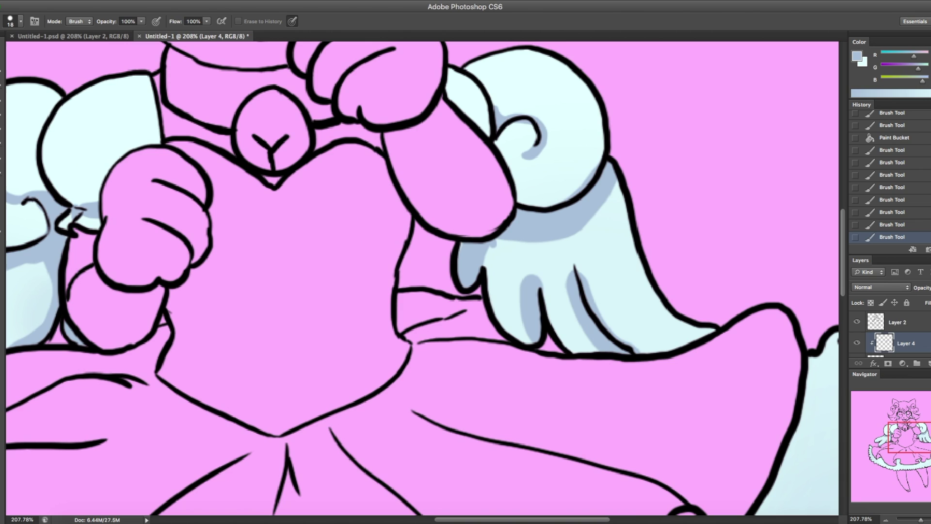
Step: Thin and reshape the right wing's feather shadows with the Eraser and touch up the shading beneath the raised arm
key(e)
drag(579, 274, 623, 325)
mouse_move(551, 284)
mouse_down()
mouse_move(530, 263)
mouse_move(518, 348)
mouse_up()
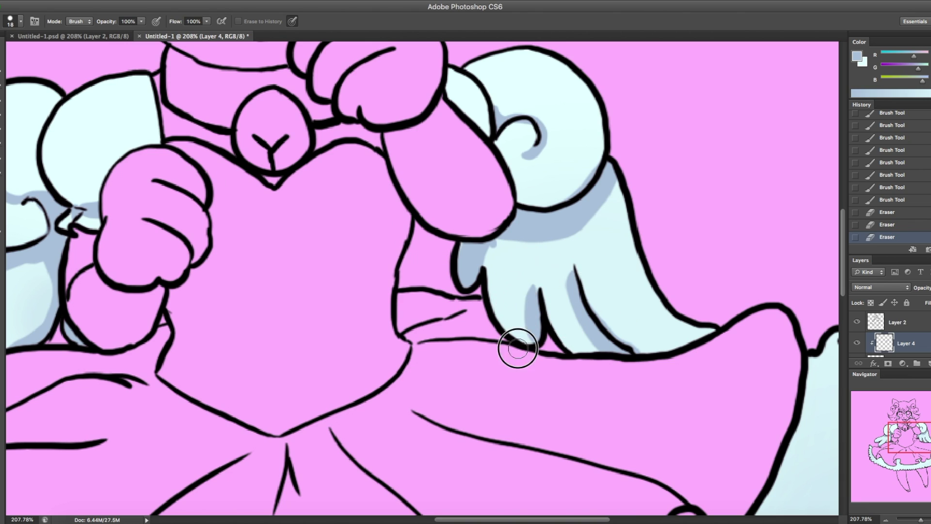
mouse_move(531, 310)
mouse_down()
mouse_move(561, 301)
mouse_move(499, 245)
mouse_move(492, 264)
mouse_move(489, 249)
mouse_up()
key(b)
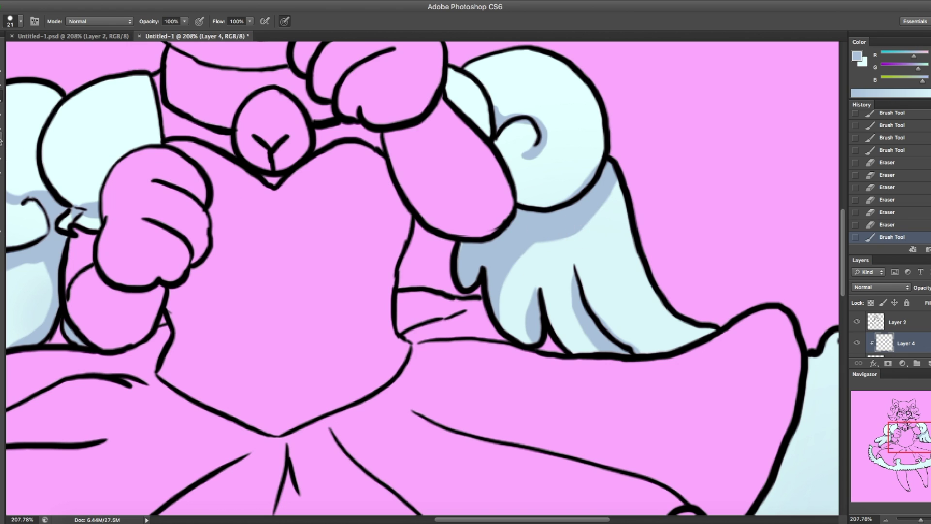
Step: Shade the inner folds of the underskirt and add a greyish-blue shadow along the frill beneath the skirt hem
key(ctrl+space)
mouse_move(202, 197)
mouse_down()
mouse_move(97, 155)
mouse_move(1, 100)
mouse_up()
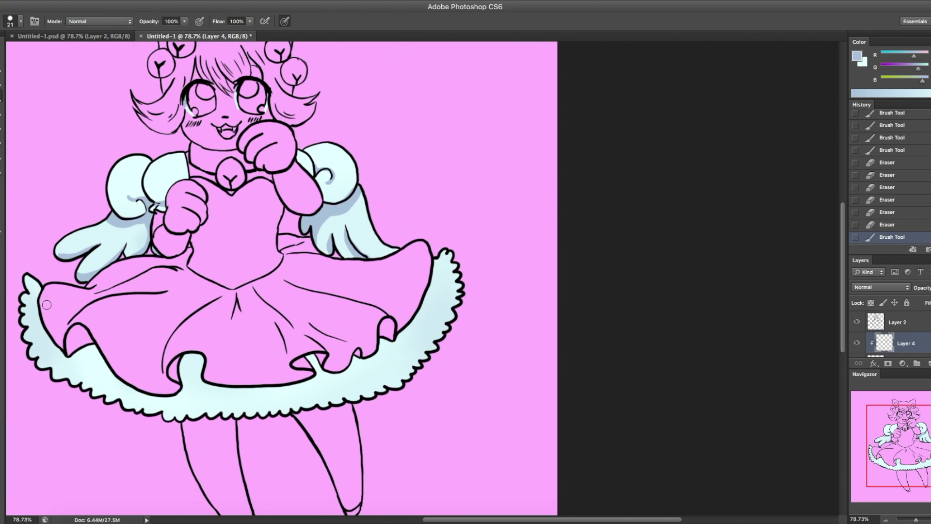
drag(66, 348, 113, 373)
drag(208, 380, 195, 361)
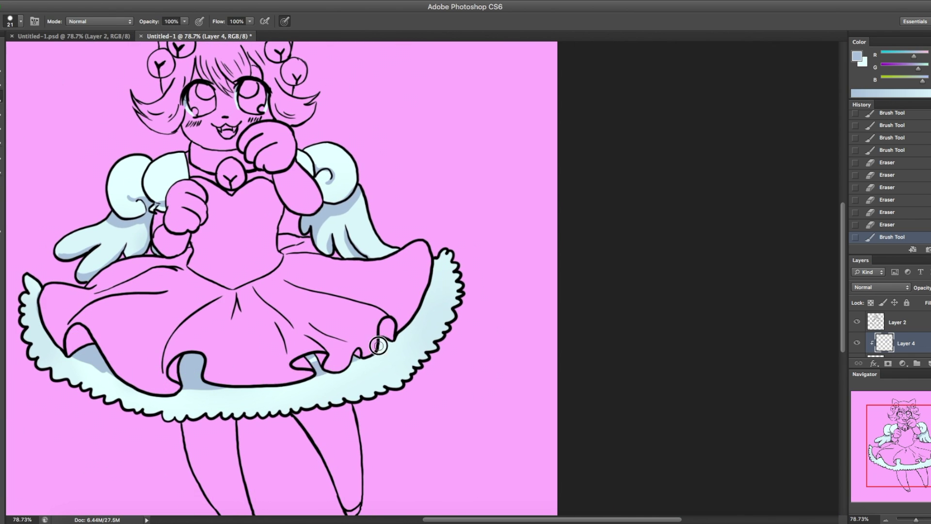
drag(378, 345, 386, 335)
mouse_move(123, 374)
mouse_down()
mouse_move(165, 397)
mouse_move(329, 367)
mouse_move(405, 326)
mouse_move(439, 274)
mouse_up()
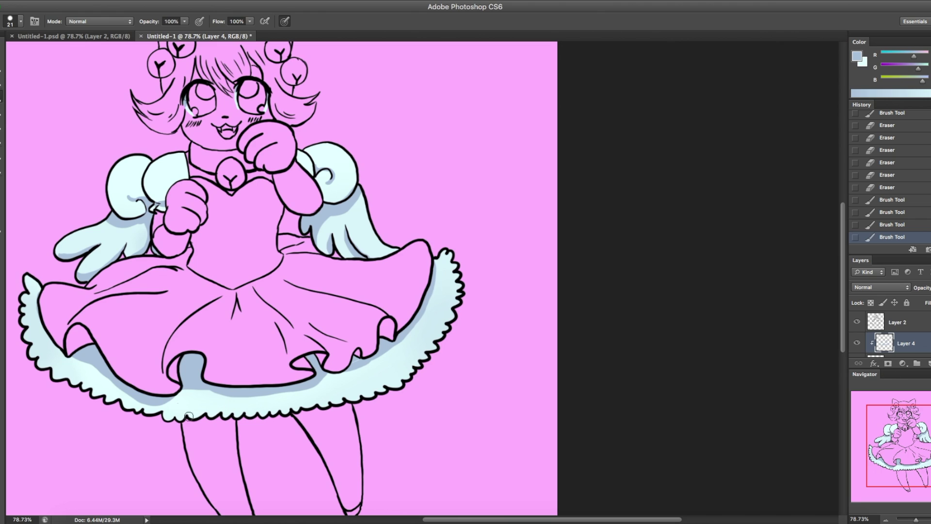
Step: Dab greyish-blue marks along the lower centre of the frill, blurring and erasing the excess
mouse_move(169, 418)
mouse_down()
mouse_move(237, 409)
mouse_move(211, 402)
mouse_move(277, 419)
mouse_up()
key(r)
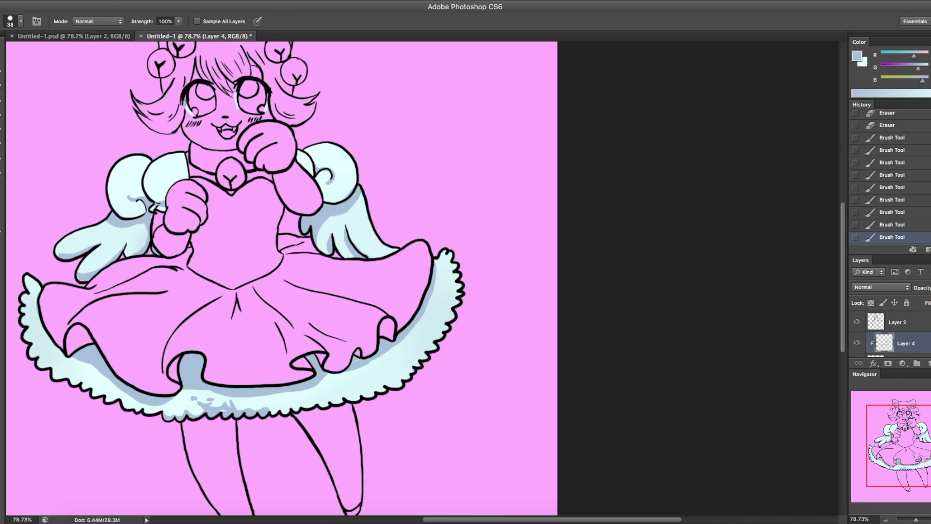
mouse_move(203, 399)
mouse_down()
mouse_move(223, 396)
mouse_move(201, 396)
mouse_up()
key(e)
click(225, 420)
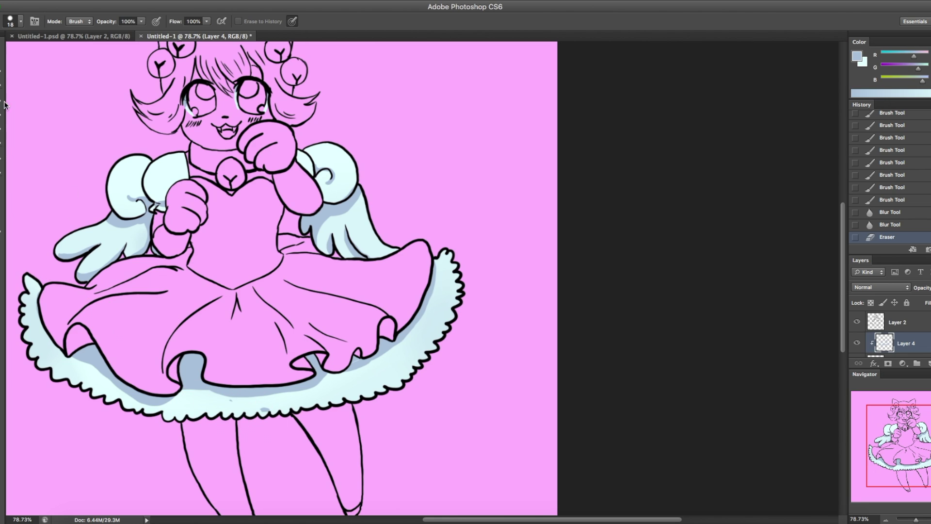
Step: Paint short greyish-blue gather strokes across the left side of the underskirt frill
key(b)
drag(77, 363, 66, 352)
drag(60, 359, 39, 340)
drag(46, 339, 27, 313)
drag(43, 306, 32, 295)
drag(94, 379, 82, 367)
drag(108, 389, 104, 383)
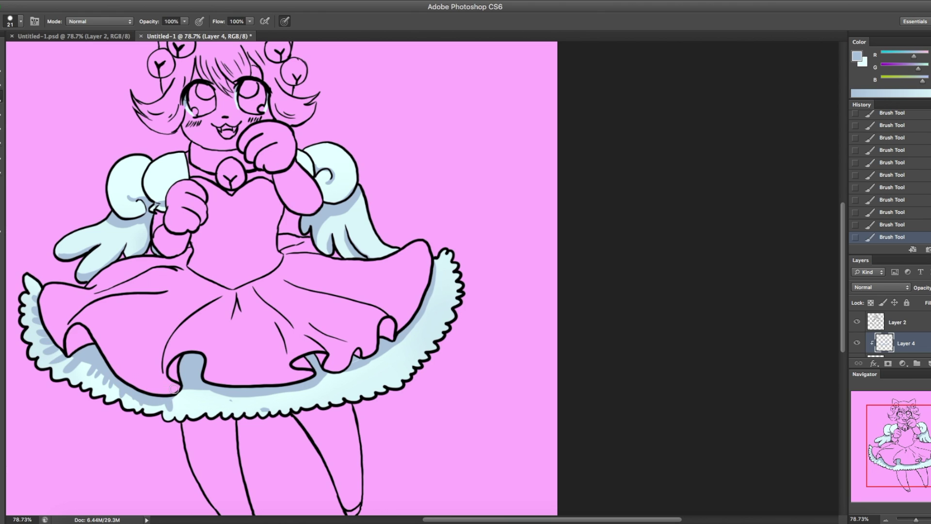
Step: Continue the greyish-blue gather strokes across the front centre of the underskirt frill
drag(177, 388, 182, 405)
mouse_move(193, 387)
mouse_down()
mouse_move(198, 406)
mouse_move(214, 408)
mouse_up()
mouse_move(223, 389)
mouse_down()
mouse_move(227, 405)
mouse_move(242, 407)
mouse_up()
mouse_move(253, 391)
mouse_down()
mouse_move(257, 409)
mouse_move(272, 410)
mouse_up()
mouse_move(282, 392)
mouse_down()
mouse_move(293, 388)
mouse_move(311, 413)
mouse_up()
mouse_move(321, 393)
mouse_down()
mouse_move(326, 410)
mouse_move(342, 403)
mouse_up()
drag(320, 373, 324, 402)
Step: Add greyish-blue gather strokes up the right side of the frill and fill in the scallops along its lower edge
drag(308, 364, 362, 383)
mouse_move(381, 361)
mouse_down()
mouse_move(394, 375)
mouse_move(406, 364)
mouse_up()
mouse_move(406, 345)
mouse_down()
mouse_move(422, 356)
mouse_move(436, 345)
mouse_up()
mouse_move(423, 320)
mouse_down()
mouse_move(444, 330)
mouse_move(447, 313)
mouse_up()
mouse_move(434, 290)
mouse_down()
mouse_move(453, 295)
mouse_move(454, 269)
mouse_up()
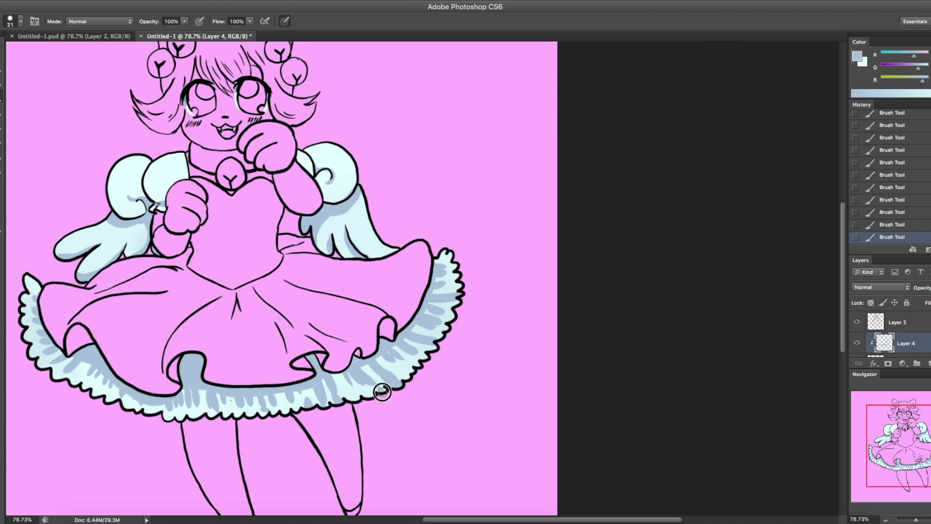
mouse_move(382, 392)
mouse_down()
mouse_move(365, 386)
mouse_move(339, 402)
mouse_up()
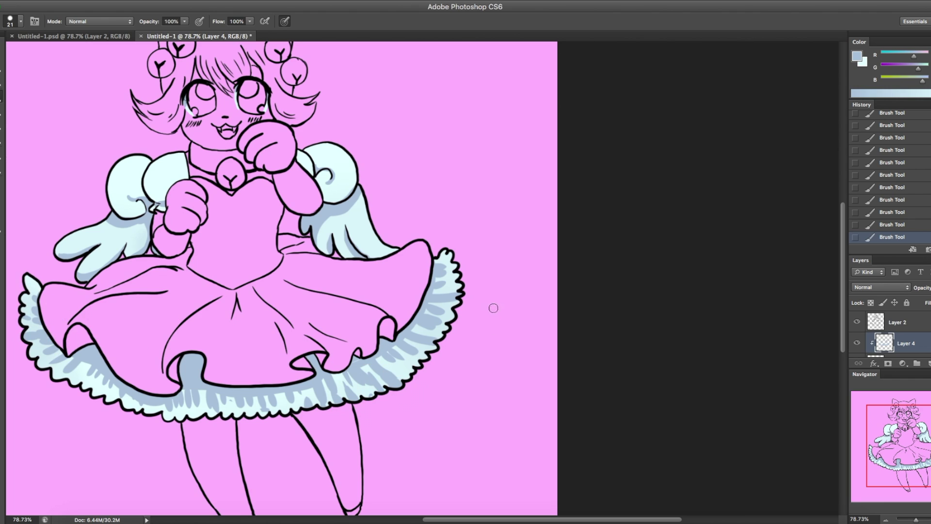
Step: Soften the frill's shading with pale blue using a soft 96 px brush at 17% opacity
key(x)
right_click(7, 87)
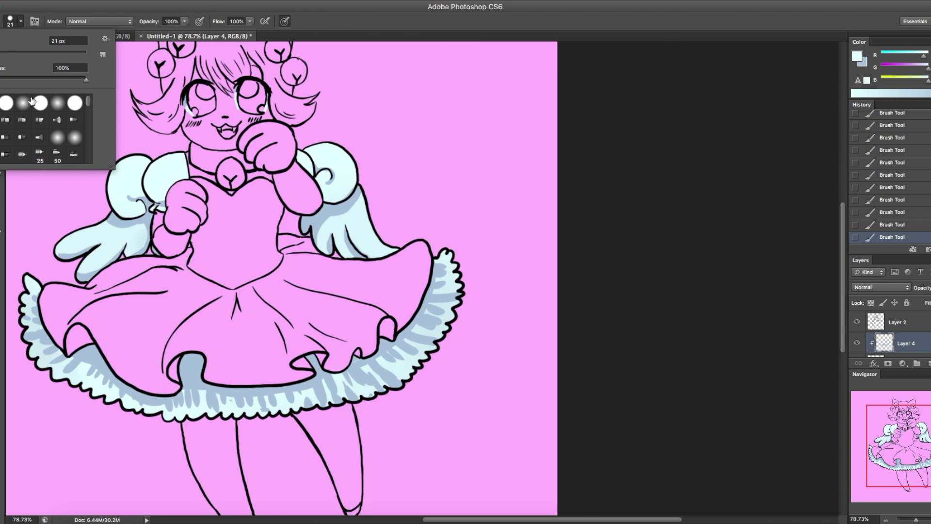
drag(29, 80, 68, 80)
key(Return)
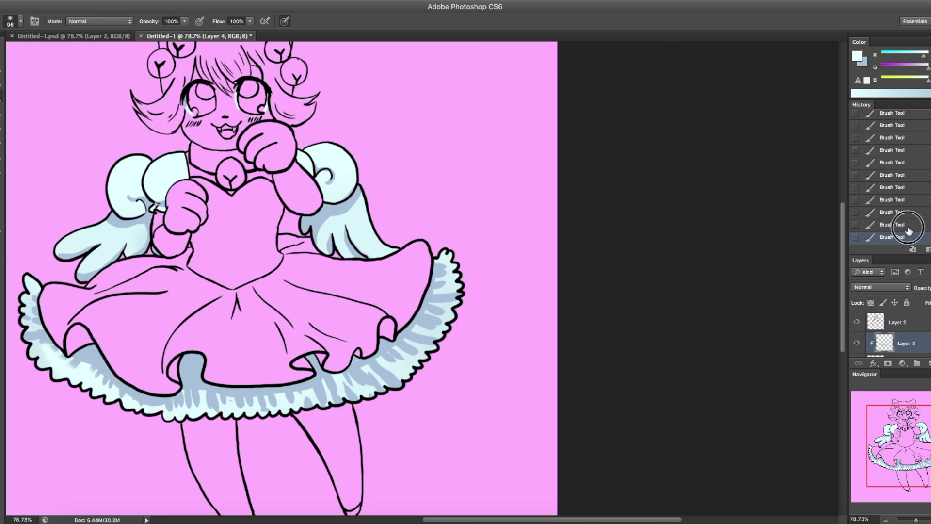
key(ctrl+z)
key(1)
key(7)
mouse_move(53, 342)
mouse_down()
mouse_move(116, 384)
mouse_move(266, 390)
mouse_move(347, 371)
mouse_up()
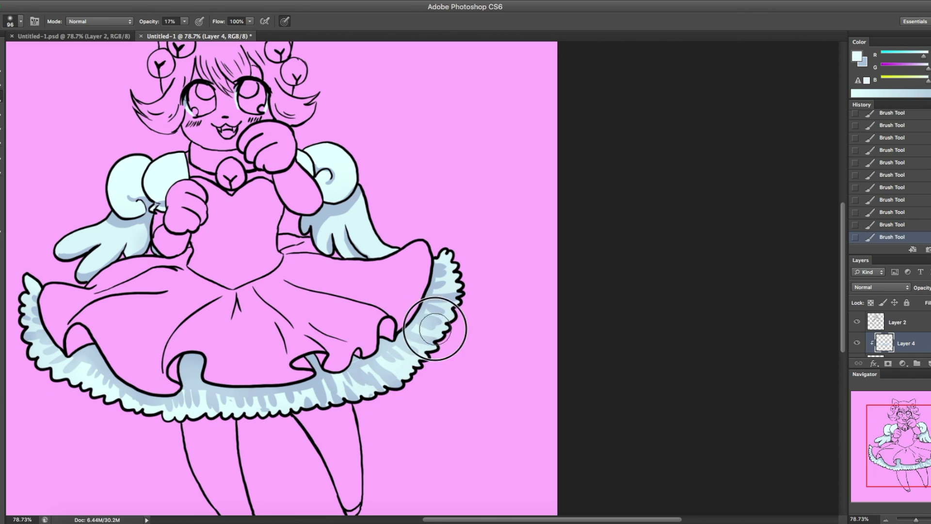
click(4, 187)
alt+click(215, 307)
drag(214, 306, 252, 305)
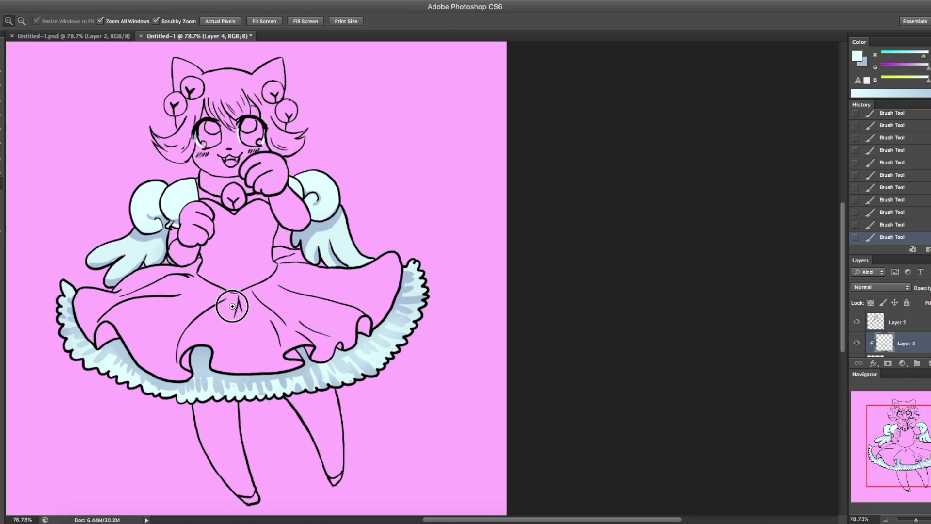
key(b)
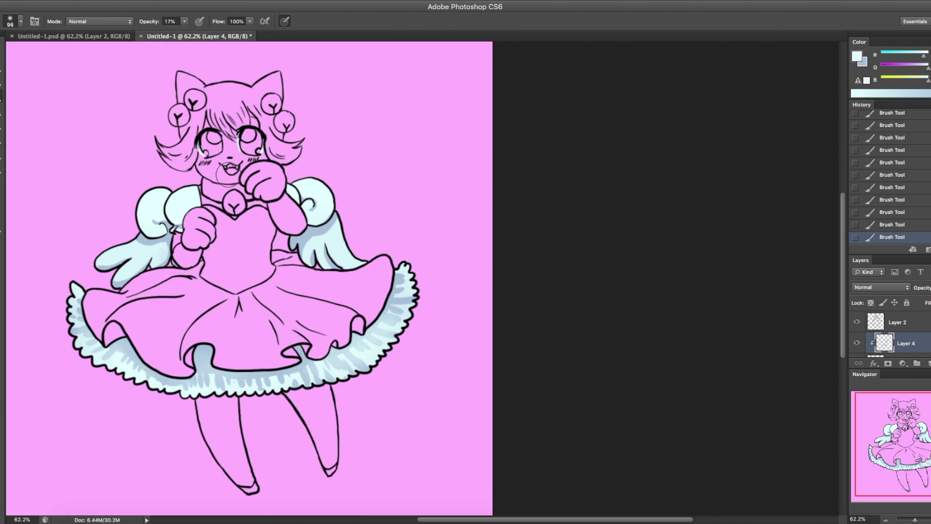
Step: Reset the colours, make white the foreground, and softly lighten the puffed sleeves and wings with the brush
key(d)
key(x)
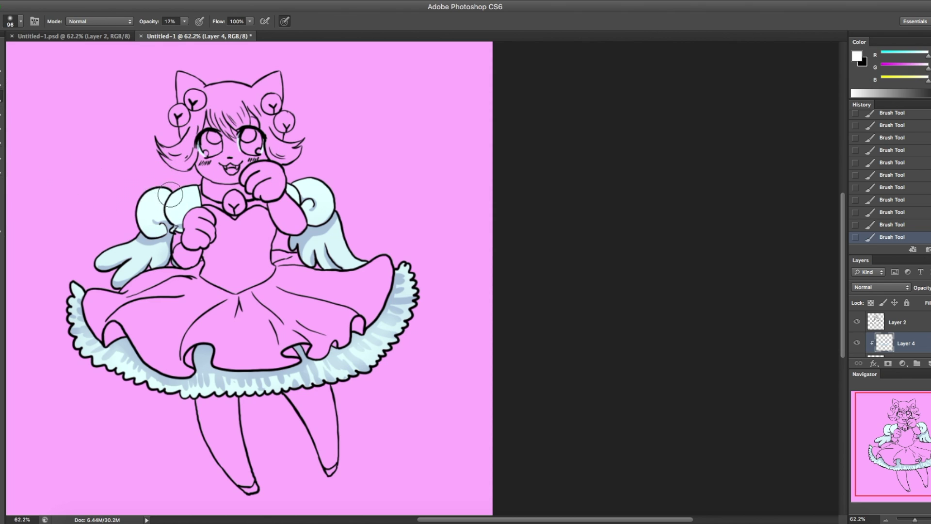
mouse_move(159, 207)
mouse_down()
mouse_move(189, 204)
mouse_move(148, 211)
mouse_up()
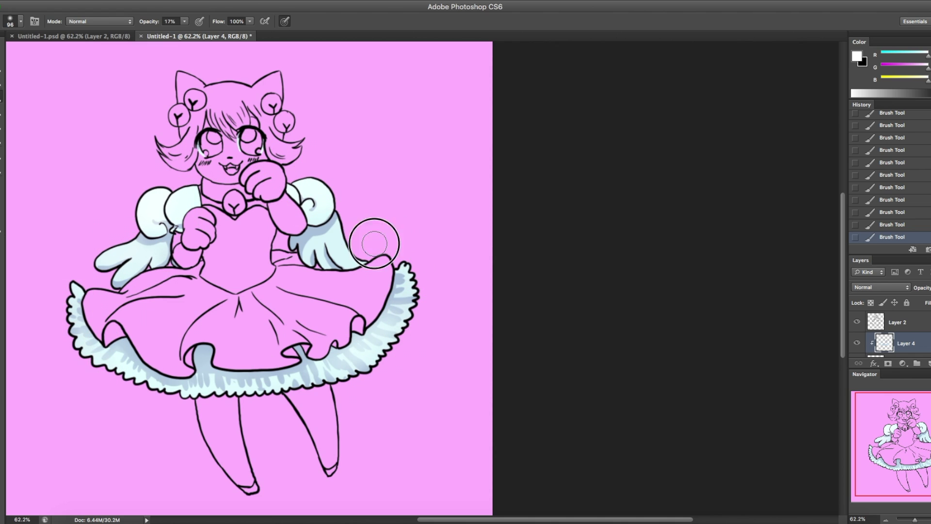
Step: Add a new layer, mix a hot pink, and fill the bodice, skirt and collar with the Paint Bucket
click(928, 363)
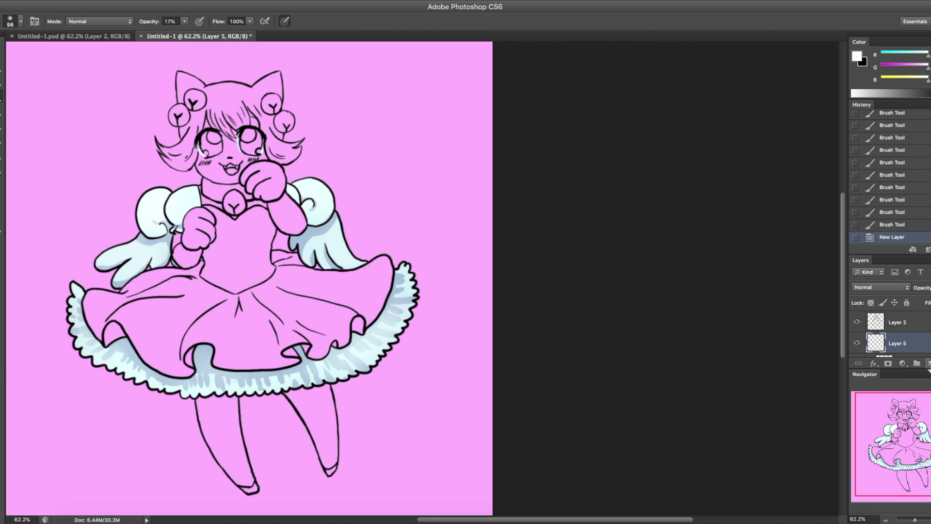
drag(927, 68, 897, 69)
click(911, 78)
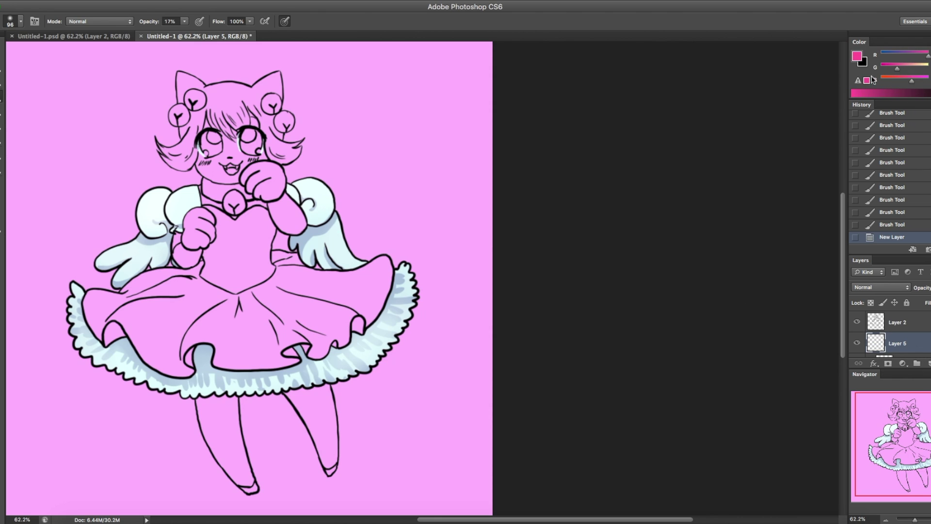
click(3, 130)
click(249, 264)
click(219, 295)
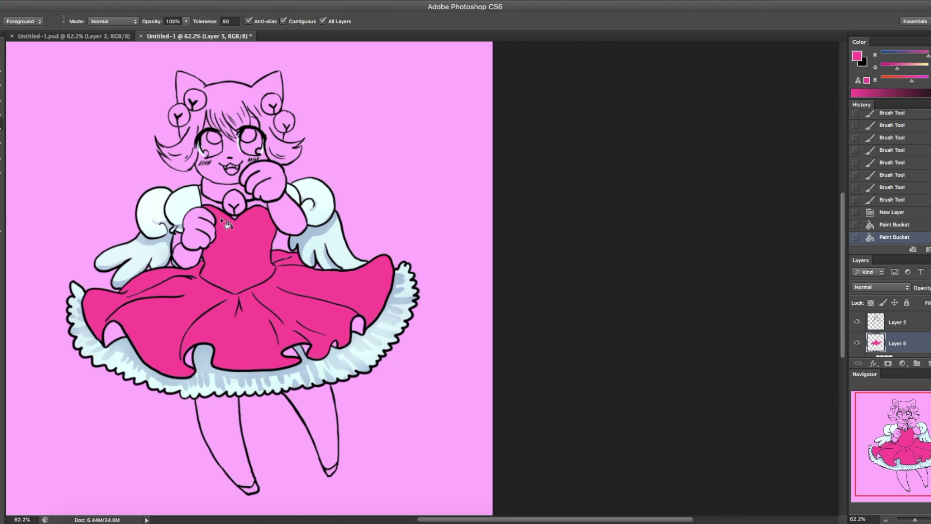
click(232, 196)
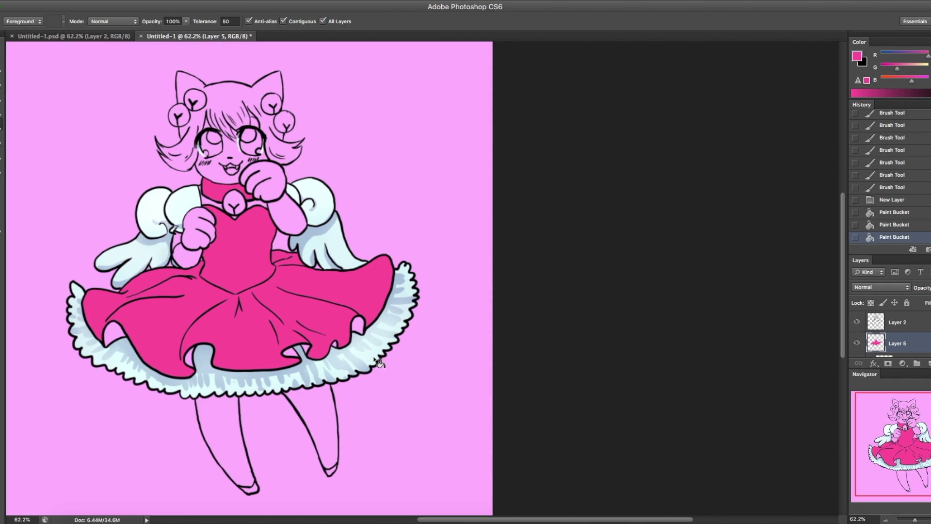
Step: Pick a dark magenta brush colour and add a new layer clipped to the pink dress layer
click(2, 95)
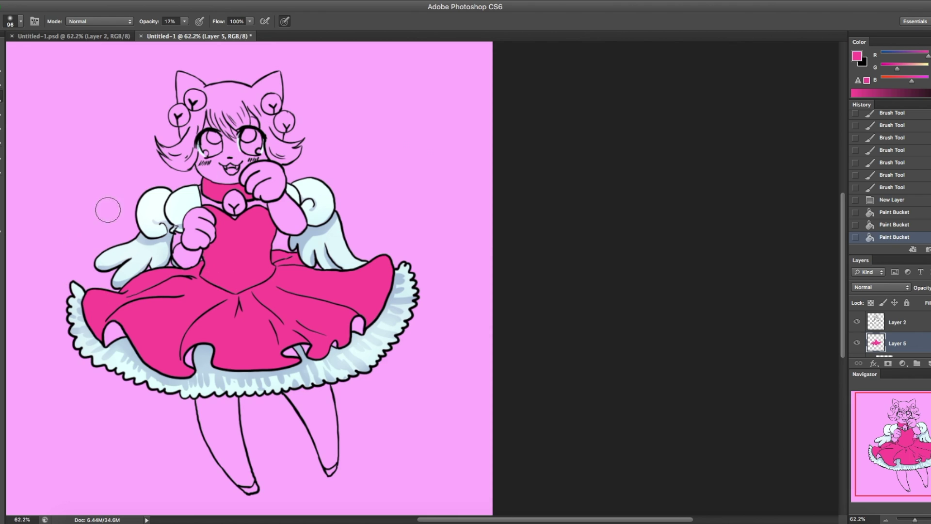
click(903, 92)
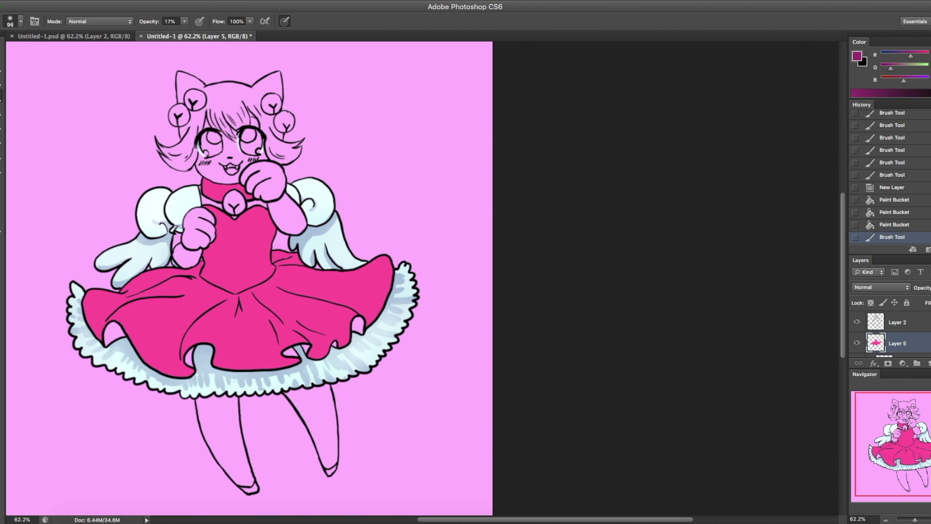
click(927, 364)
right_click(900, 343)
click(824, 270)
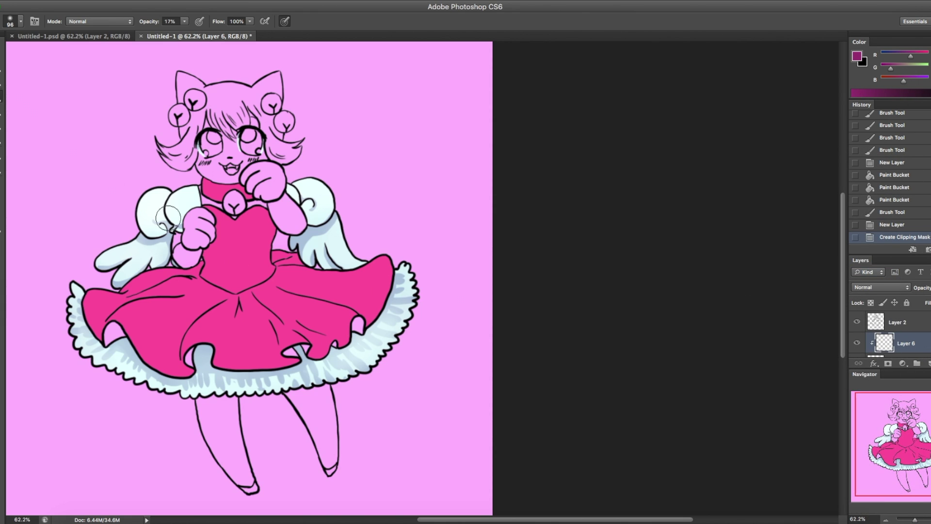
Step: Enlarge the soft brush to 737 px at 17% opacity and lay a faint dark magenta tint over the lower dress
click(24, 23)
drag(59, 51, 73, 51)
click(183, 28)
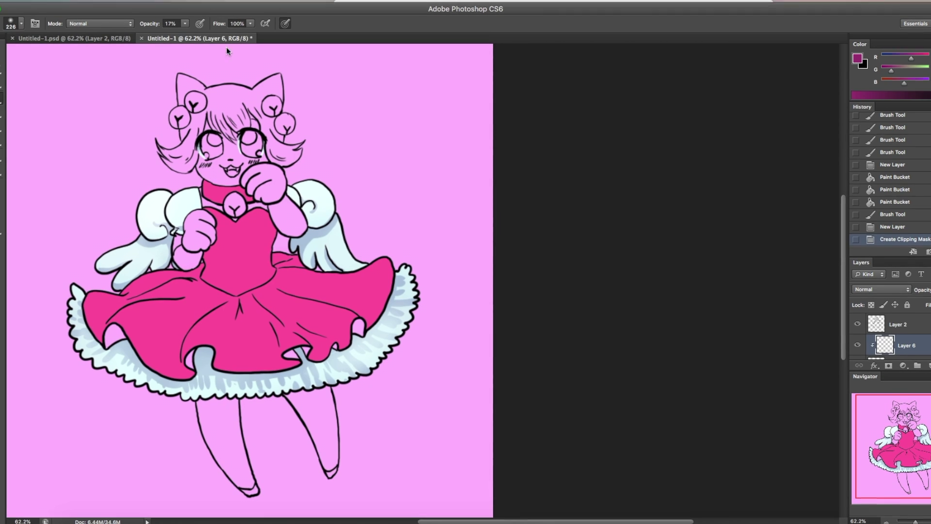
click(21, 22)
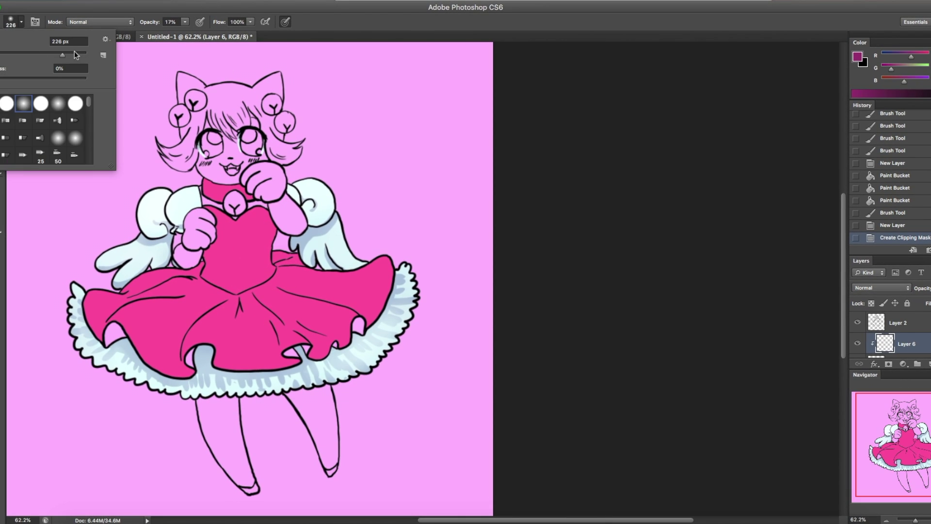
drag(74, 51, 87, 50)
click(437, 334)
click(10, 94)
click(10, 95)
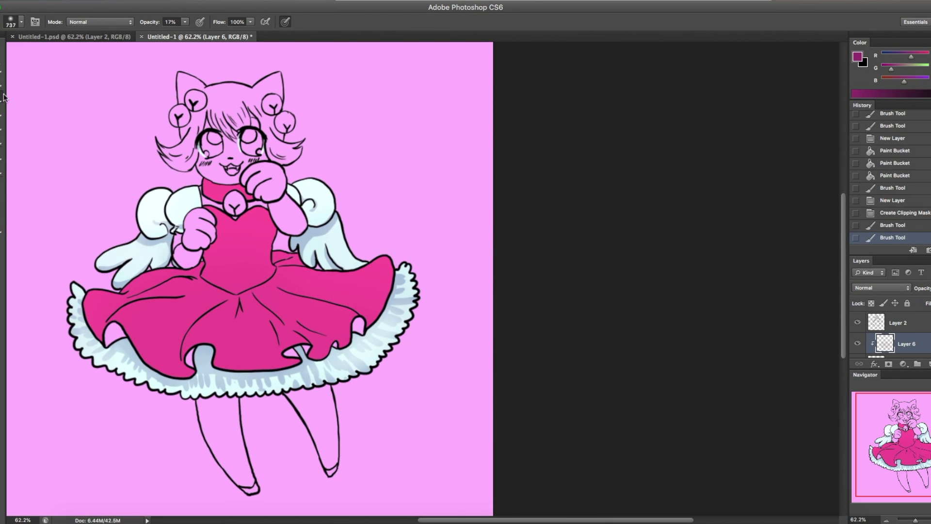
Step: Set up a hard 40 px brush at 100% opacity and add another layer clipped to the dress
click(21, 23)
click(7, 103)
drag(185, 23, 232, 32)
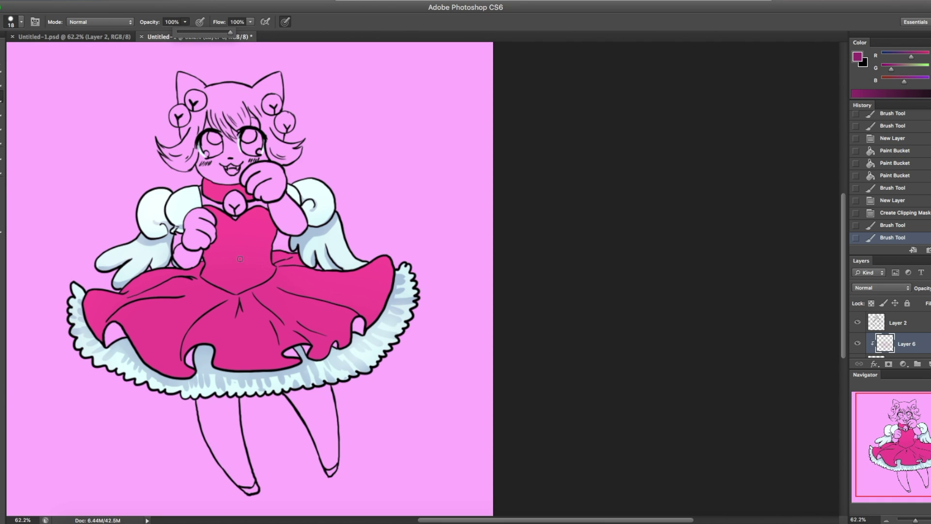
click(22, 23)
drag(29, 51, 36, 51)
click(917, 364)
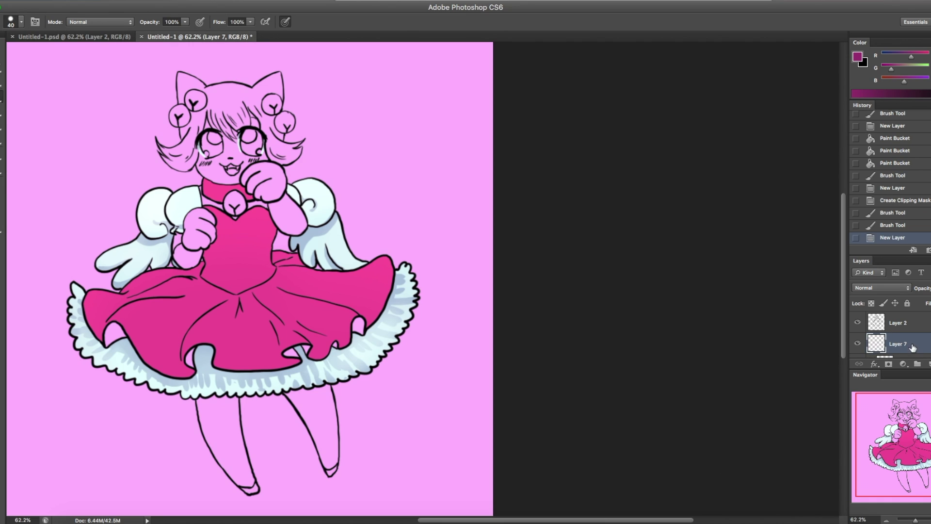
right_click(907, 344)
click(830, 270)
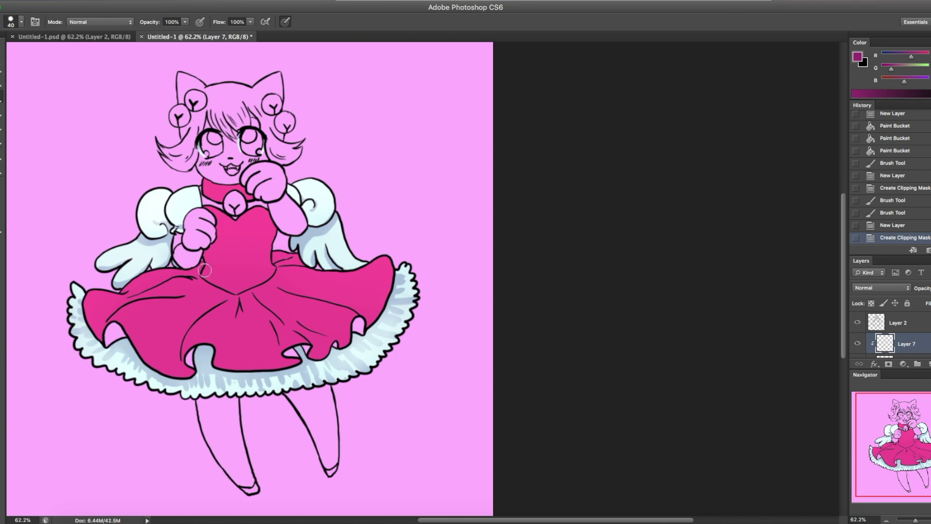
Step: Paint dark magenta shadows on the skirt behind both sides of the waist and on the collar around the pendant
mouse_move(204, 270)
mouse_down()
mouse_move(163, 275)
mouse_move(197, 264)
mouse_move(167, 279)
mouse_up()
drag(170, 277, 201, 272)
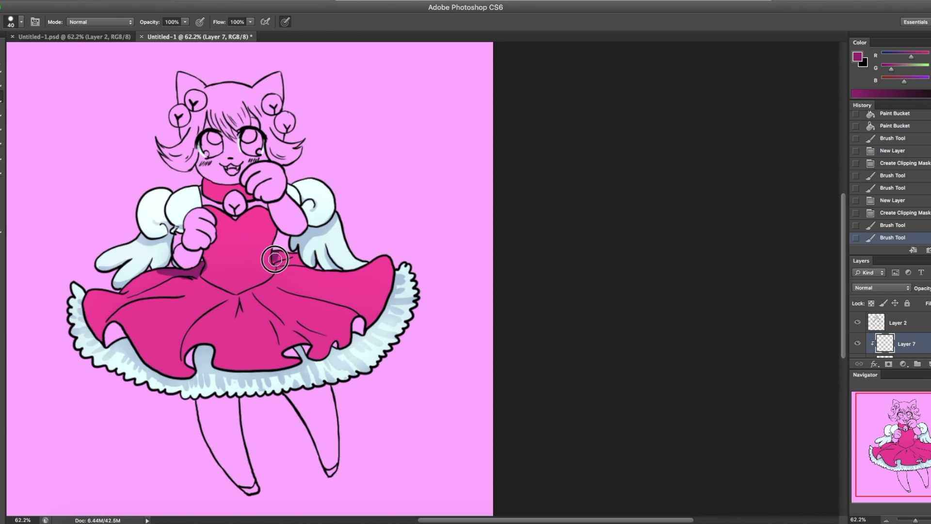
drag(275, 260, 293, 257)
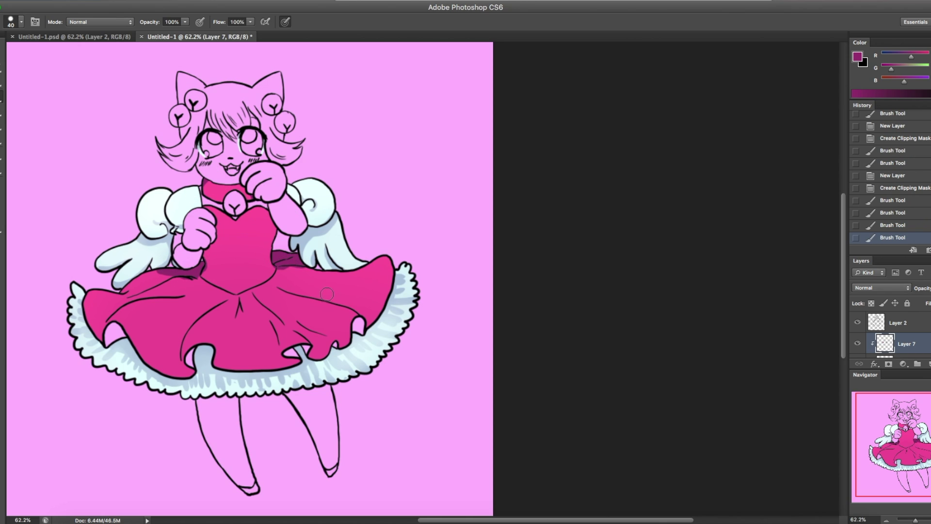
drag(235, 194, 245, 200)
drag(238, 198, 250, 204)
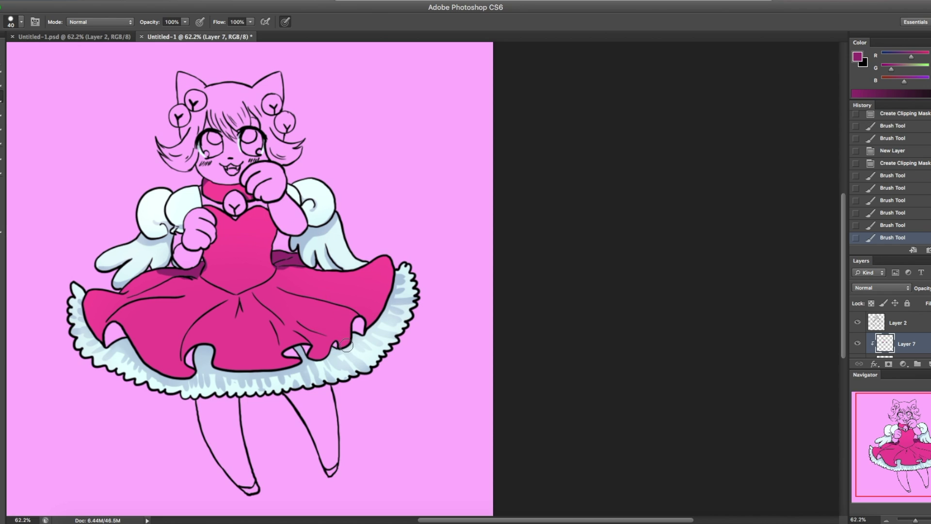
Step: Paint dark magenta shadows in the skirt's hem folds, below the bodice point and along the skirt's upper left edge
drag(366, 332, 371, 319)
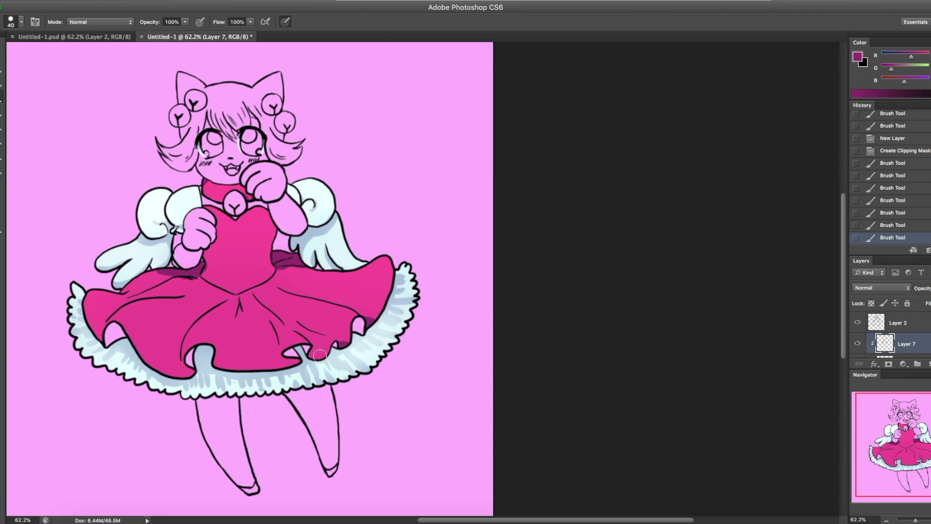
mouse_move(320, 355)
mouse_down()
mouse_move(299, 340)
mouse_move(320, 363)
mouse_up()
mouse_move(226, 294)
mouse_down()
mouse_move(277, 264)
mouse_move(245, 297)
mouse_move(248, 329)
mouse_up()
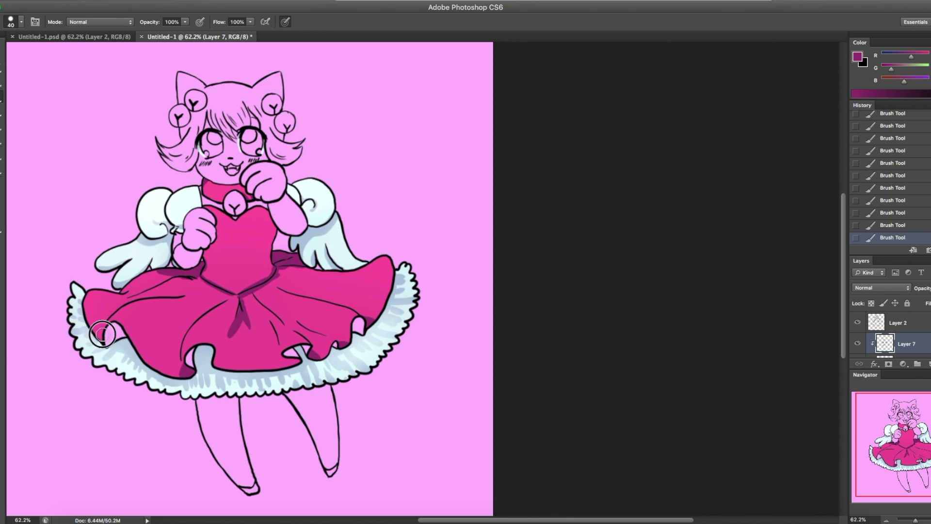
drag(102, 334, 111, 336)
drag(127, 291, 175, 269)
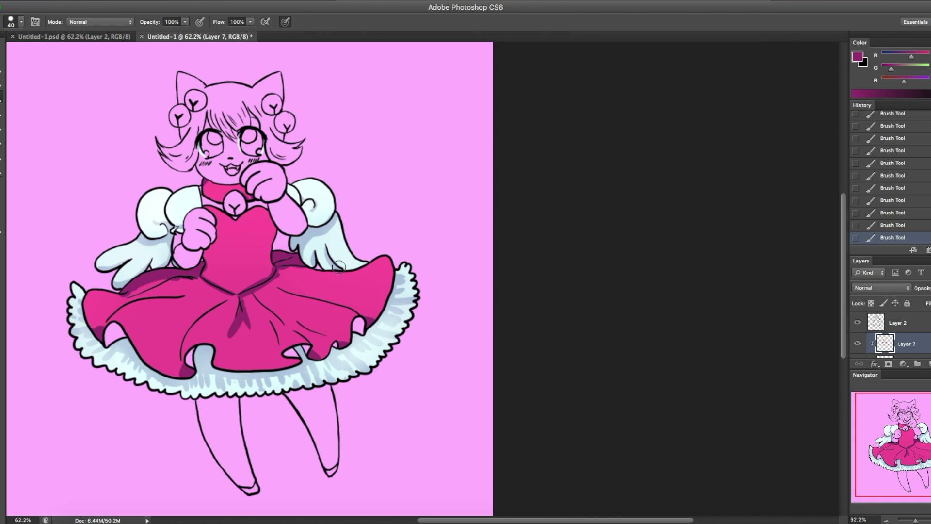
Step: Trim the shadow under the waistline with the Eraser and paint dark magenta shadows on both sides of the bodice
key(e)
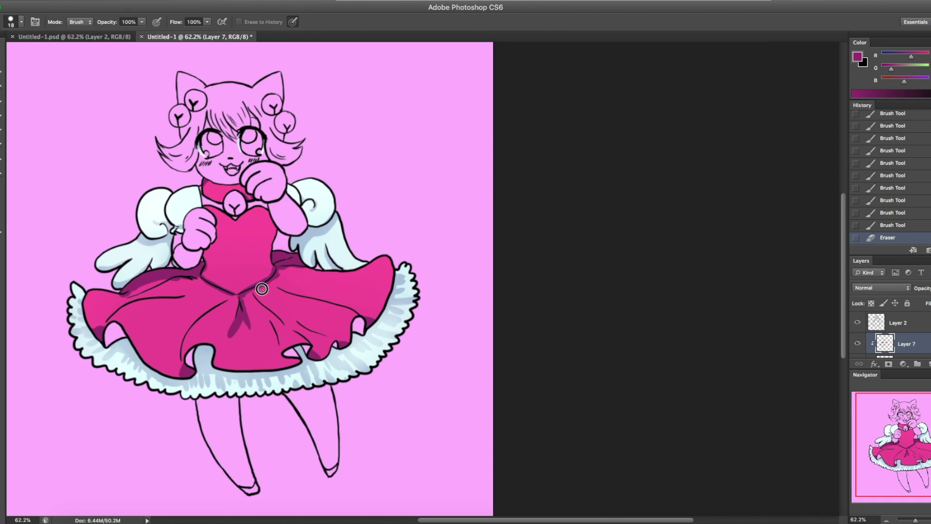
click(102, 176)
key(b)
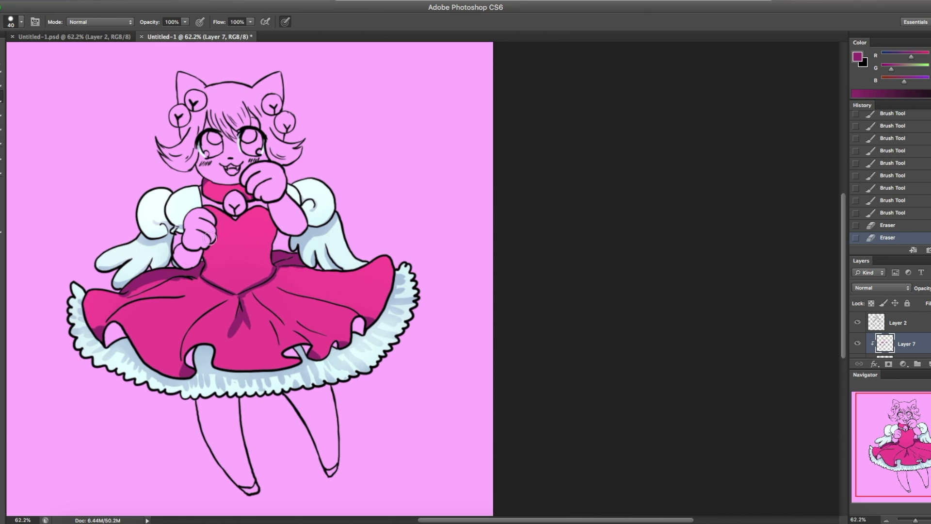
mouse_move(210, 238)
mouse_down()
mouse_move(192, 276)
mouse_move(214, 255)
mouse_up()
mouse_move(288, 238)
mouse_down()
mouse_move(252, 254)
mouse_move(270, 252)
mouse_up()
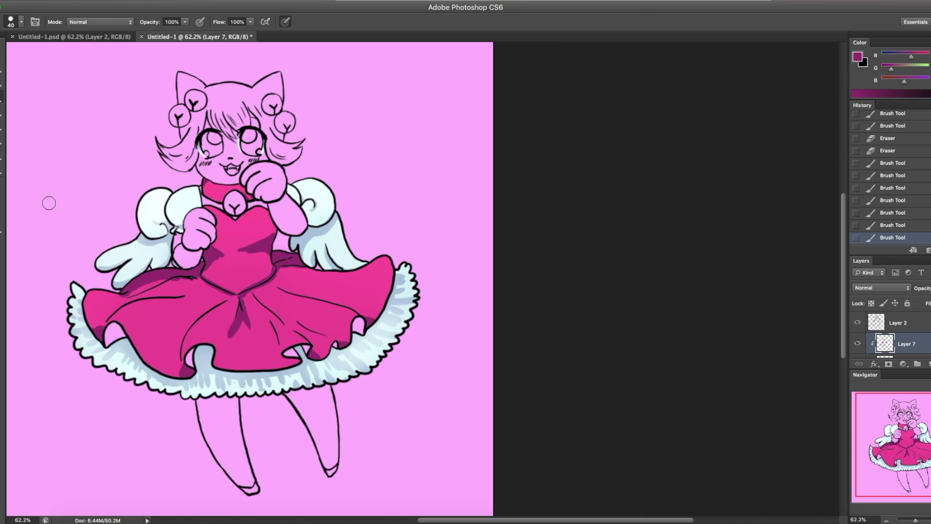
Step: Clean up the shadow edges around the waistline with the hard 18 px Eraser
key(e)
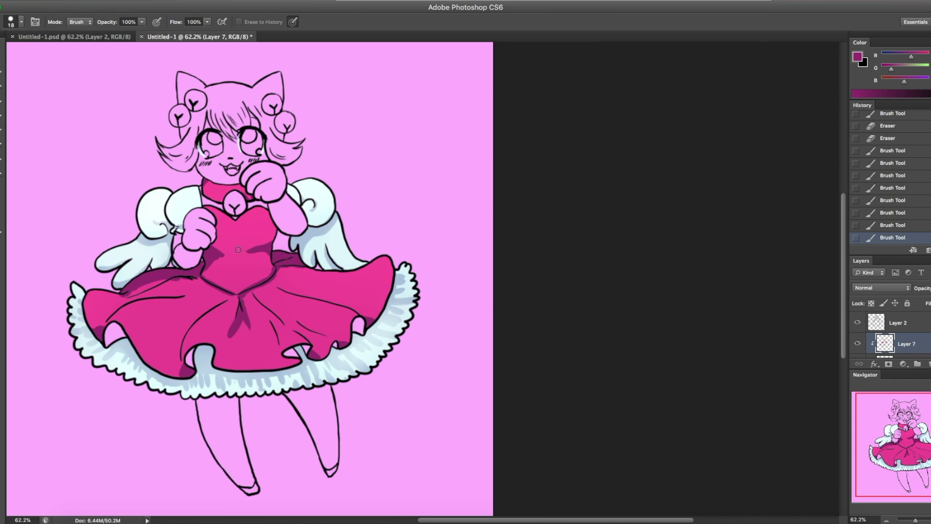
click(203, 281)
key(b)
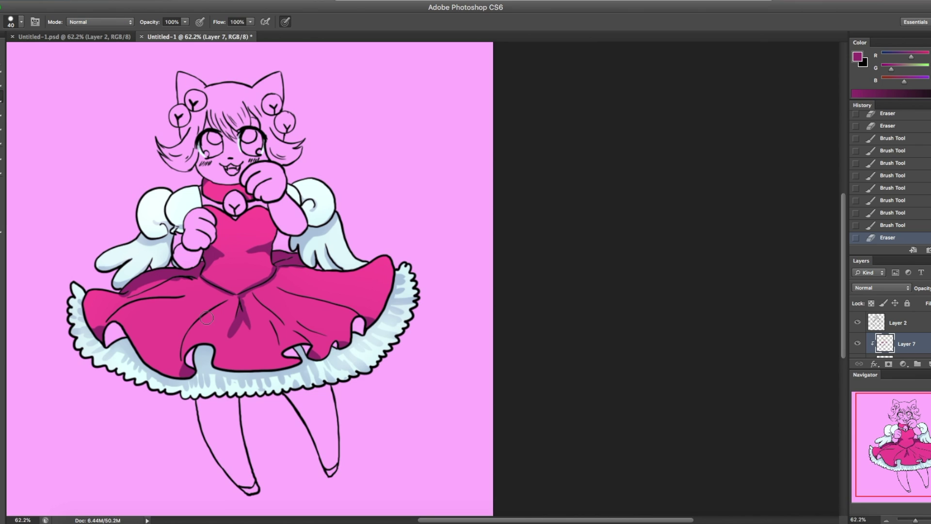
key(e)
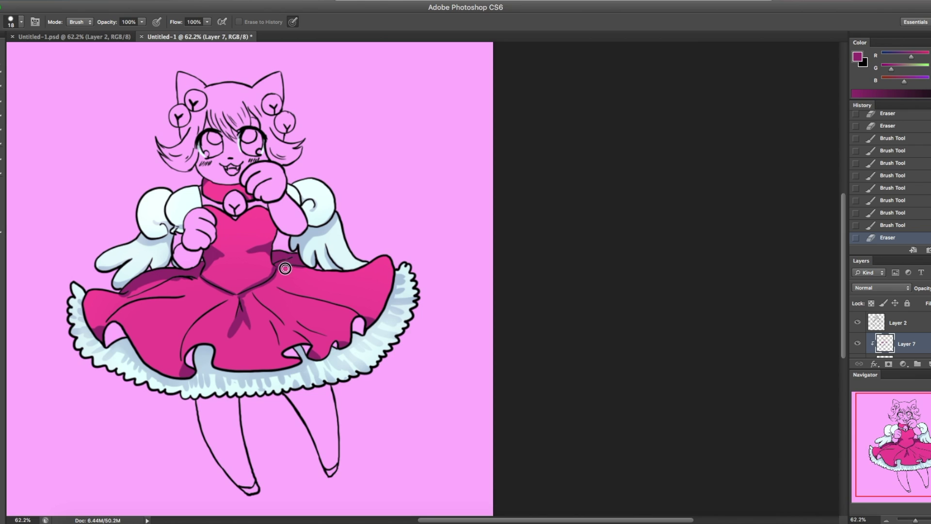
drag(285, 268, 271, 272)
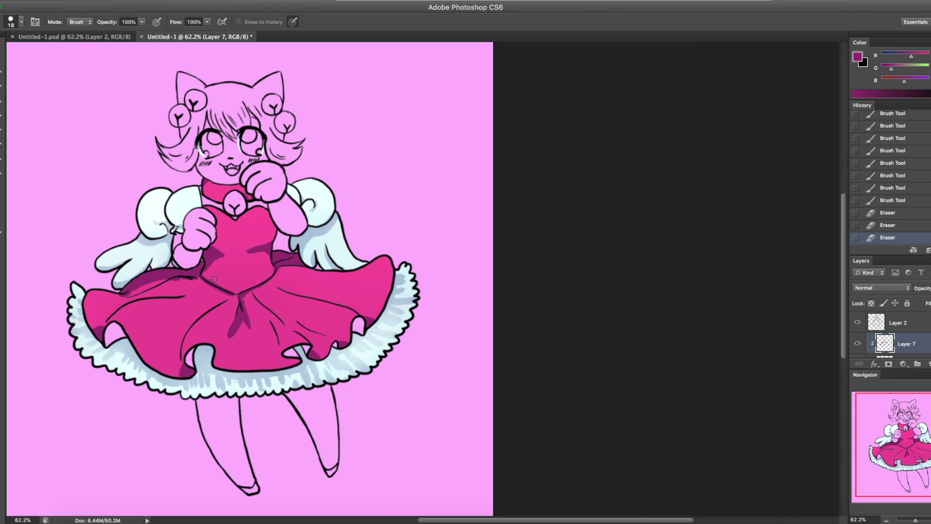
Step: Add dark magenta shading beside the skirt's leftmost hem fold and trim its edge with the Eraser
key(b)
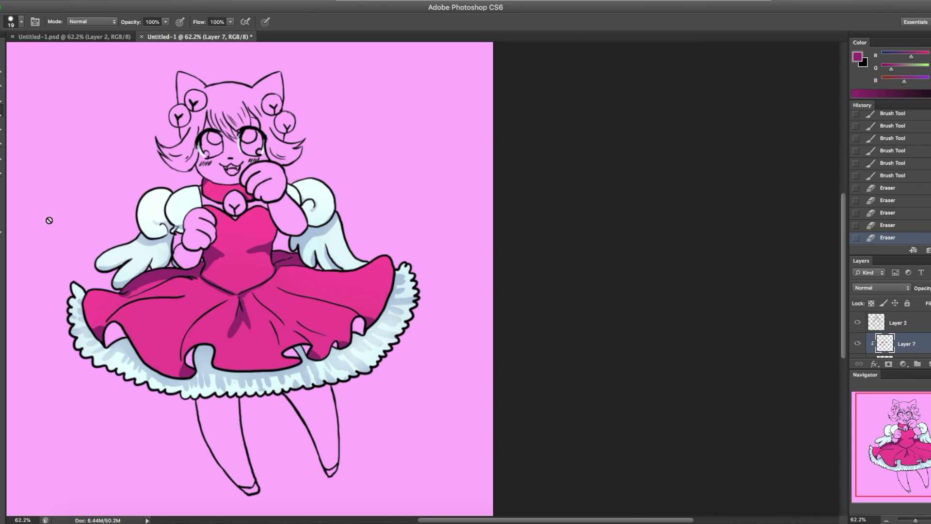
click(128, 311)
key(e)
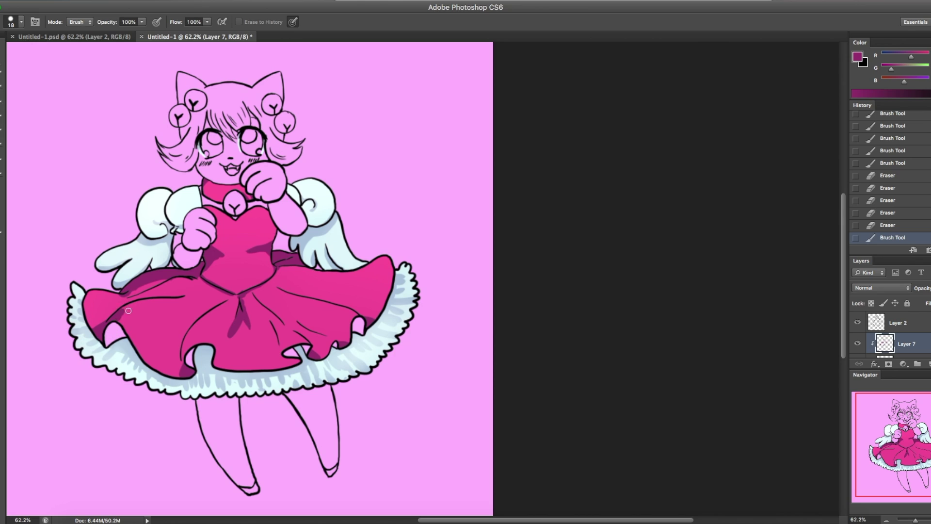
click(112, 319)
Step: Shade the large hem fold left of the skirt's centre and trim the shadow with the Eraser
key(b)
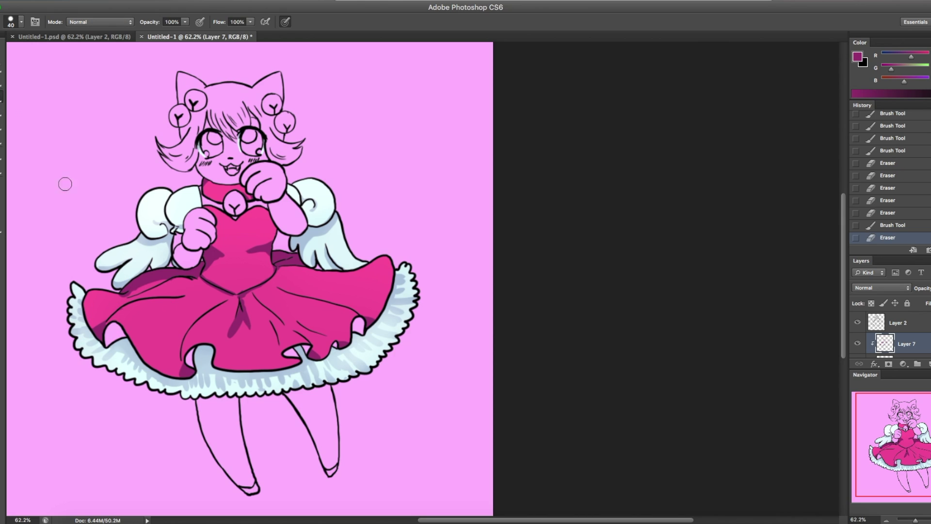
mouse_move(188, 339)
mouse_down()
mouse_move(188, 368)
mouse_move(184, 331)
mouse_up()
click(186, 346)
key(e)
mouse_move(186, 340)
mouse_down()
mouse_move(184, 353)
mouse_move(198, 348)
mouse_up()
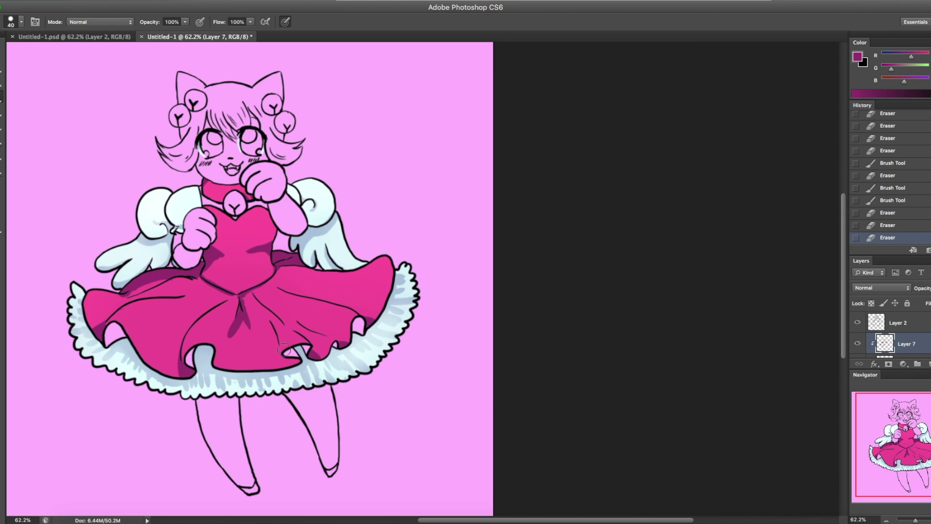
Step: Shade the hem folds right of the skirt's centre and erase part of the shadow below the bodice point
drag(285, 350, 289, 358)
mouse_move(287, 353)
mouse_down()
mouse_move(292, 362)
mouse_move(287, 339)
mouse_move(286, 347)
mouse_move(328, 339)
mouse_move(352, 353)
mouse_move(324, 341)
mouse_move(331, 346)
mouse_up()
key(e)
key(b)
key(e)
mouse_move(249, 306)
mouse_down()
mouse_move(244, 313)
mouse_move(243, 298)
mouse_up()
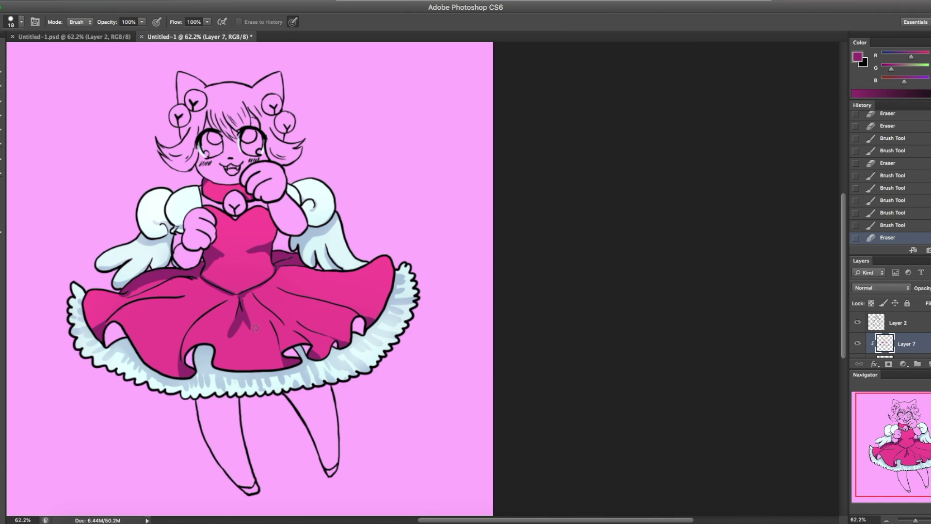
Step: Fade the lower end of the central skirt shadow using a soft 97 px Eraser at 60% opacity
click(22, 22)
click(29, 55)
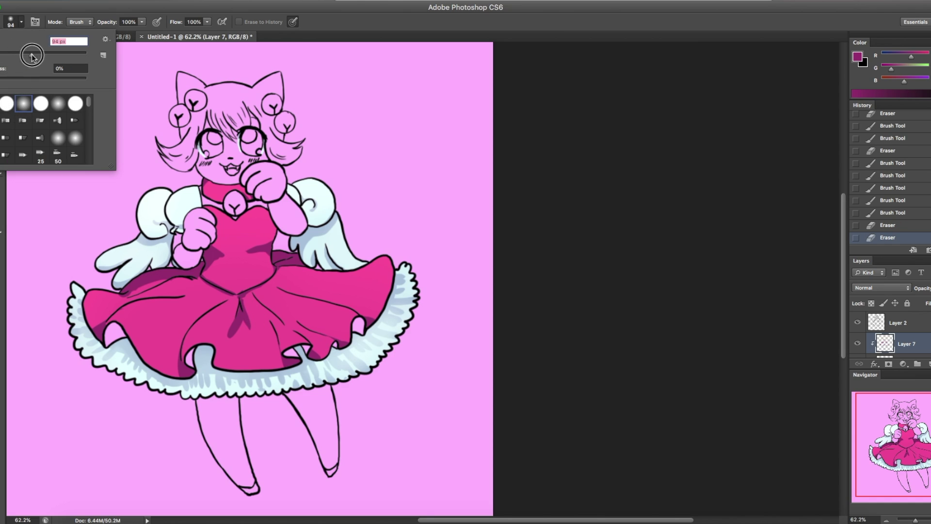
key(Return)
click(141, 22)
click(122, 32)
drag(228, 315, 246, 339)
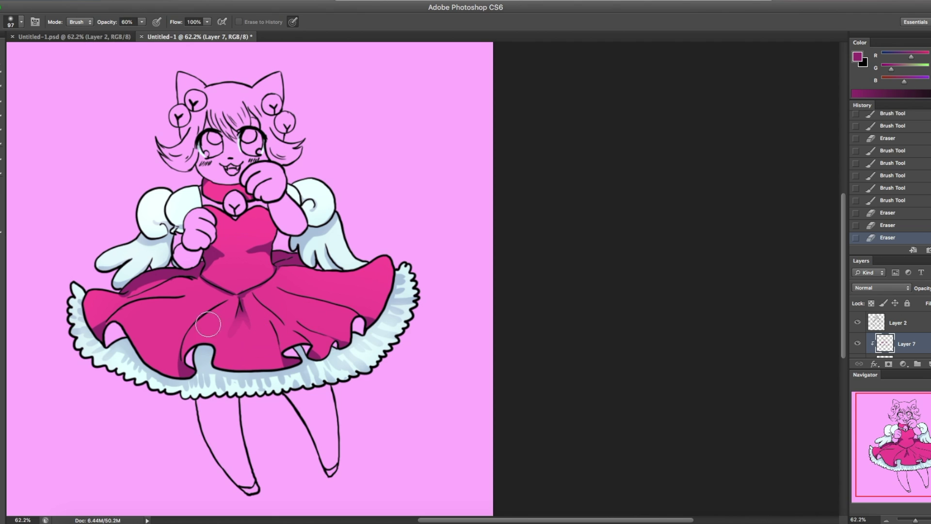
Step: Soften the shading on the bodice and skirt folds using the soft 97 px Eraser at 60% opacity
mouse_move(217, 291)
mouse_down()
mouse_move(245, 270)
mouse_move(242, 249)
mouse_move(223, 253)
mouse_up()
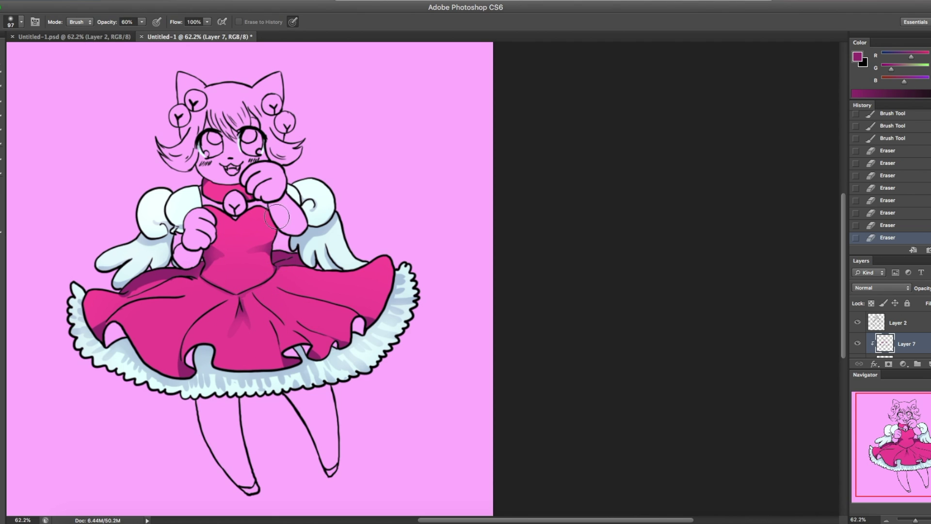
drag(136, 303, 165, 301)
drag(349, 349, 329, 359)
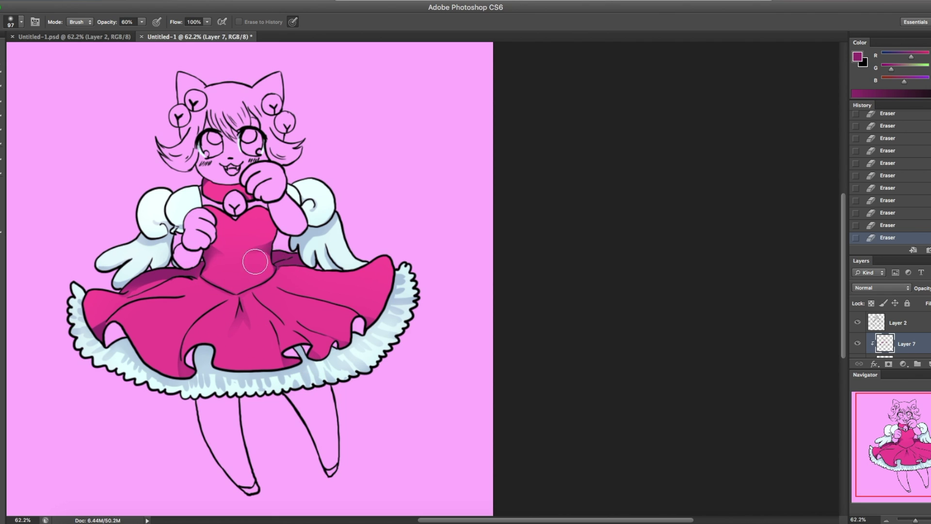
Step: Add a new layer clipped to the dress, choose the sparkle tip at 56 px and make white the foreground colour
click(928, 363)
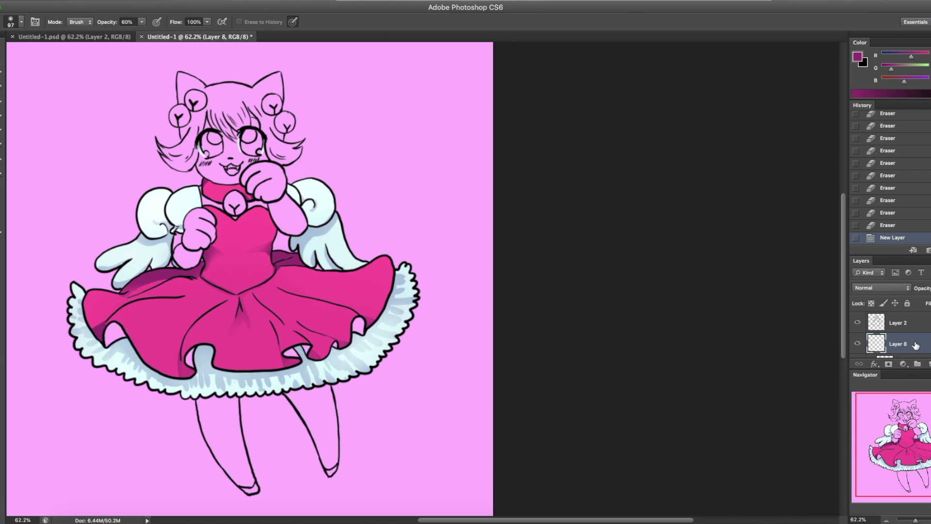
right_click(911, 343)
click(792, 270)
click(21, 22)
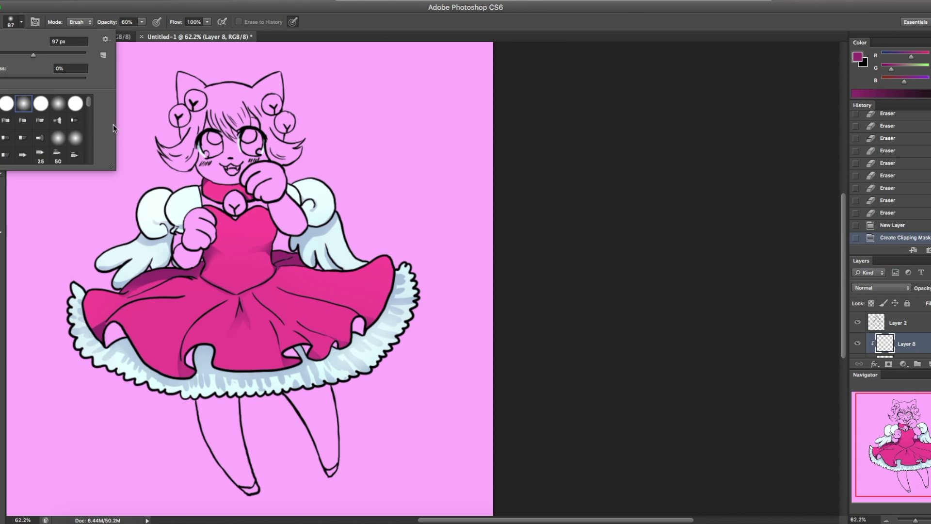
scroll(88, 146, down, 5)
click(6, 138)
double_click(63, 41)
text(56)
key(Return)
key(d)
key(x)
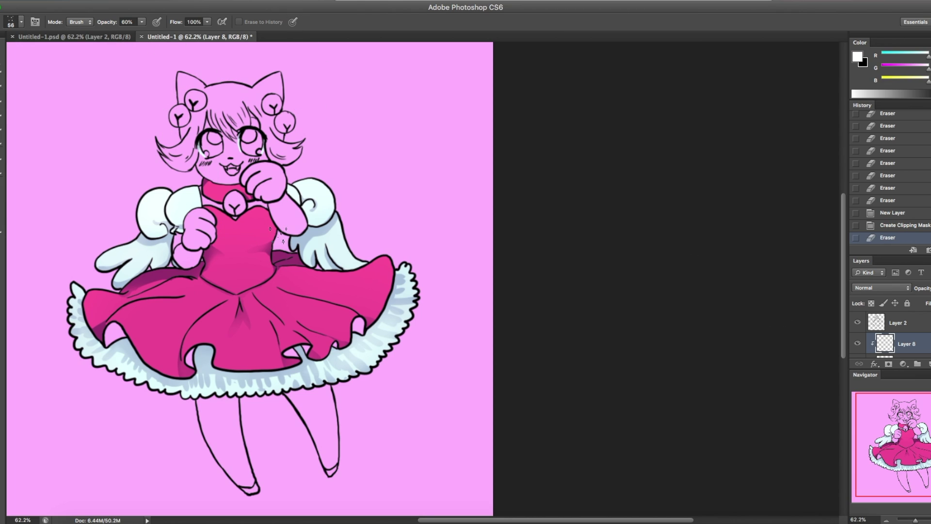
Step: Try to stamp sparkles on the bodice with the 56 px sparkle tip
click(279, 235)
click(253, 214)
click(257, 218)
click(266, 246)
click(262, 243)
scroll(928, 352, down, 2)
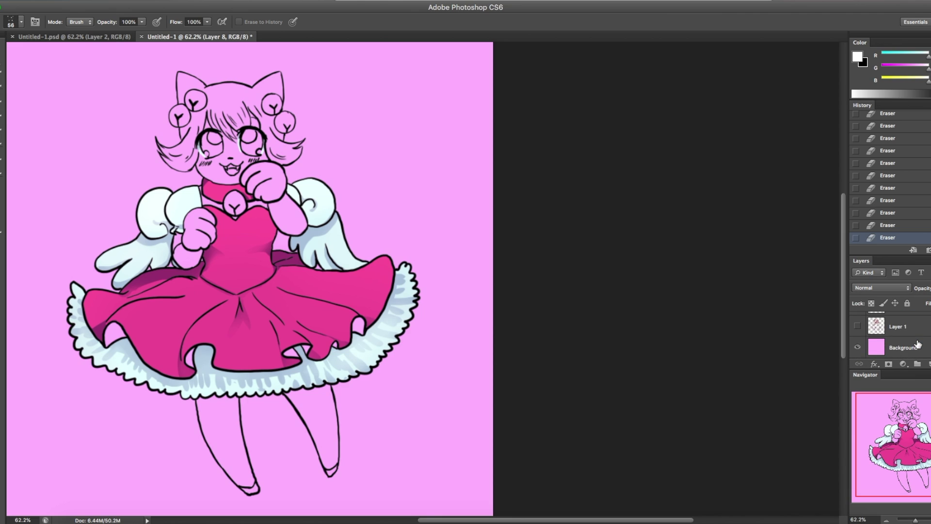
Step: Stamp white sparkles across the bodice using the Brush with the sparkle tip at 53 px
click(2, 80)
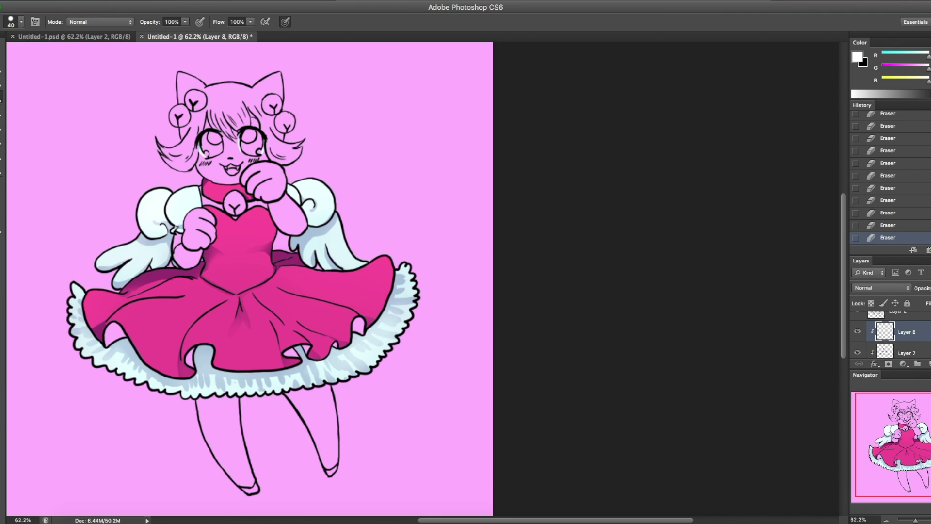
click(22, 21)
click(7, 137)
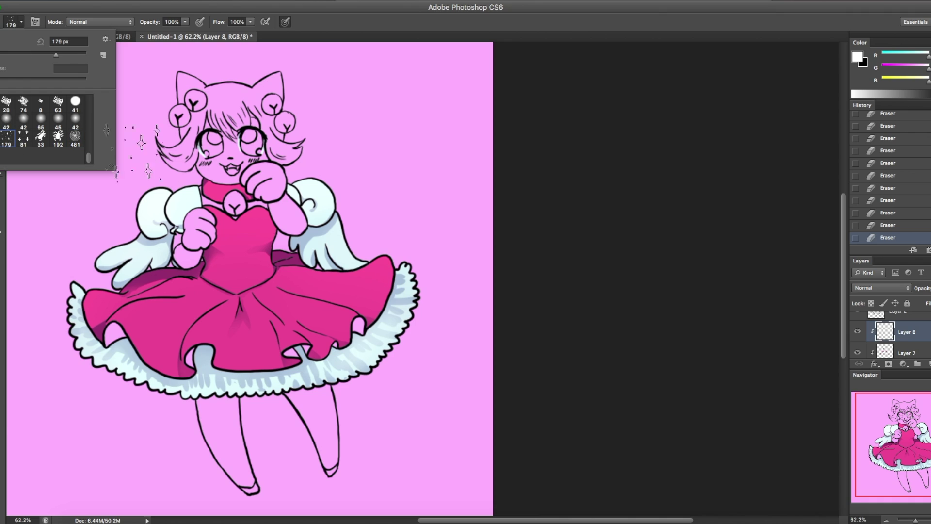
click(333, 232)
click(245, 226)
click(260, 218)
click(233, 243)
click(265, 232)
click(242, 255)
click(255, 243)
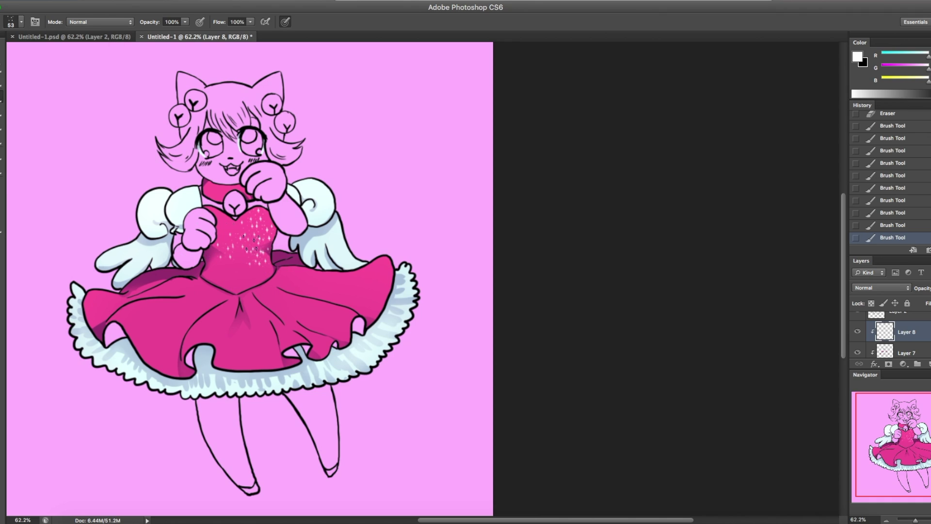
click(213, 248)
Step: Scatter white sparkles over the left end of the skirt and undo the last two strokes
drag(92, 313, 125, 295)
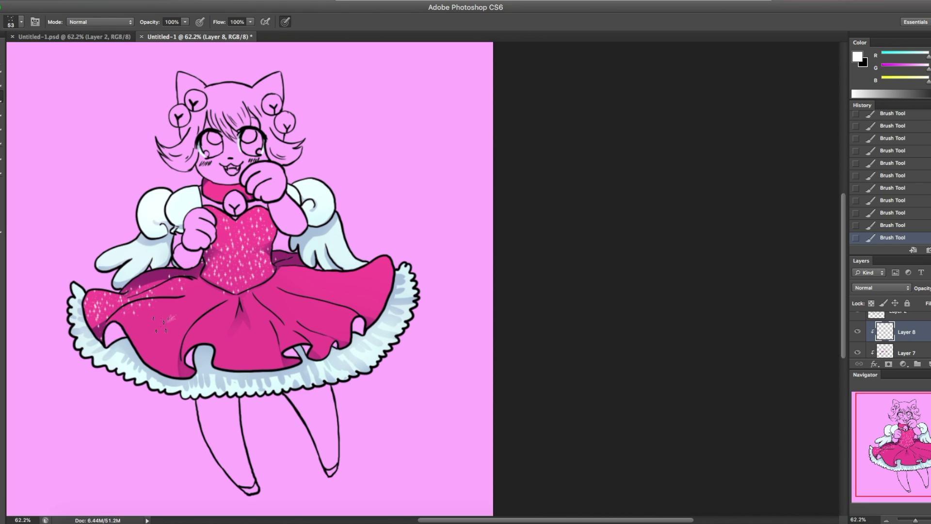
click(917, 212)
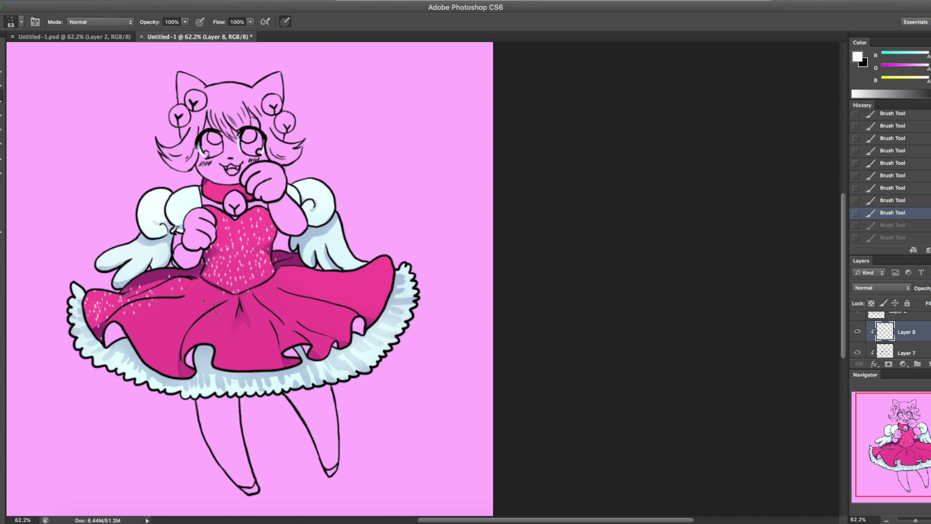
key(ctrl+shift+z)
key(ctrl+shift+z)
key(ctrl+z)
key(ctrl+z)
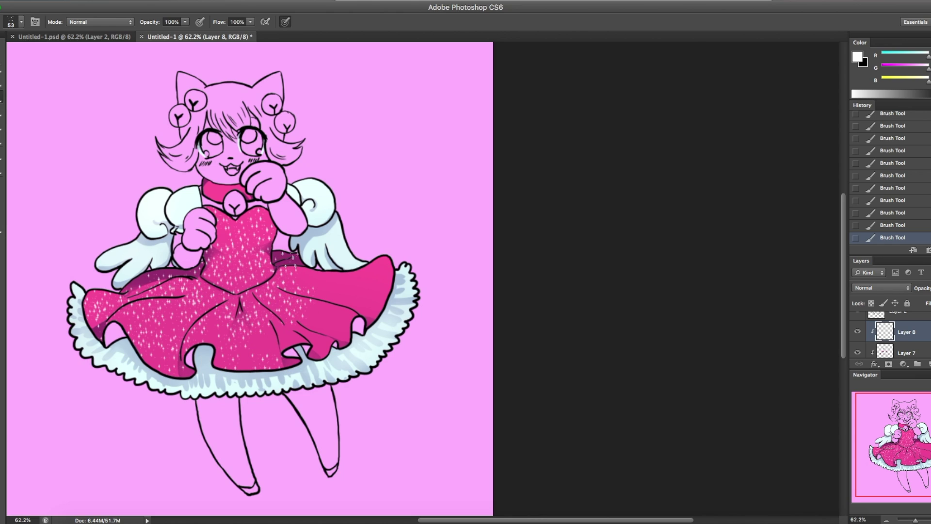
Step: Add sparkles to the skirt's right flare and left folds, undoing the dense streak right of the skirt's centre
drag(381, 270, 360, 296)
drag(383, 265, 369, 290)
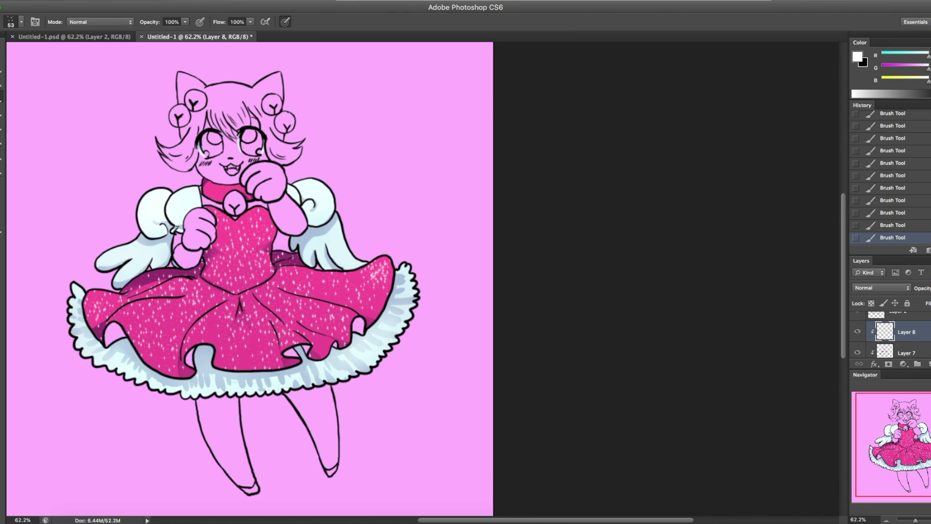
drag(271, 317, 324, 316)
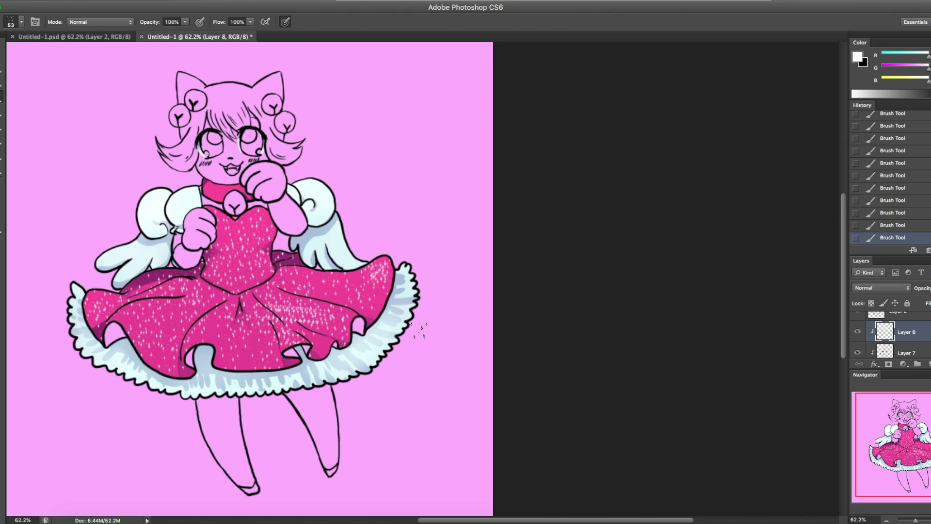
click(907, 226)
drag(203, 344, 235, 315)
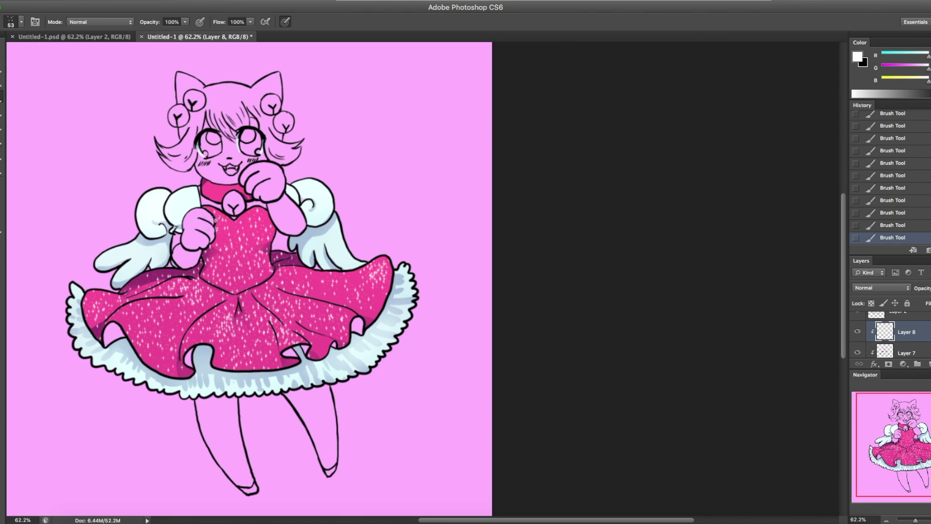
drag(127, 324, 177, 320)
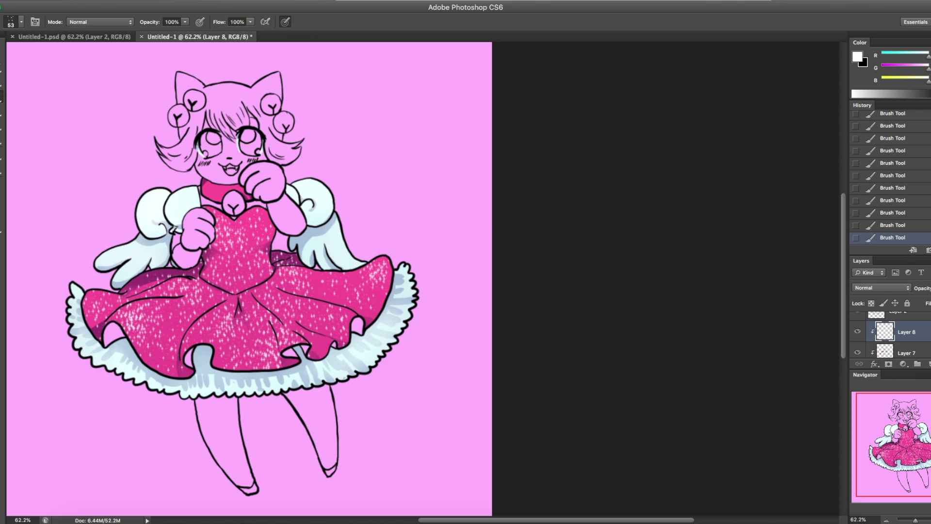
Step: Add a new layer above the sparkles and try a dark red fill inside the hem fold left of centre
click(929, 364)
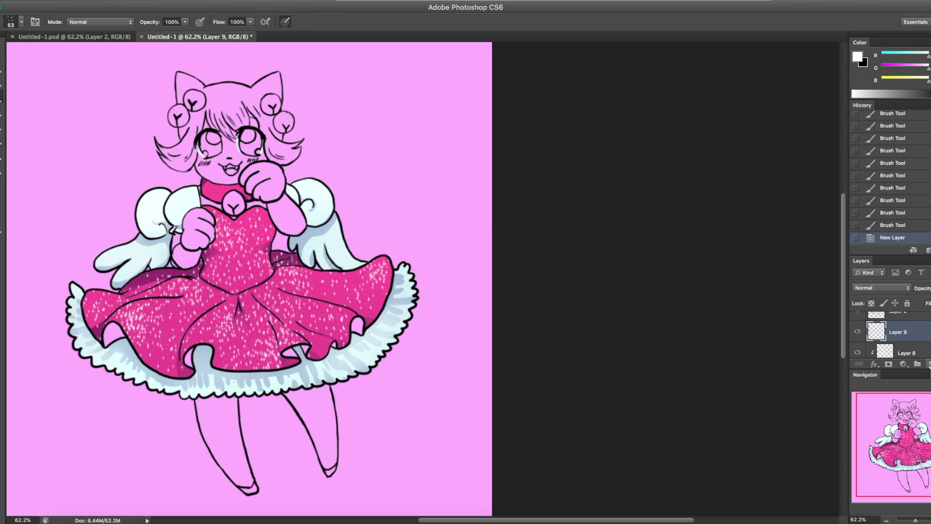
drag(913, 72, 887, 79)
drag(926, 56, 908, 57)
key(g)
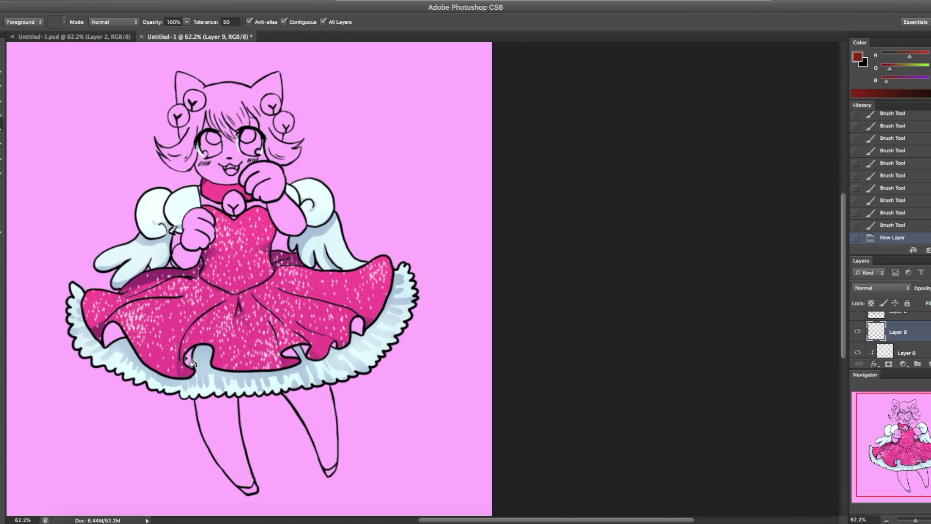
click(189, 360)
Step: Undo the red fill and fill the openings inside all the skirt's hem folds with dark purple
click(898, 57)
click(894, 82)
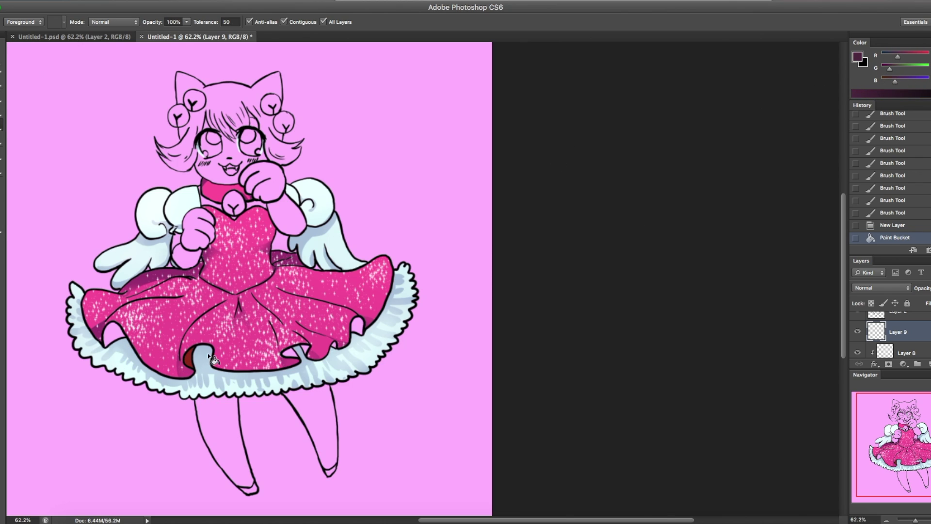
click(895, 225)
click(150, 366)
click(113, 339)
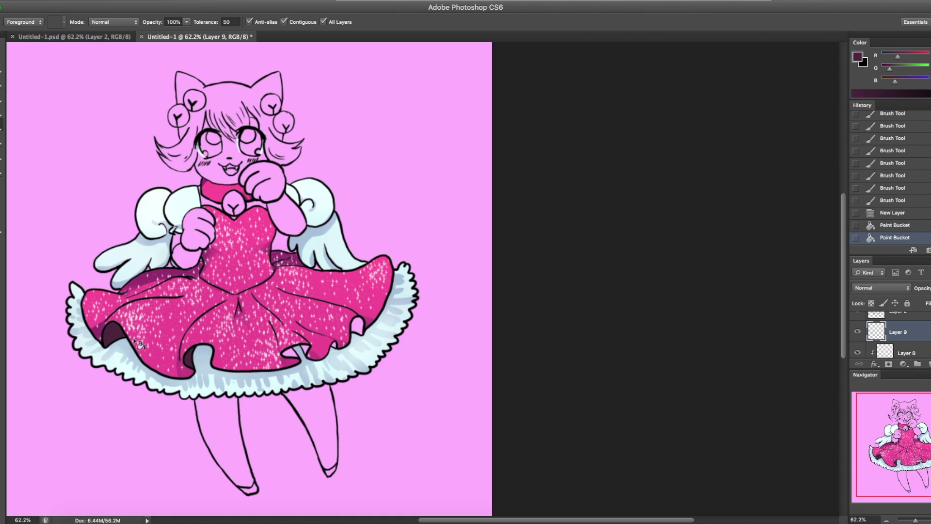
click(308, 353)
click(346, 347)
click(362, 327)
click(337, 349)
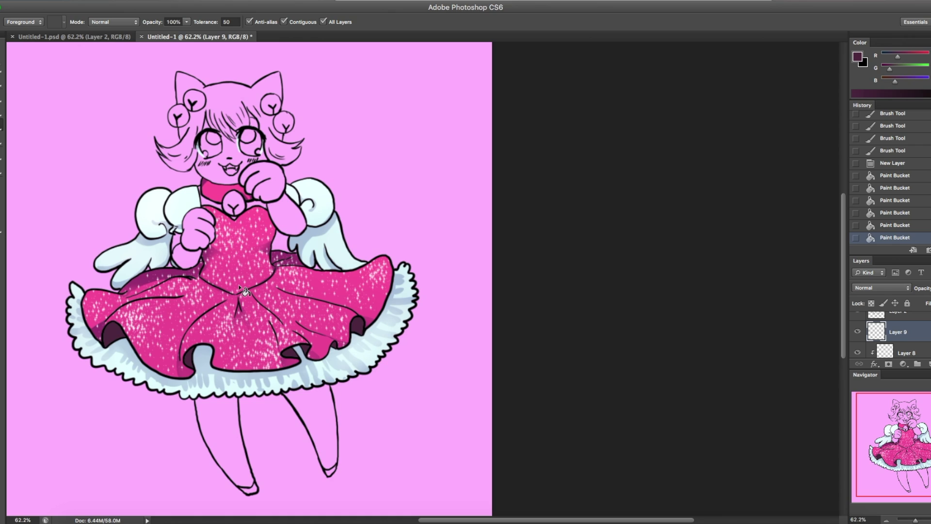
Step: Sample the bodice pink and fill both gloves with it on the dress base layer
alt+click(262, 271)
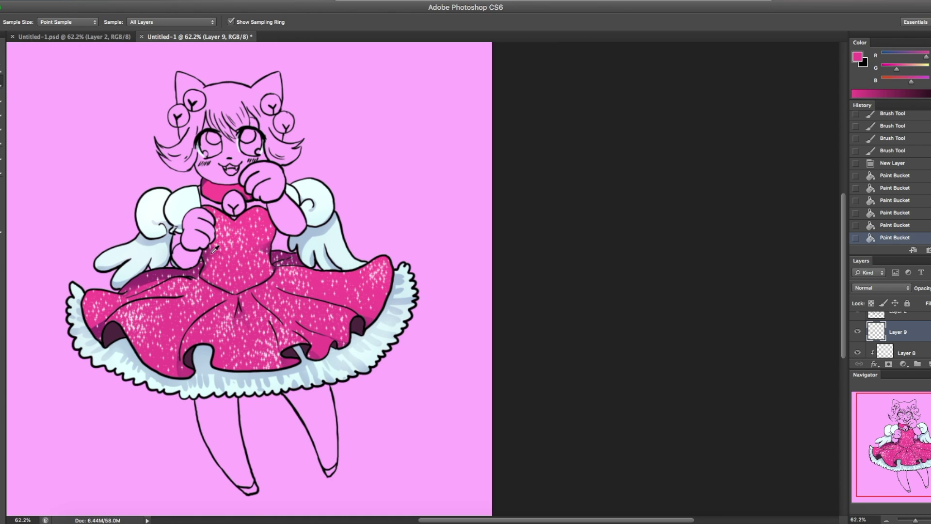
scroll(916, 353, down, 5)
click(897, 347)
click(193, 234)
click(265, 183)
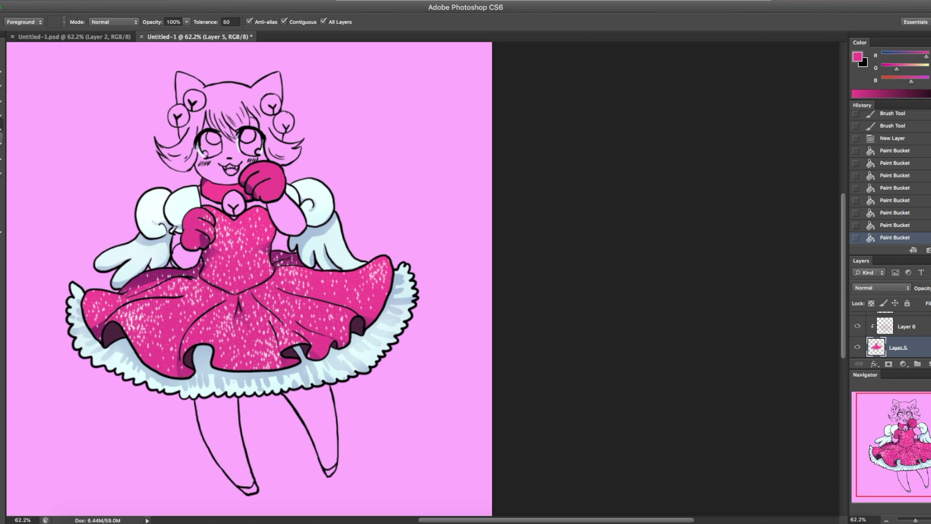
Step: Erase stray shading and sparkles from the lower glove on Layer 7 and Layer 8 using a hard 56 px Eraser
key(e)
scroll(899, 338, up, 3)
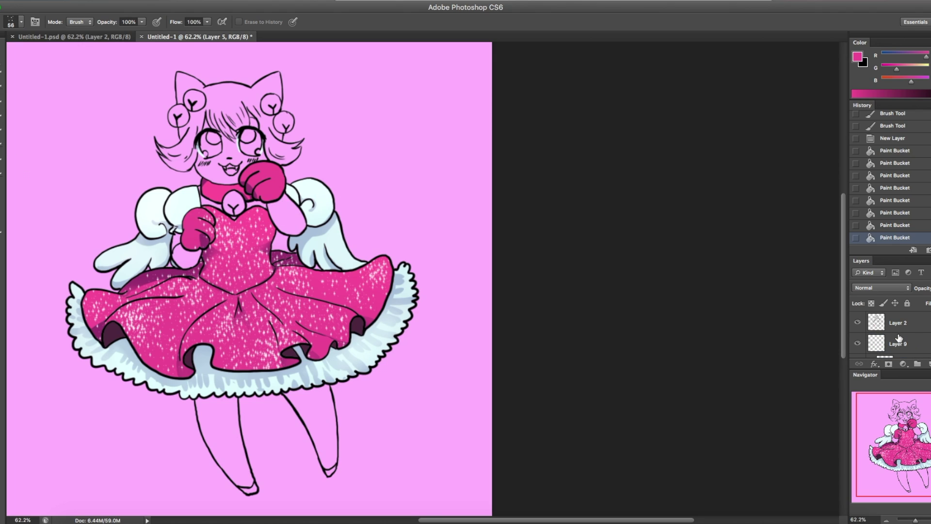
scroll(902, 335, down, 3)
click(905, 323)
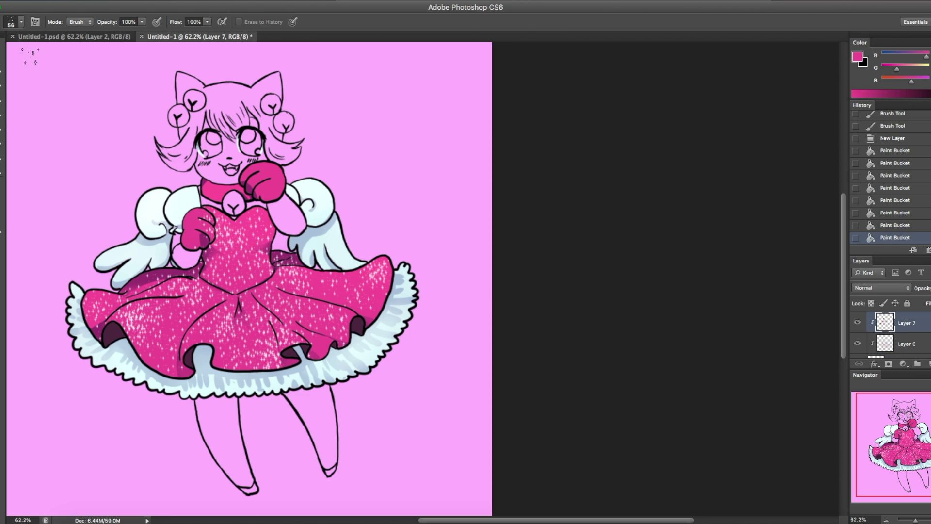
click(21, 22)
click(8, 105)
click(204, 219)
drag(204, 219, 206, 224)
click(927, 364)
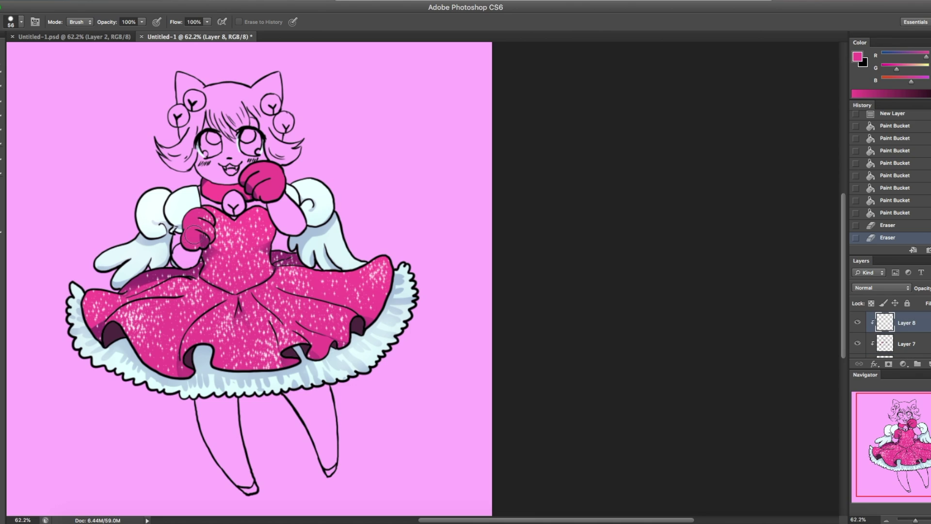
drag(204, 218, 200, 232)
Step: Sample the lower glove's shadow pink and dab it on Layer 7, setting the hard round Brush to 41 px
key(i)
click(202, 239)
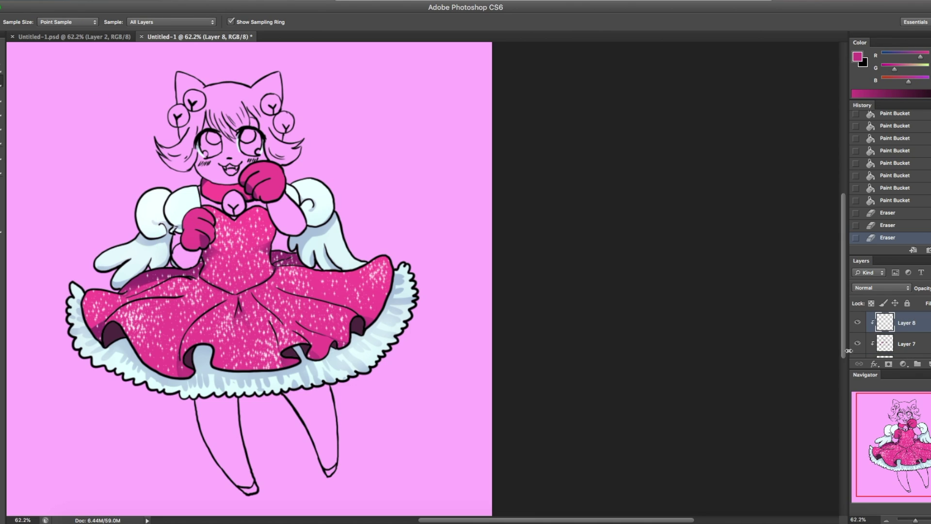
click(902, 343)
key(b)
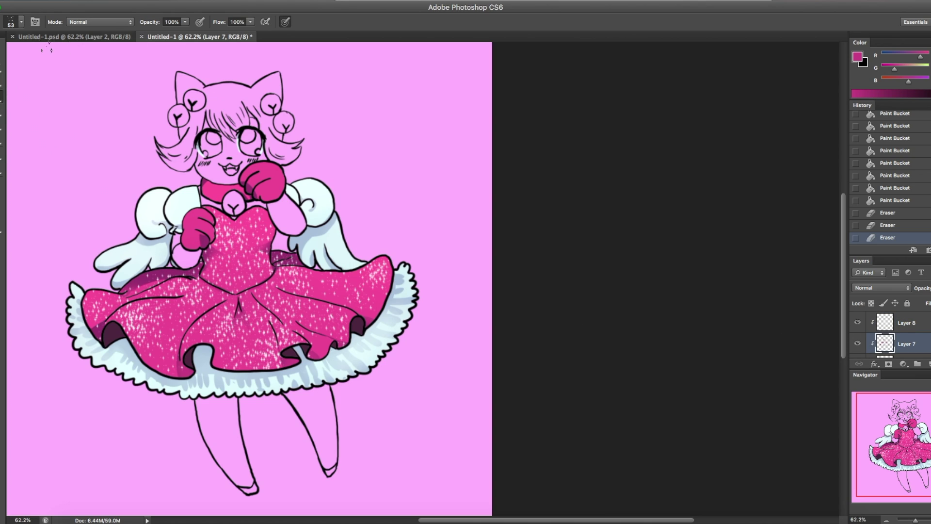
click(21, 22)
click(41, 103)
click(205, 241)
click(41, 52)
click(21, 21)
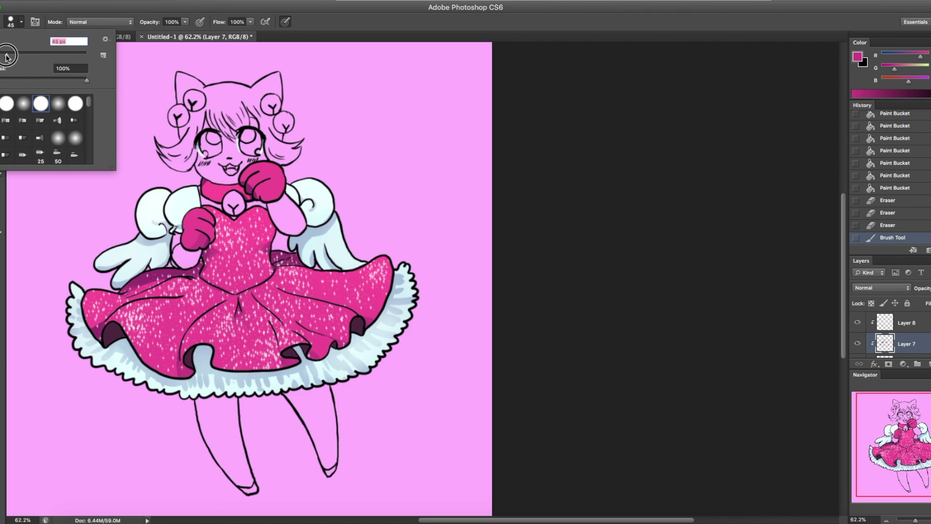
double_click(69, 42)
text(41)
key(Return)
Step: Mix a darker magenta and shade the lower parts and finger folds of both gloves
click(1, 98)
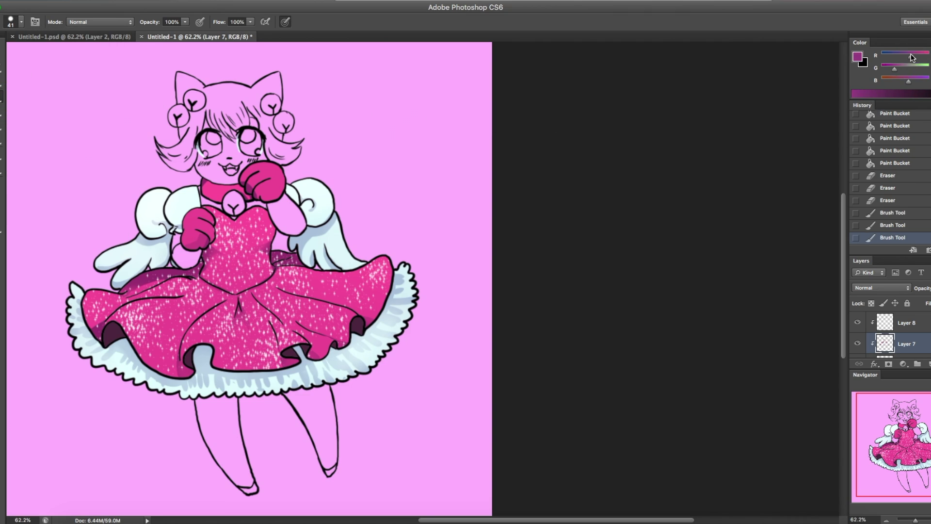
click(872, 93)
click(195, 247)
drag(195, 247, 209, 221)
drag(189, 240, 220, 224)
drag(252, 187, 278, 198)
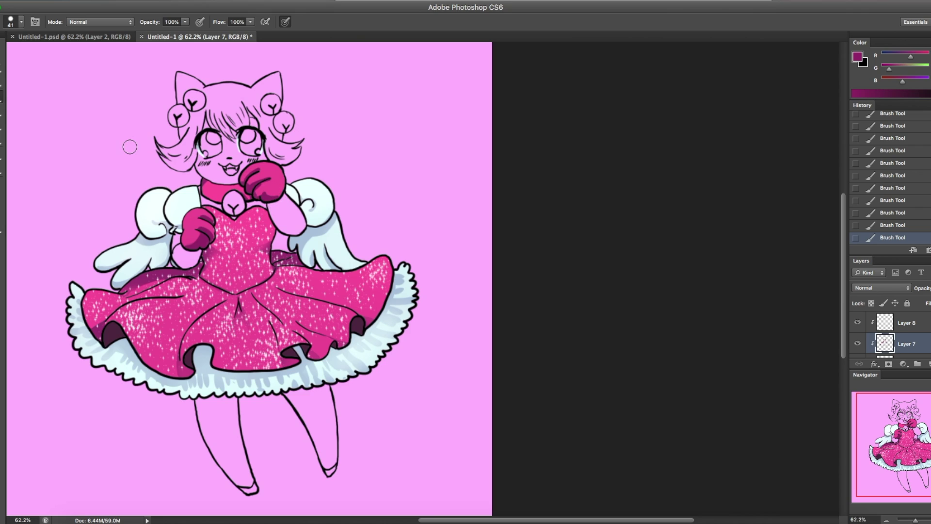
Step: Soften the shading on both gloves using a soft 104 px Eraser at 14% opacity
key(e)
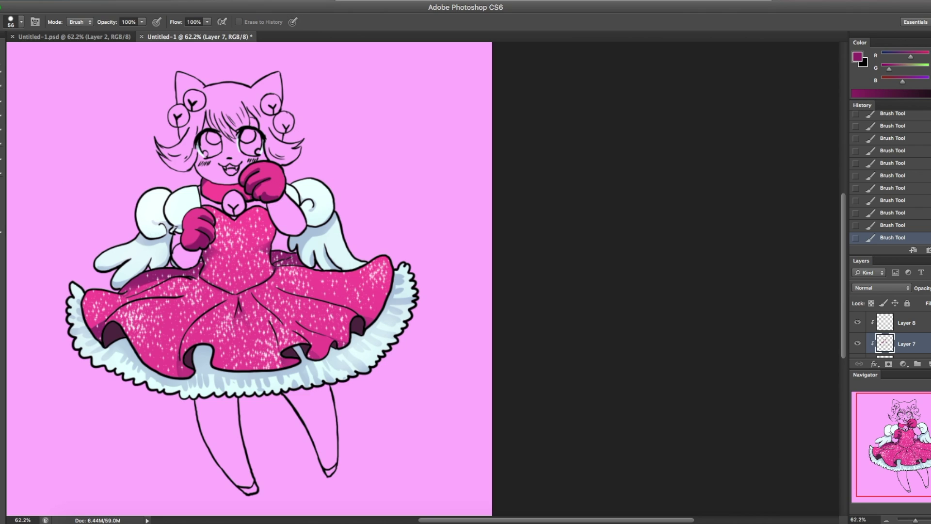
click(21, 22)
drag(142, 22, 93, 33)
drag(189, 242, 213, 214)
mouse_move(194, 233)
mouse_down()
mouse_move(228, 194)
mouse_move(228, 203)
mouse_up()
drag(189, 242, 223, 208)
mouse_move(257, 186)
mouse_down()
mouse_move(265, 176)
mouse_move(252, 190)
mouse_up()
mouse_move(245, 187)
mouse_down()
mouse_move(271, 162)
mouse_move(281, 170)
mouse_up()
mouse_move(257, 201)
mouse_down()
mouse_move(289, 180)
mouse_move(276, 152)
mouse_up()
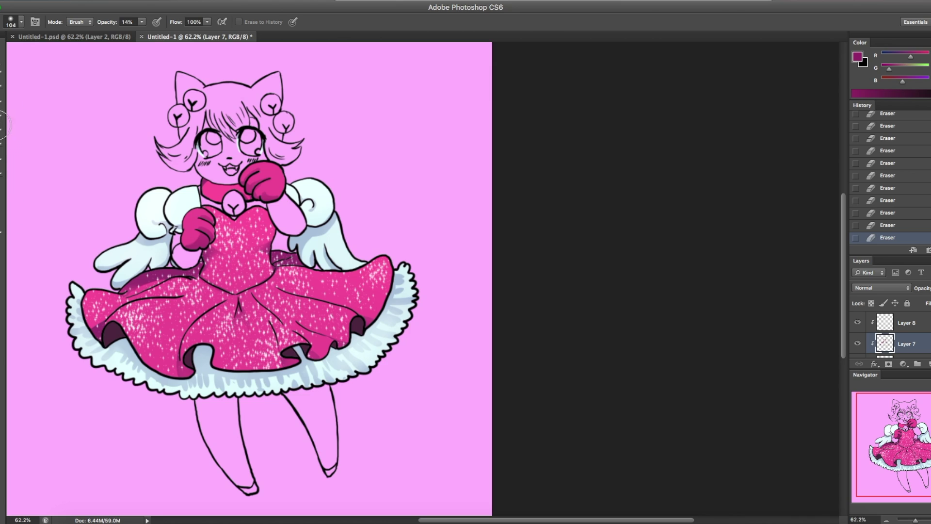
Step: Fill both shoes with the dark magenta on the dress base layer using the Paint Bucket
key(g)
scroll(895, 339, down, 2)
click(898, 322)
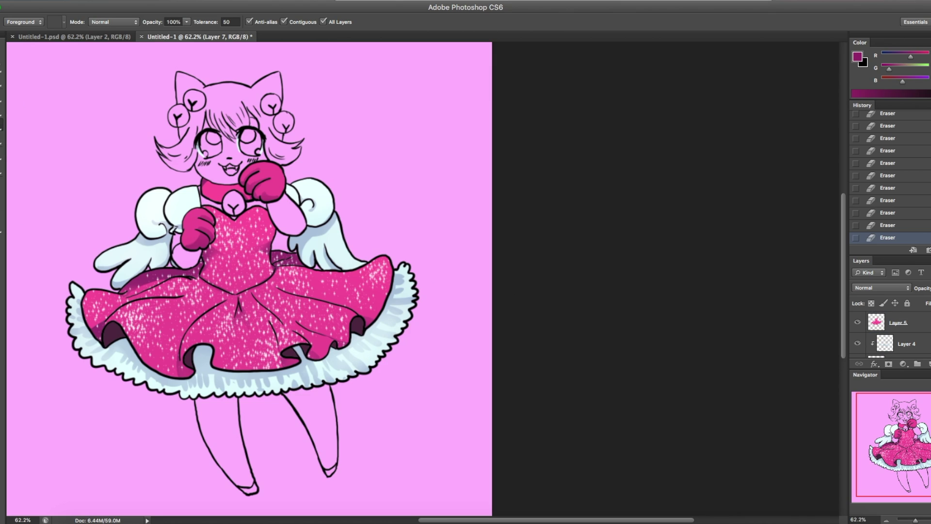
click(250, 488)
click(331, 470)
key(b)
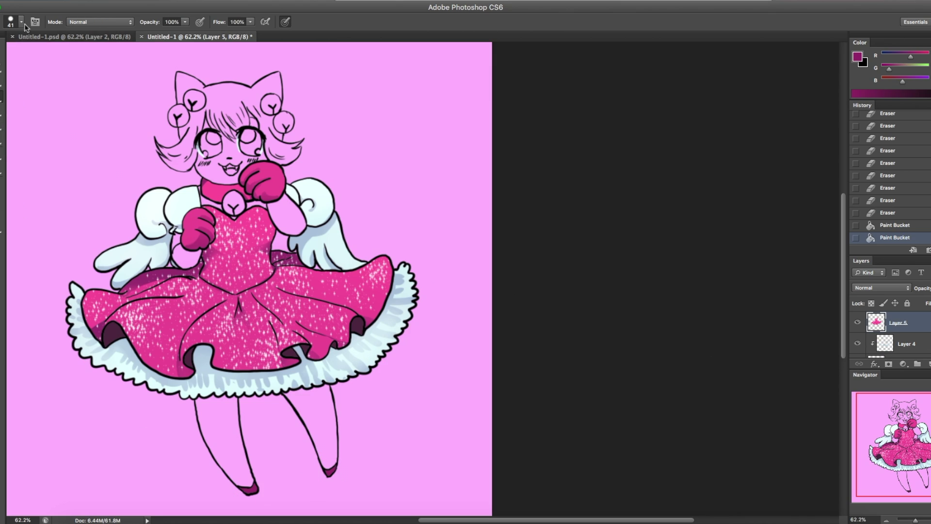
Step: Switch the Brush to the 32 px scattered sparkle preset and restore the standard screen view fitted to the window
click(21, 22)
click(8, 63)
key(Return)
key(f)
key(f)
click(486, 216)
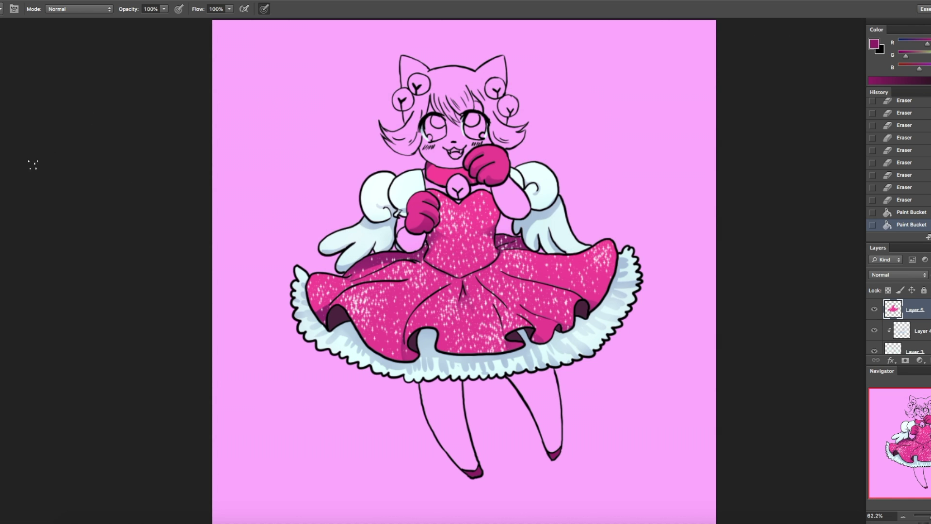
click(51, 1)
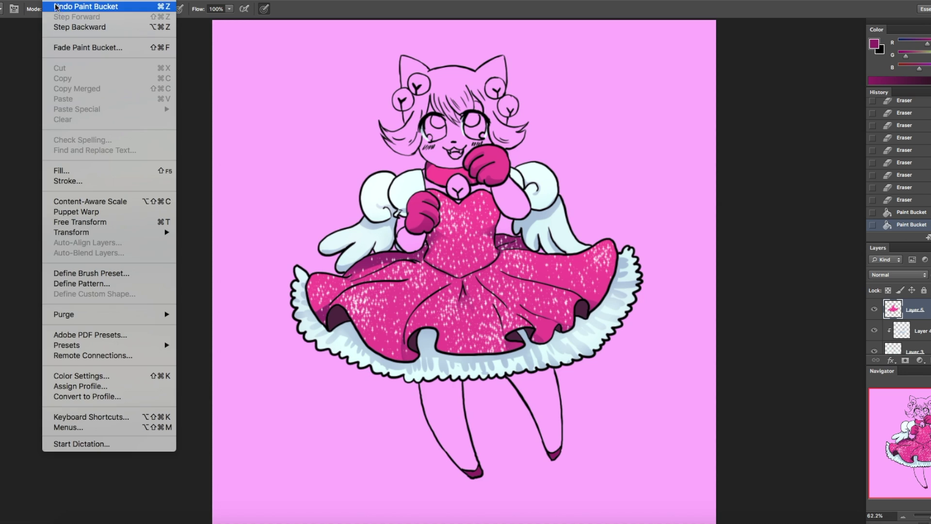
key(Escape)
click(248, 2)
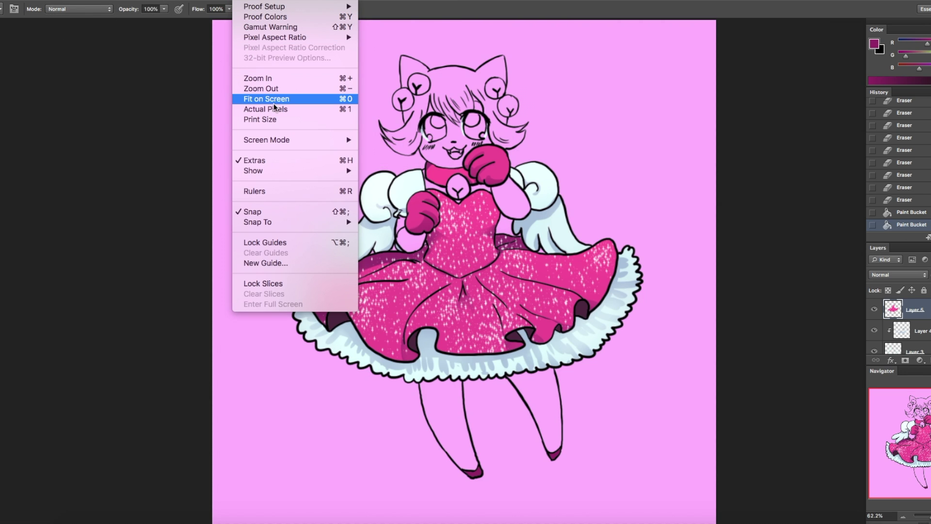
click(391, 141)
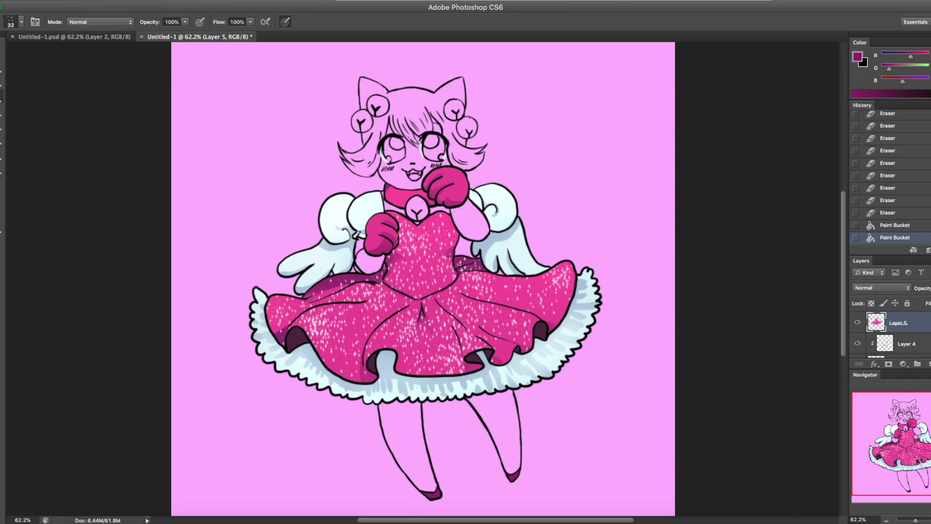
click(426, 498)
click(427, 498)
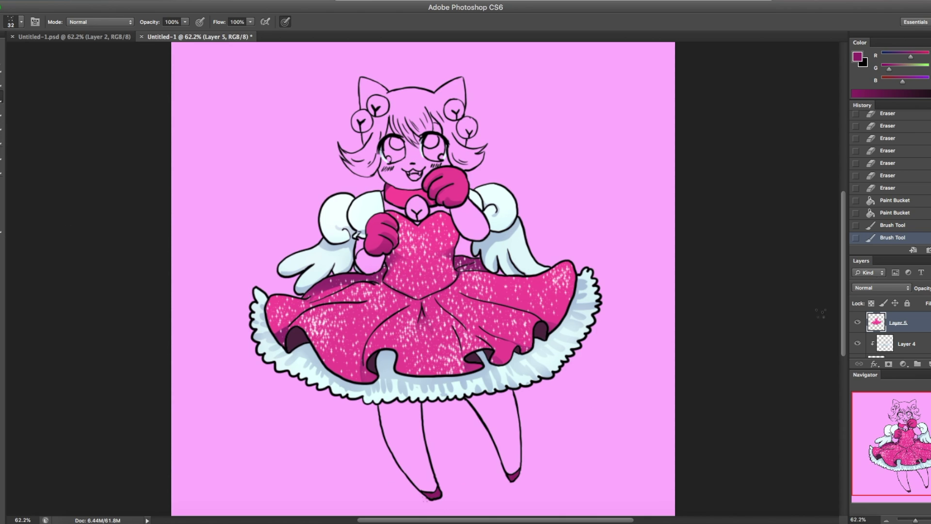
key(ctrl+alt+z)
key(ctrl+alt+z)
key(ctrl+alt+z)
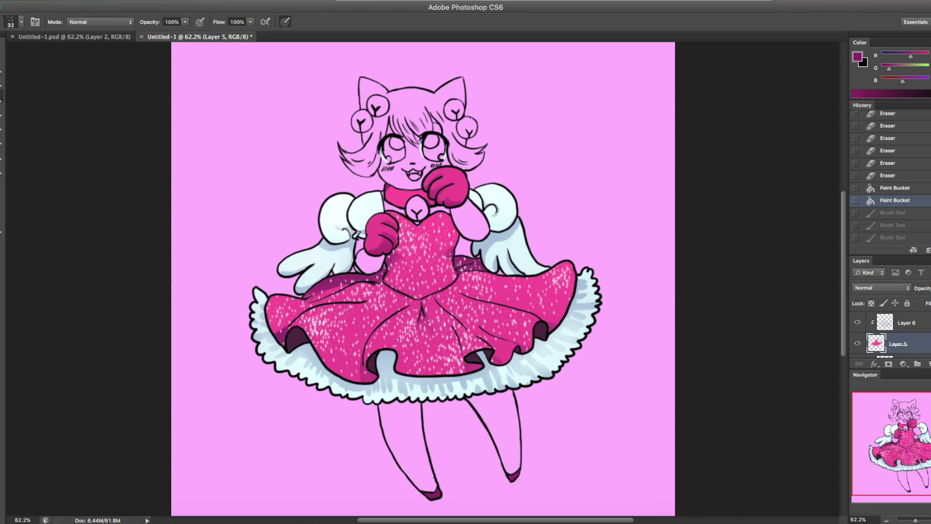
Step: Dab white sparkles over both shoes on the clipped Layer 8 with the 32 px sparkle brush
click(911, 343)
key(d)
key(x)
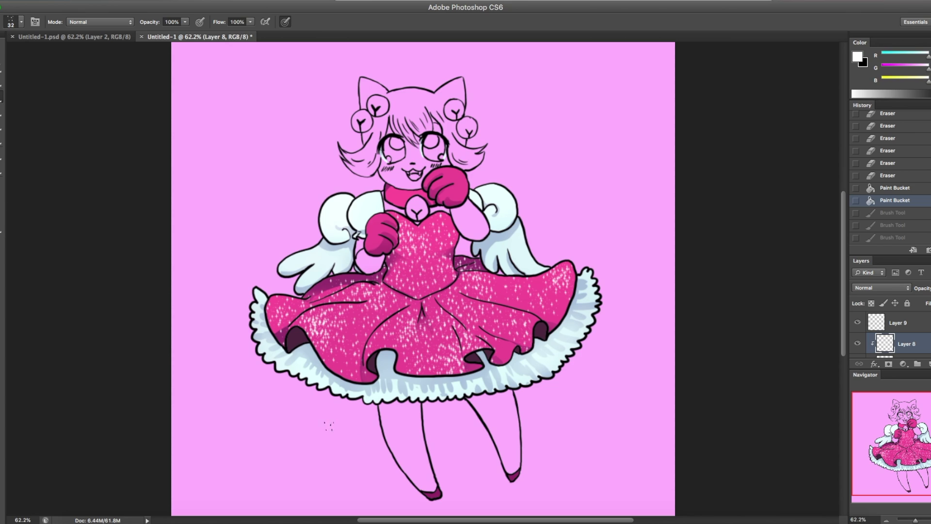
click(430, 493)
click(430, 494)
click(432, 493)
click(428, 496)
click(515, 476)
click(517, 475)
click(520, 474)
click(519, 475)
click(517, 477)
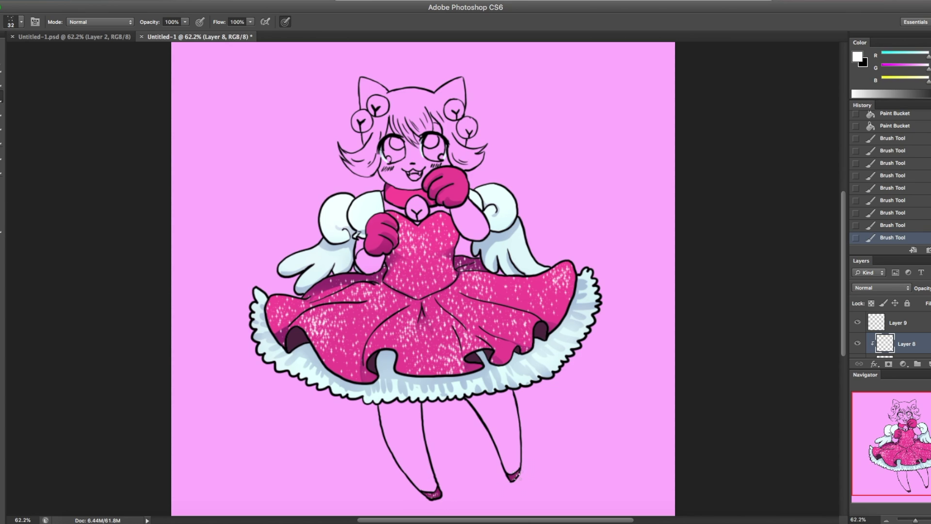
click(515, 478)
click(513, 479)
Step: Add Layer 10 above the sparkle layer and mix a muted reddish brown for the hair
click(927, 363)
click(894, 57)
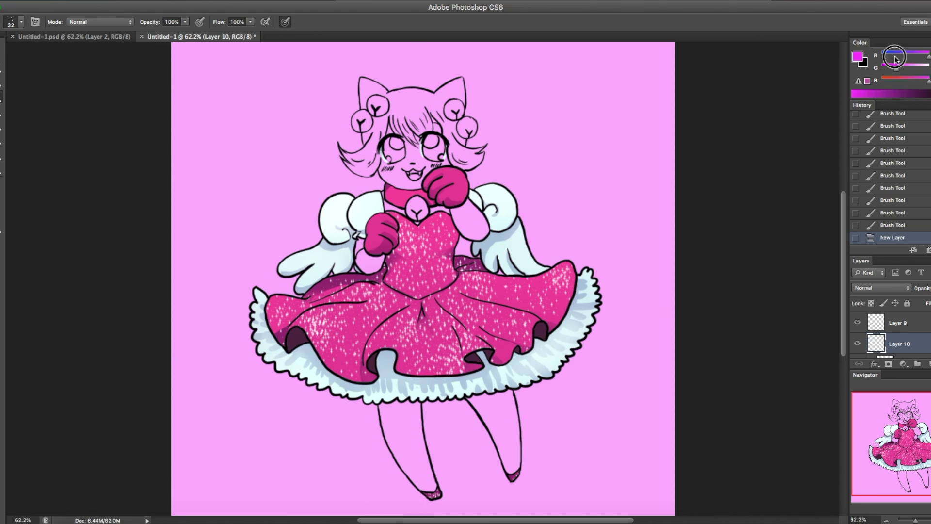
mouse_move(896, 68)
mouse_down()
mouse_move(906, 68)
mouse_move(900, 79)
mouse_up()
click(895, 69)
click(907, 52)
key(g)
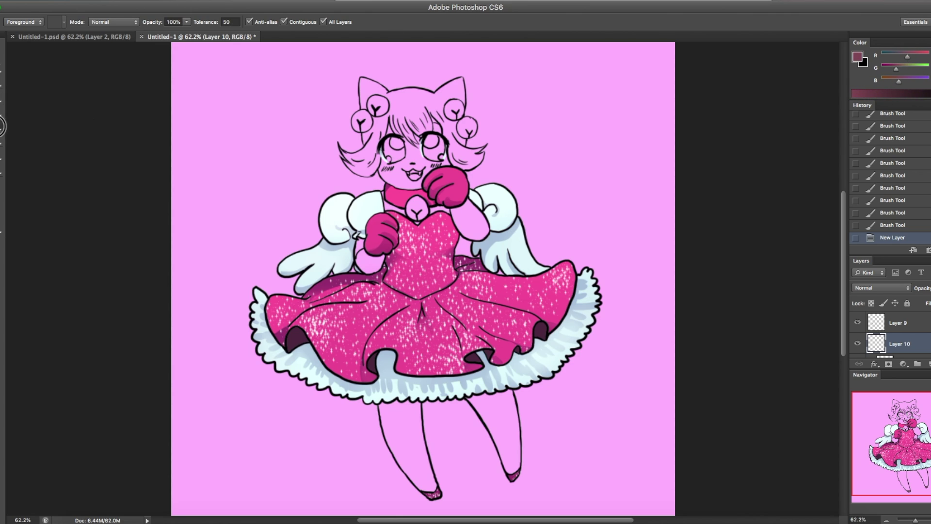
Step: Patch the hair outline with a 15 px hard round Brush and fill the hair and ears with reddish brown
click(404, 98)
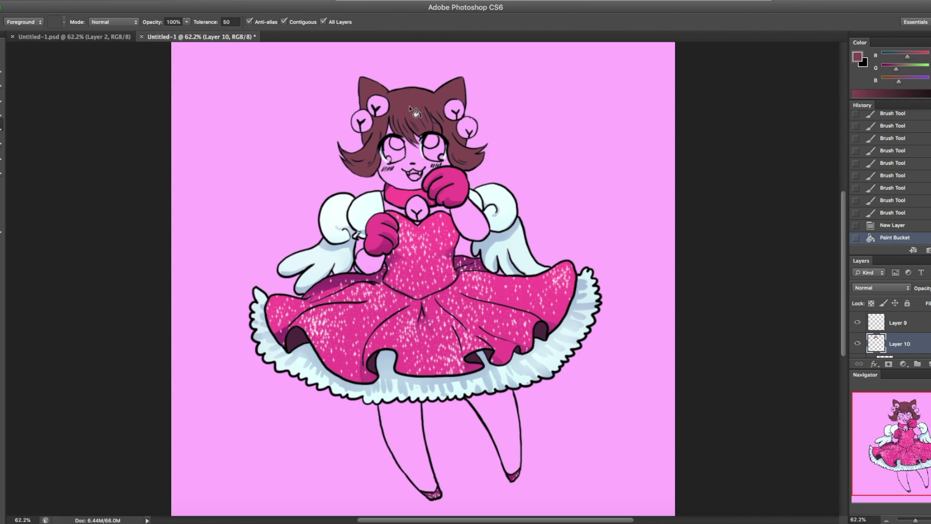
click(904, 231)
key(b)
right_click(97, 113)
drag(88, 157, 89, 102)
click(6, 103)
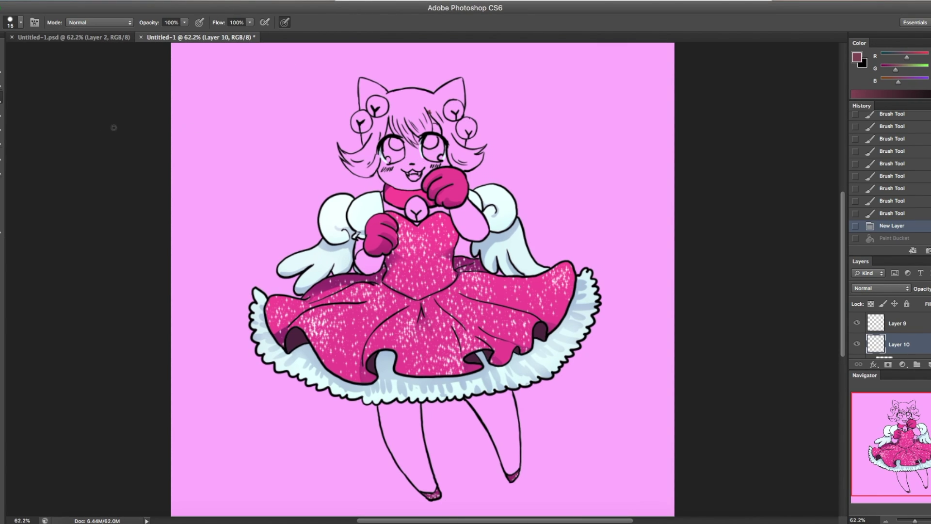
key(g)
click(406, 121)
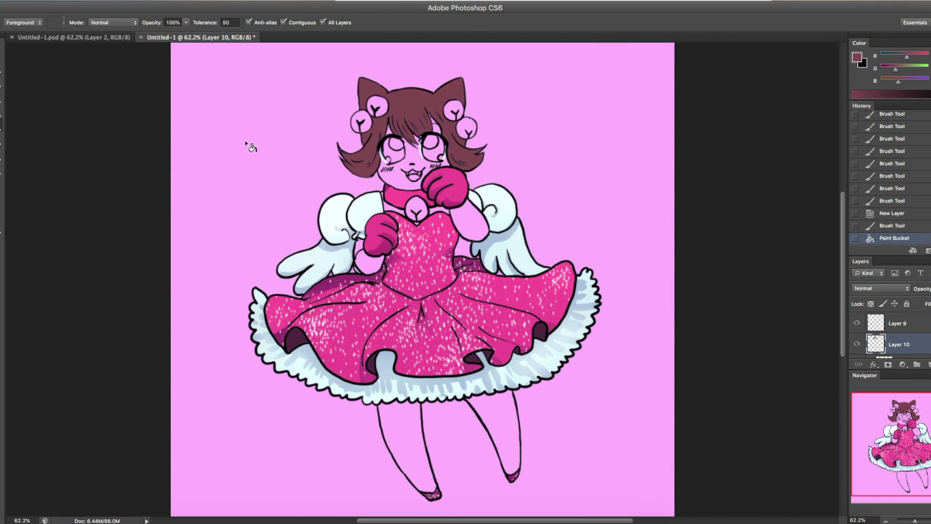
Step: Paint the unfilled hair tips and the gaps around the fringe and bobbles in the same brown
click(1, 105)
drag(349, 154, 337, 146)
mouse_move(339, 145)
mouse_down()
mouse_move(335, 154)
mouse_move(349, 158)
mouse_up()
drag(430, 109, 456, 112)
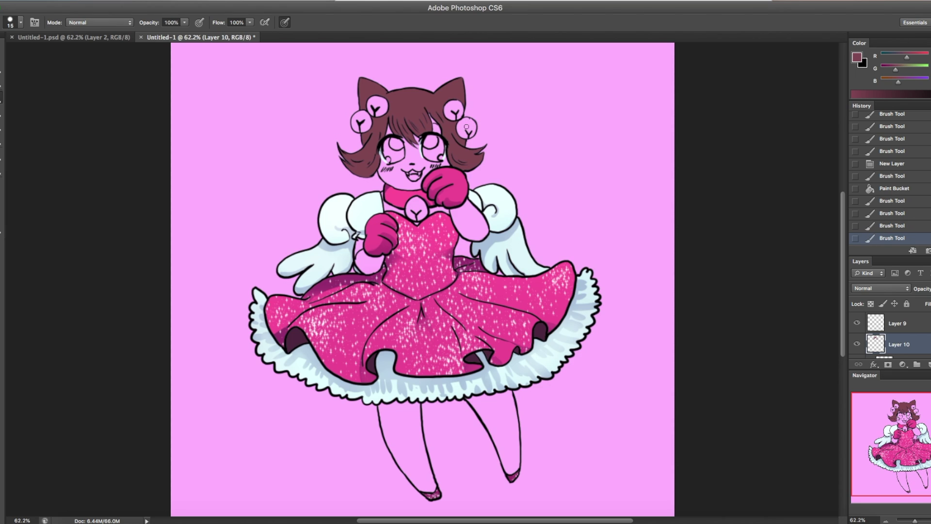
Step: Add Layer 11 as a clipping mask over the hair base and mix a brighter red
click(926, 364)
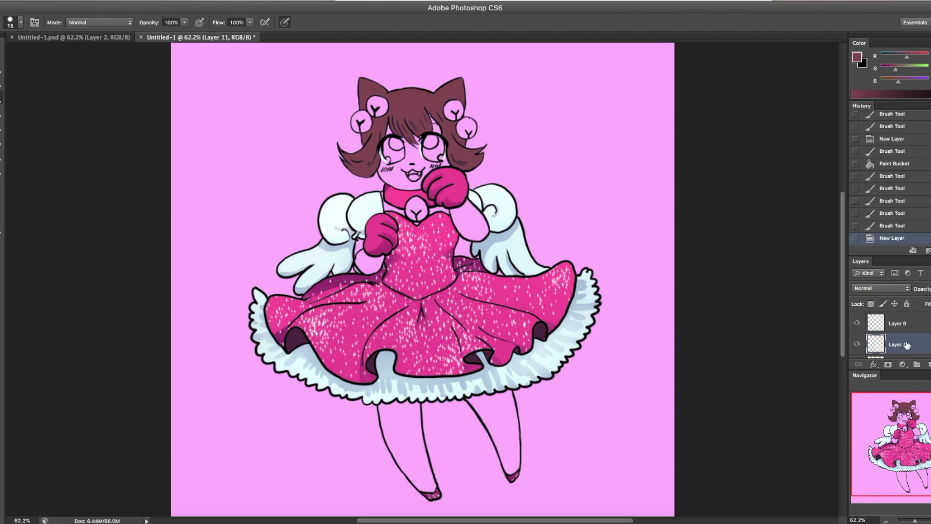
right_click(910, 344)
click(805, 270)
drag(907, 57, 918, 58)
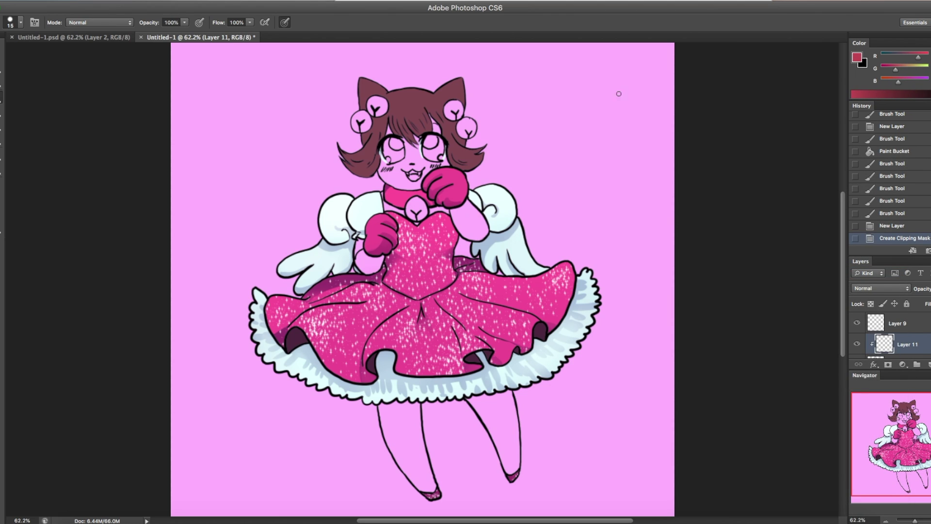
Step: Glaze the crown of the hair with red using a soft 289 px Brush at 22% opacity
click(20, 22)
drag(46, 40, 63, 40)
click(184, 22)
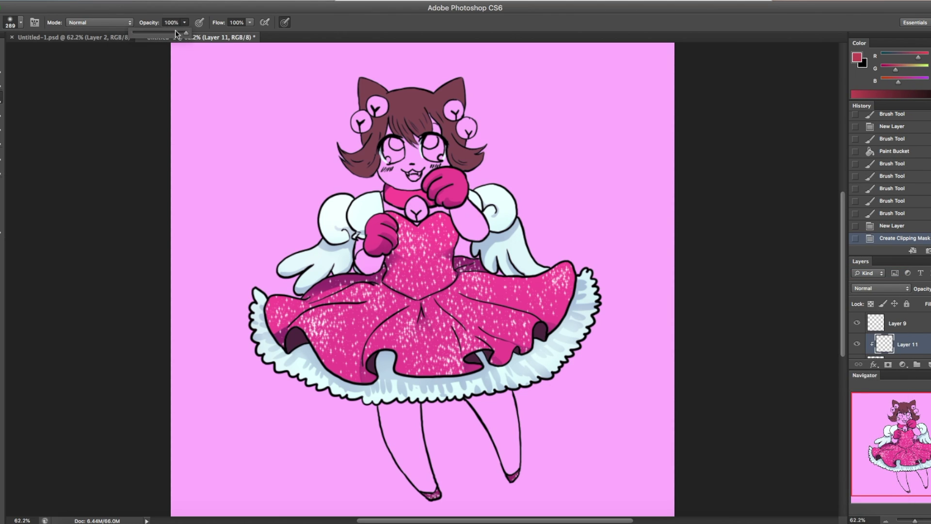
drag(187, 32, 145, 32)
mouse_move(423, 105)
mouse_down()
mouse_move(332, 77)
mouse_move(397, 90)
mouse_up()
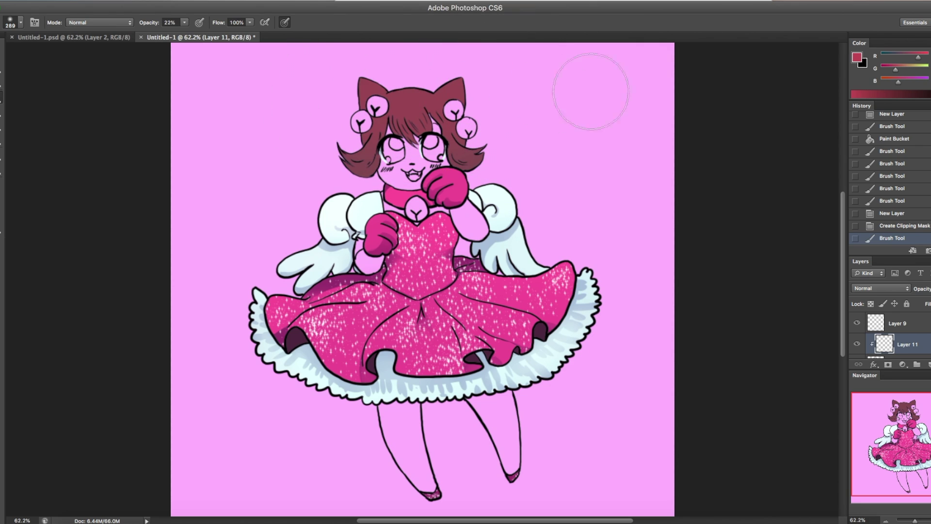
Step: Mix a very dark brown and add Layer 12 as a clipping mask over the hair
drag(905, 57, 889, 69)
drag(898, 81, 887, 82)
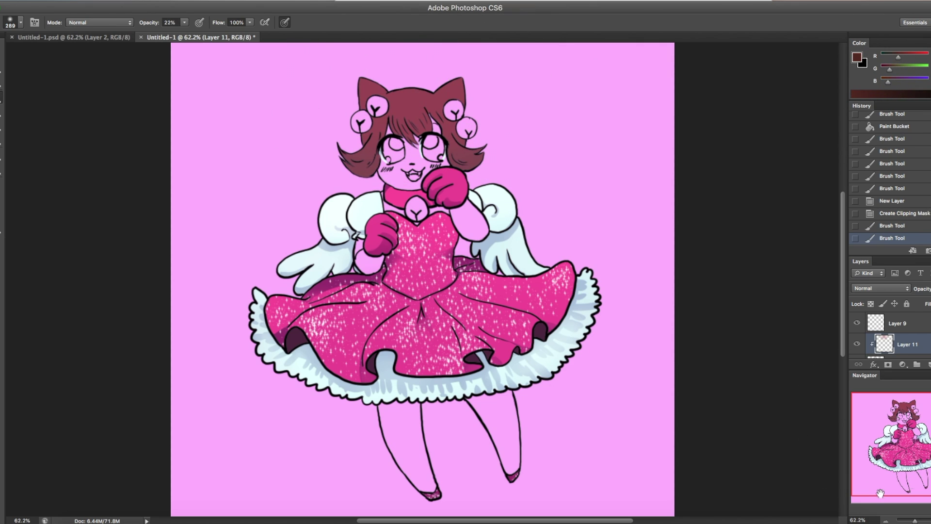
click(926, 364)
right_click(911, 345)
click(828, 270)
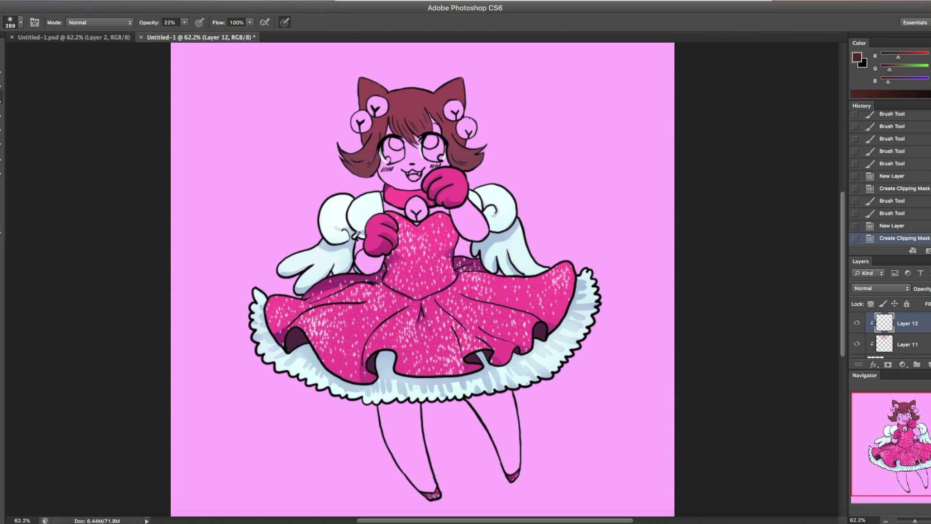
Step: Set a 23 px hard round Brush, deepen the dark brown, and lay the first shading on the fringe
click(21, 22)
drag(19, 53, 6, 58)
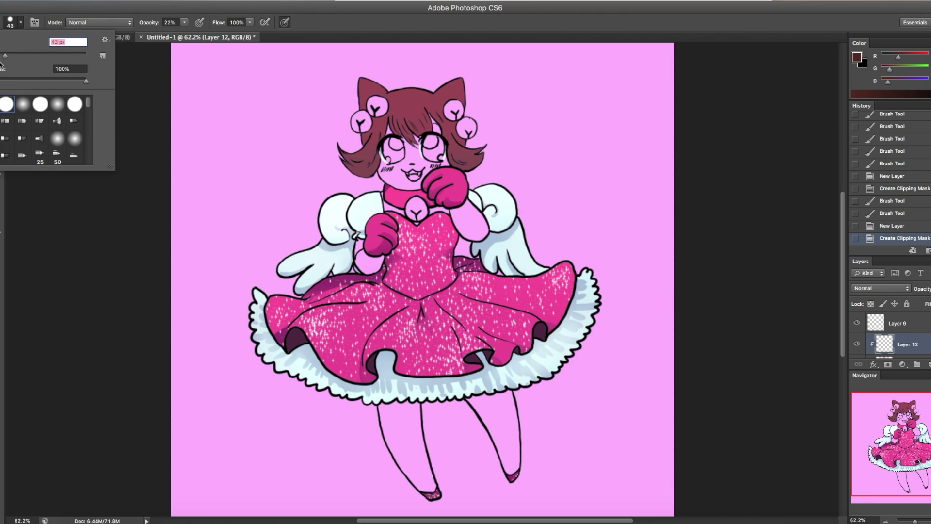
click(156, 148)
mouse_move(898, 57)
mouse_down()
mouse_move(892, 82)
mouse_move(893, 56)
mouse_up()
click(390, 116)
drag(891, 70, 888, 83)
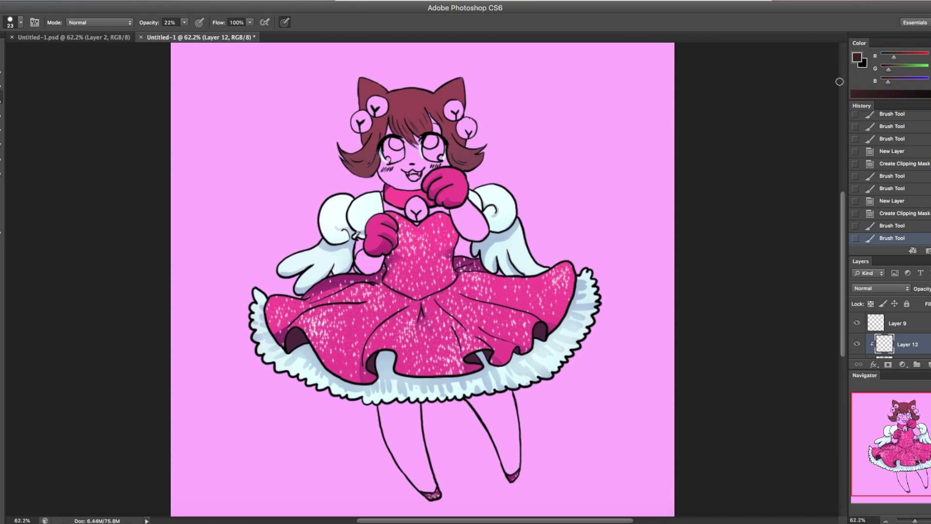
Step: Shade the fringe and side hair strands in dark brown with the Brush opacity raised to 48%
click(409, 141)
click(184, 23)
drag(185, 38, 199, 39)
click(412, 144)
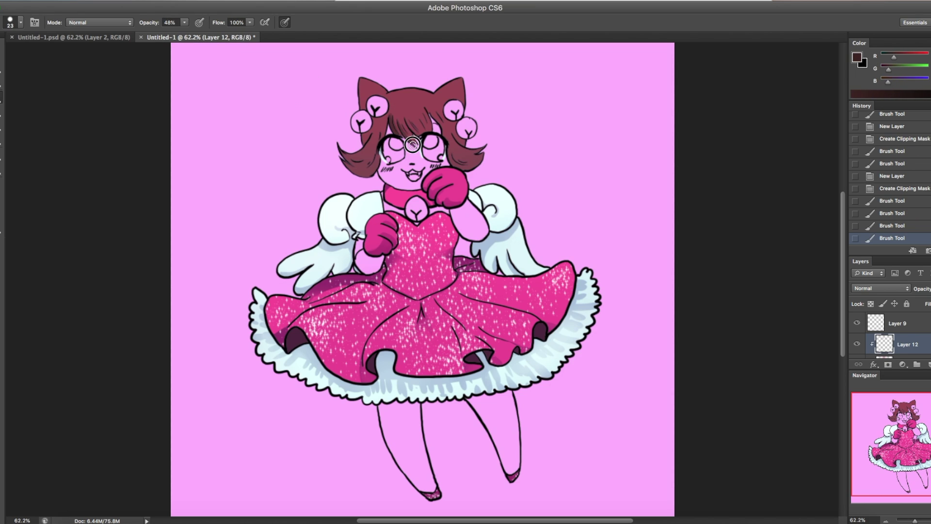
click(412, 144)
click(410, 143)
drag(427, 141, 420, 121)
mouse_move(422, 137)
mouse_down()
mouse_move(409, 116)
mouse_move(381, 112)
mouse_up()
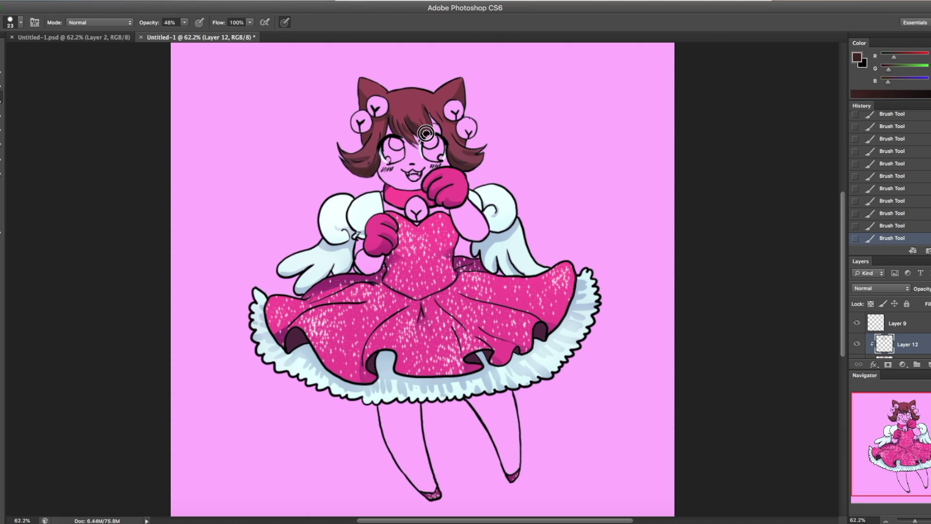
Step: Soften the hair shading with the Eraser and add dark brown strokes beneath the hair bobbles
key(e)
mouse_move(427, 121)
mouse_down()
mouse_move(403, 102)
mouse_move(380, 114)
mouse_up()
mouse_move(534, 157)
mouse_down()
mouse_move(473, 145)
mouse_move(469, 135)
mouse_up()
key(b)
drag(361, 128, 359, 139)
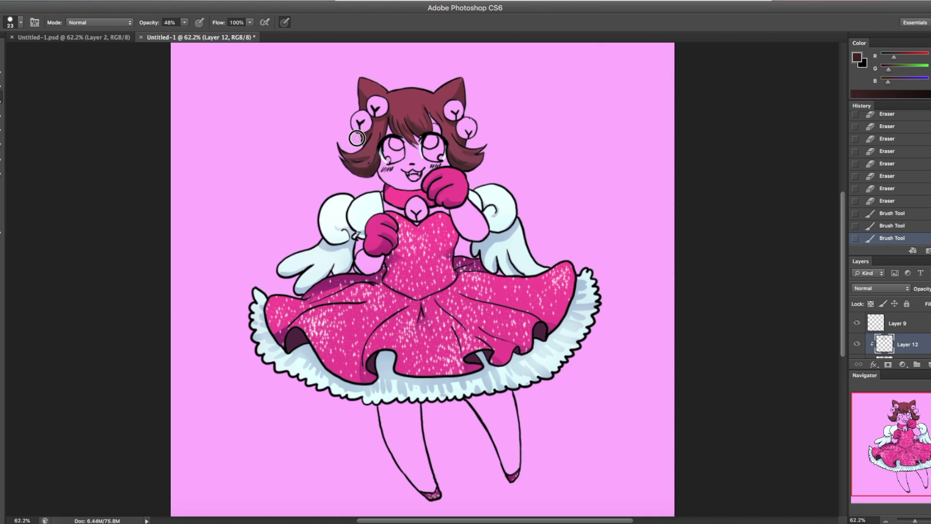
Step: Add Layer 13 as a clipping mask over the hair and mix a golden yellow
click(917, 365)
right_click(906, 344)
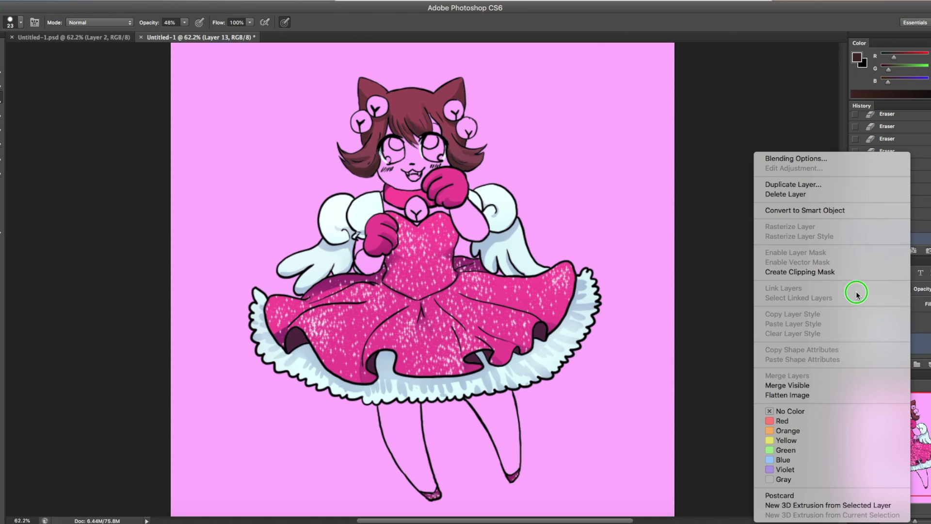
click(861, 273)
drag(894, 57, 928, 57)
drag(888, 69, 916, 69)
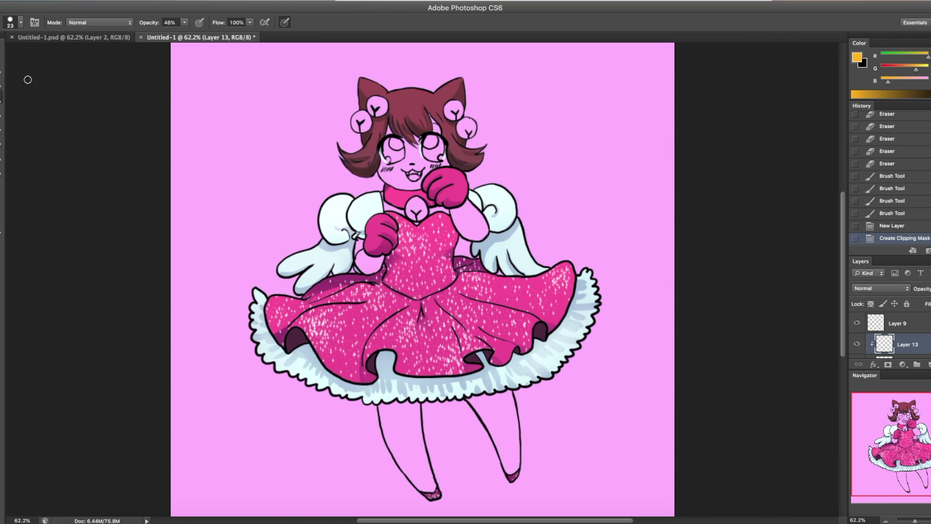
Step: Paint golden highlight strokes across the fringe and side hair with a 14 px Brush at 100% opacity
click(185, 22)
drag(187, 34, 216, 34)
click(21, 22)
text(14)
key(Return)
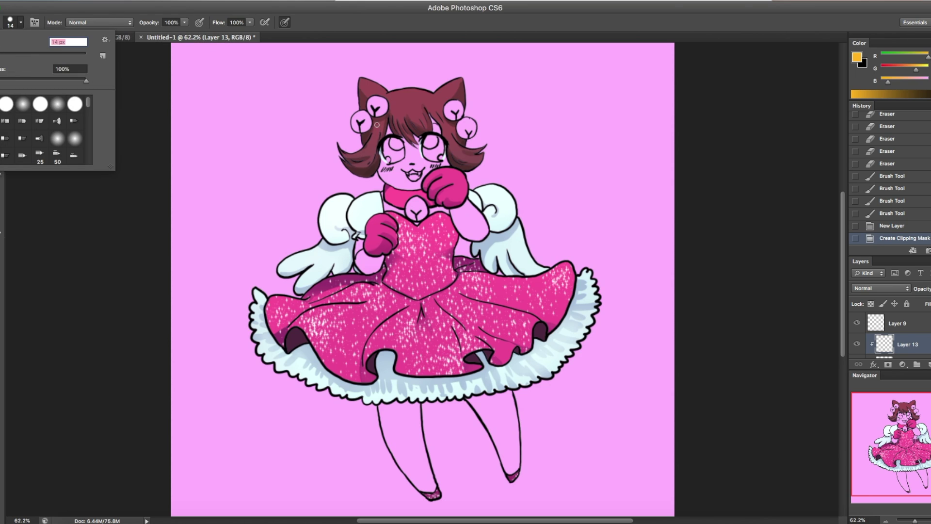
drag(377, 124, 458, 120)
Step: Add pale cream highlights over the golden strokes in the hair and step back the last few strokes
drag(925, 80, 917, 80)
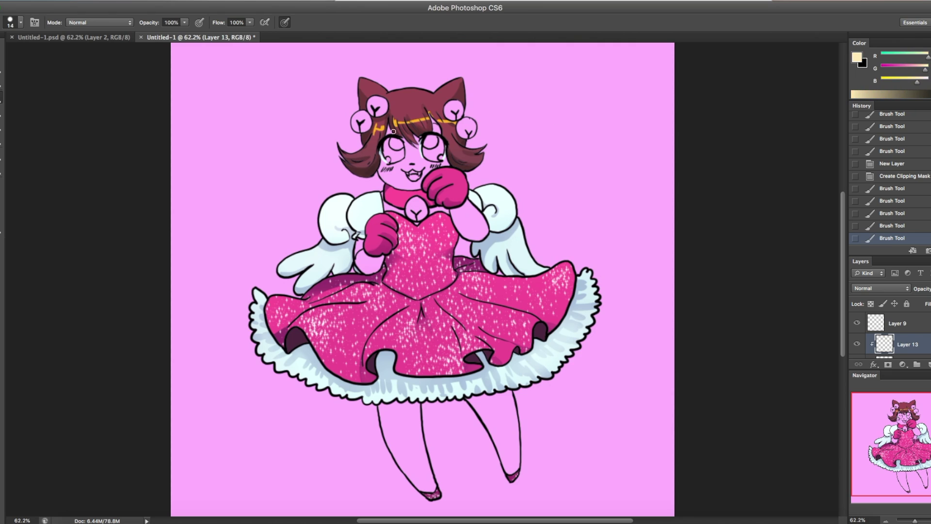
drag(375, 130, 382, 125)
drag(392, 125, 413, 126)
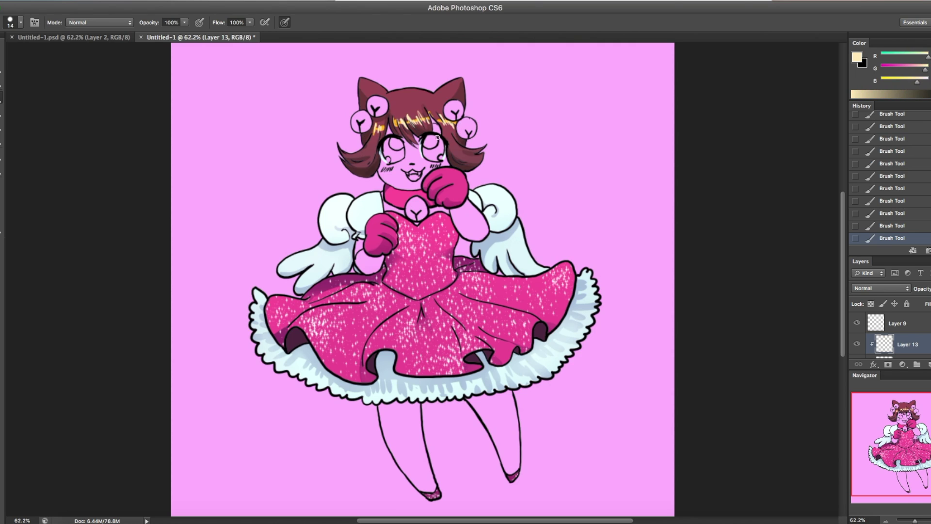
click(902, 226)
click(899, 188)
click(899, 200)
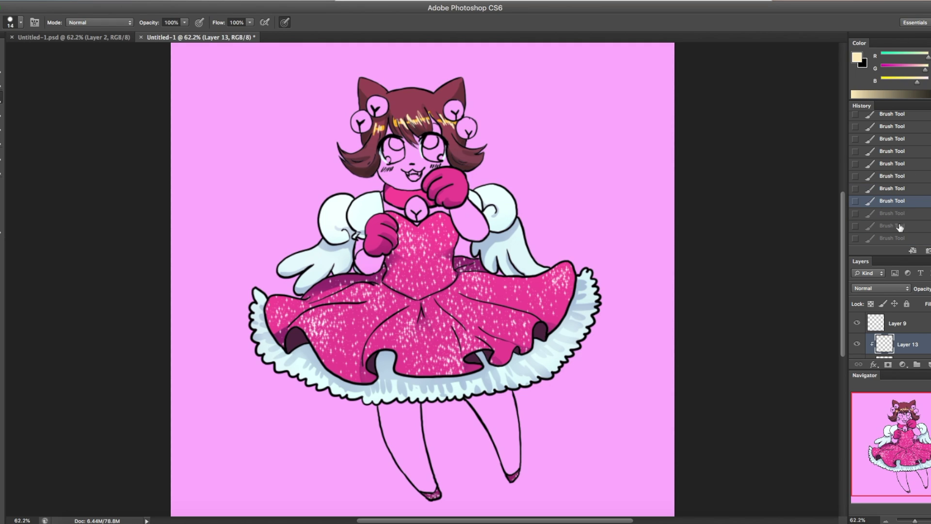
Step: Paint a wide cream band across the fringe on the new clipped Layer 14 with an 81 px Brush
click(927, 364)
right_click(908, 345)
click(825, 270)
click(21, 23)
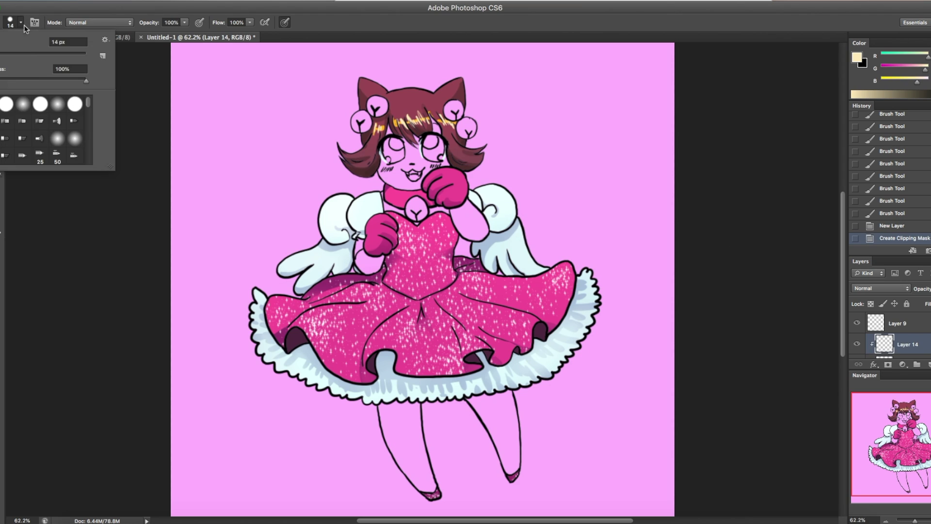
drag(10, 53, 25, 53)
mouse_move(376, 126)
mouse_down()
mouse_move(460, 117)
mouse_move(463, 127)
mouse_up()
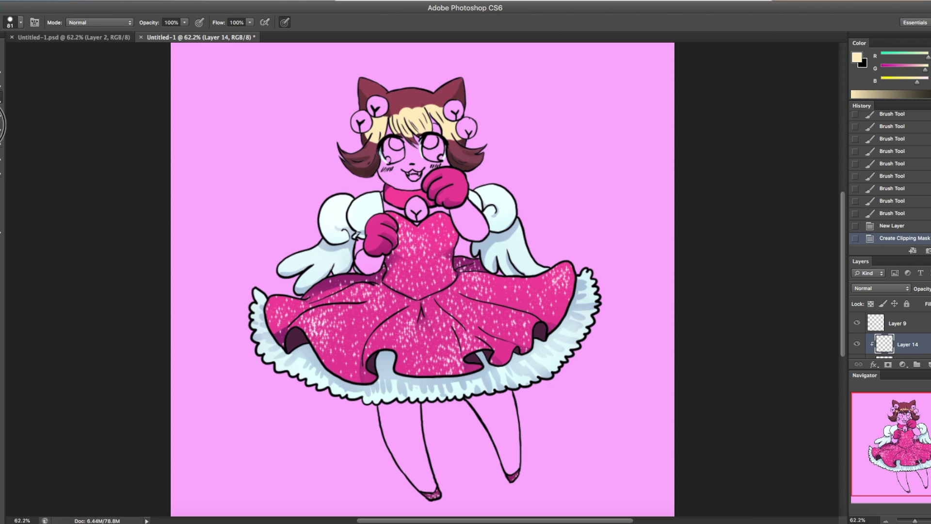
Step: Fade the upper edge of the cream hair band with a soft 104 px Eraser at 14% opacity
key(e)
drag(388, 112, 427, 92)
drag(412, 96, 451, 87)
drag(368, 107, 437, 82)
drag(422, 87, 461, 77)
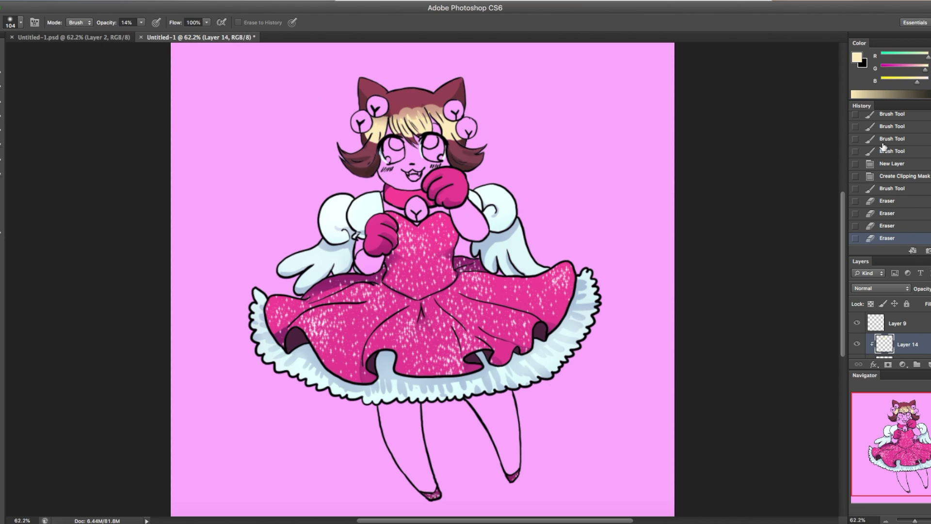
Step: Fade the cream hair band further with a 92 px Eraser at 33% opacity, keeping it soft across the fringe
click(21, 23)
drag(28, 53, 26, 53)
key(Return)
key(3)
key(3)
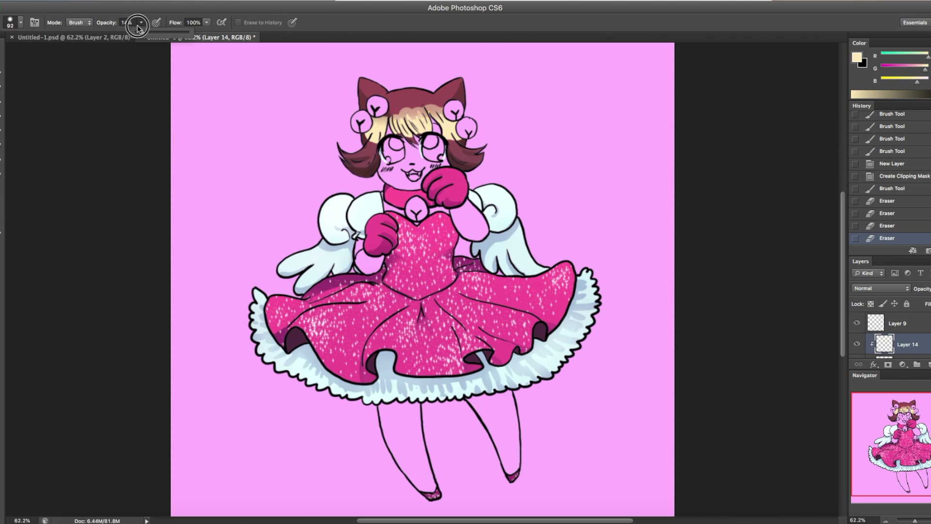
mouse_move(405, 101)
mouse_down()
mouse_move(409, 93)
mouse_move(388, 141)
mouse_move(367, 148)
mouse_move(446, 146)
mouse_move(451, 101)
mouse_move(444, 95)
mouse_move(402, 145)
mouse_up()
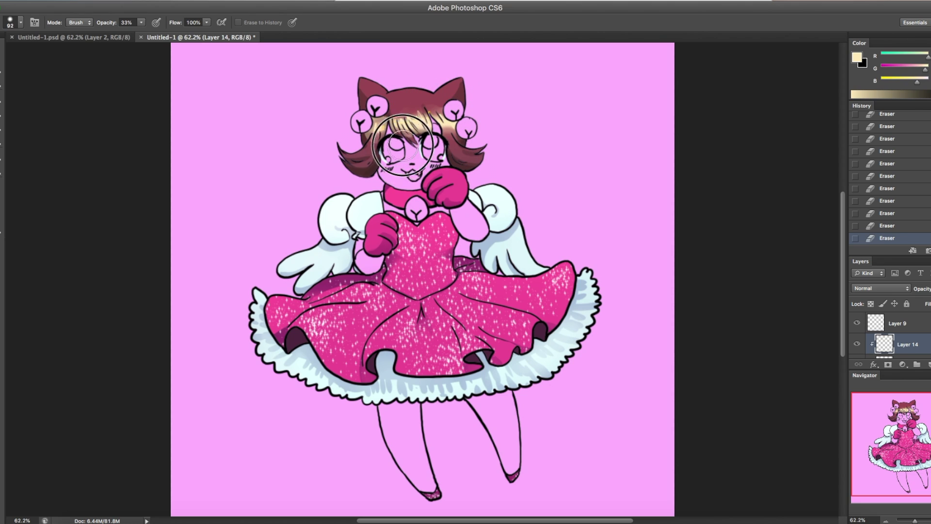
Step: Set the blending mode of Layer 14, the cream hair band, to Soft Light
click(879, 288)
click(871, 349)
click(879, 288)
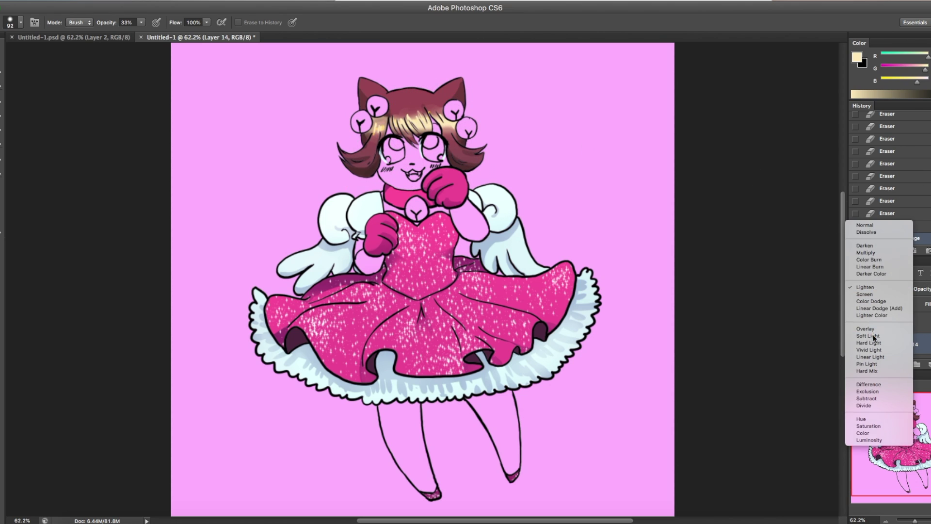
click(870, 337)
click(882, 289)
click(883, 289)
Step: Set the blending mode of Layer 13, holding the hair highlight strokes, to Overlay
scroll(898, 340, down, 1)
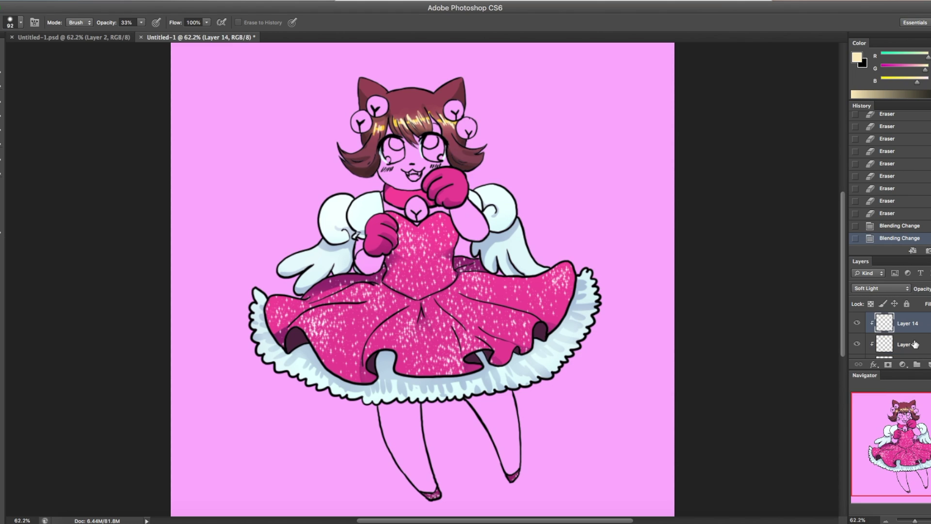
click(861, 346)
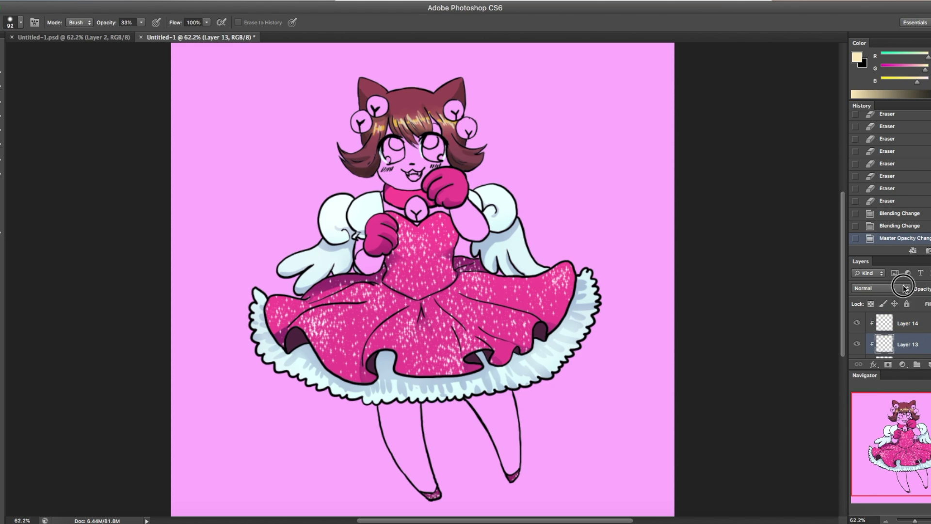
click(878, 288)
click(866, 392)
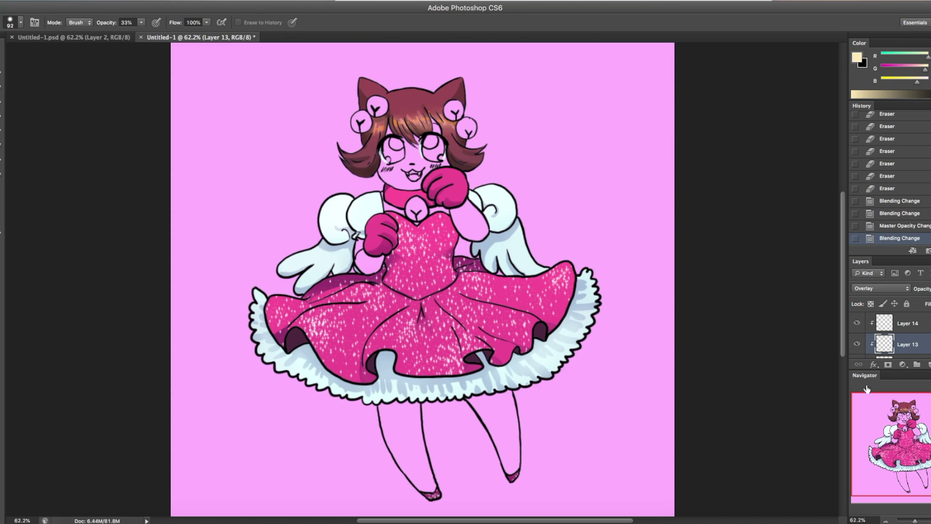
Step: Add a new layer above Layer 9 and fill the face, raised arm and upper chest with a peach skin colour
click(916, 364)
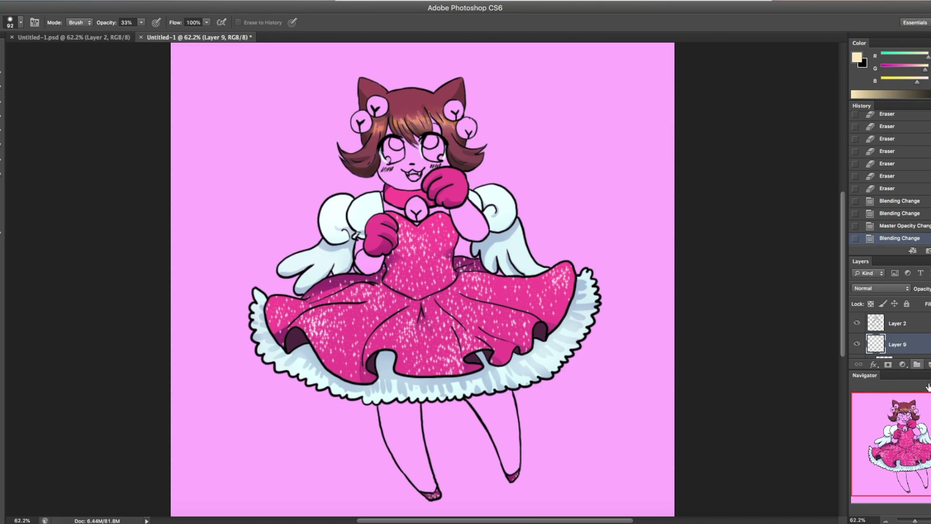
click(920, 71)
key(g)
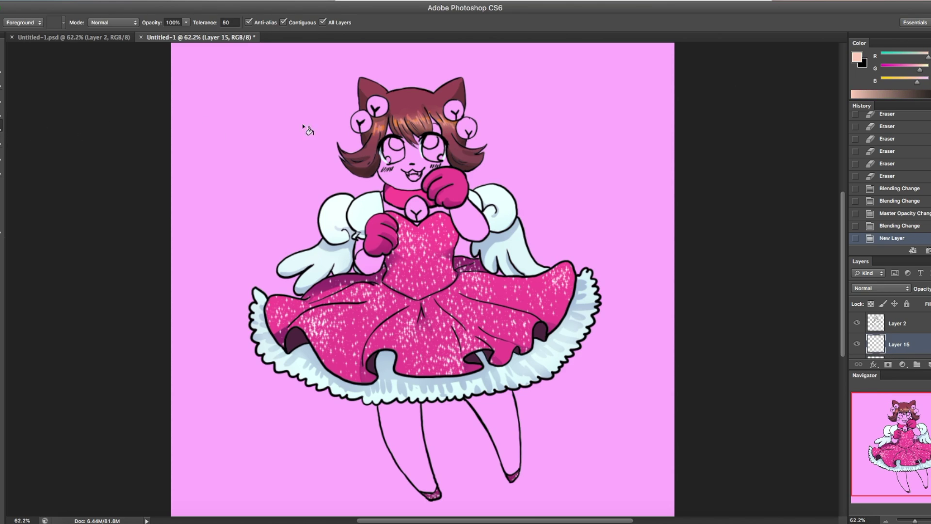
click(421, 166)
click(469, 224)
click(431, 212)
click(413, 222)
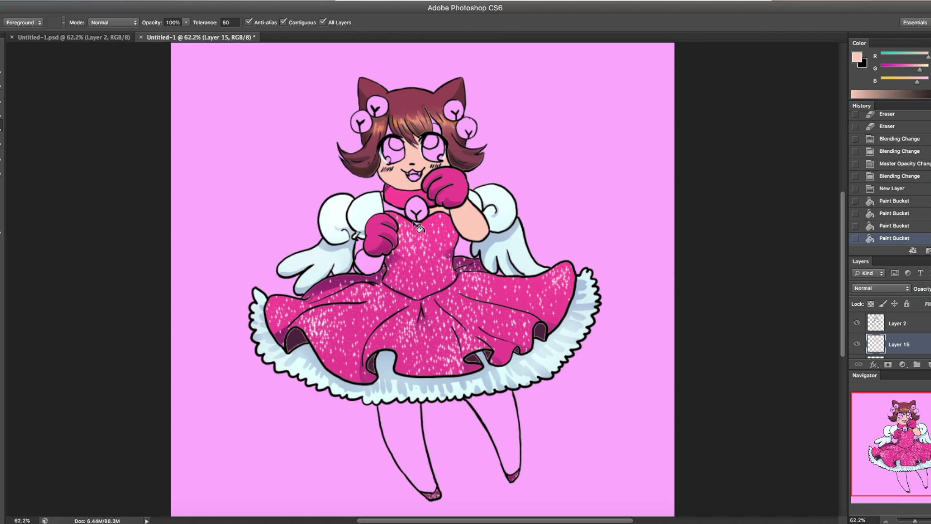
click(395, 211)
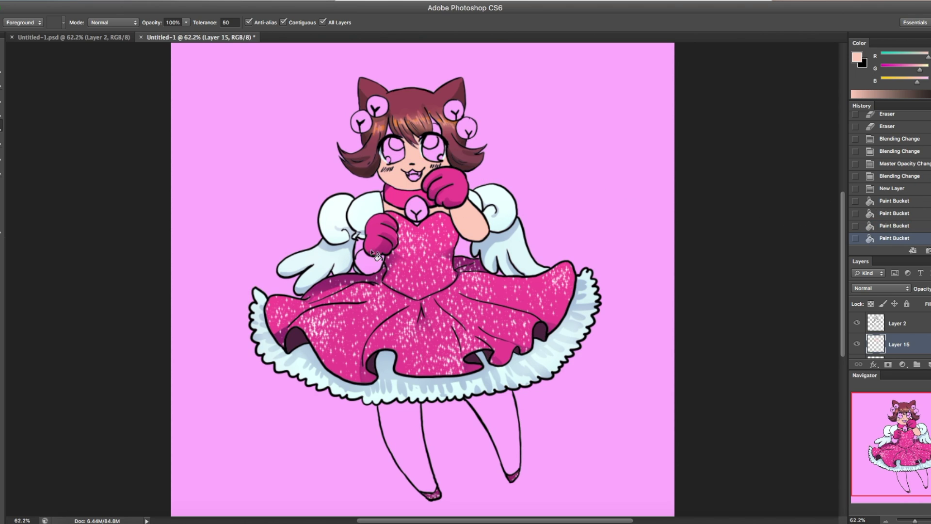
Step: Fill the lowered arm, both legs and the small skin gaps between the fringe and eyes with peach
click(367, 258)
click(400, 432)
click(503, 416)
click(442, 130)
click(391, 134)
Step: Paint over the unfilled skin gaps between the fringe and the eye with a 13 px Brush at 100% opacity
key(z)
drag(434, 152, 461, 160)
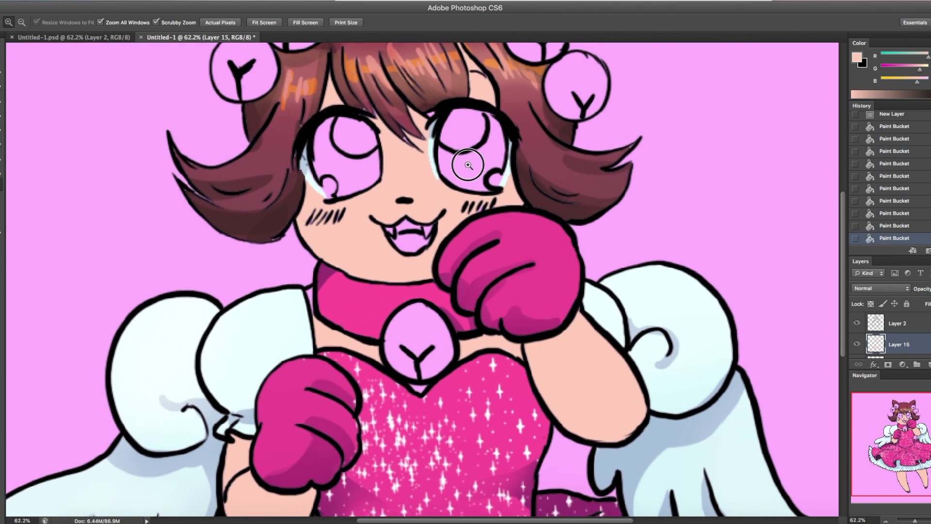
drag(844, 240, 841, 202)
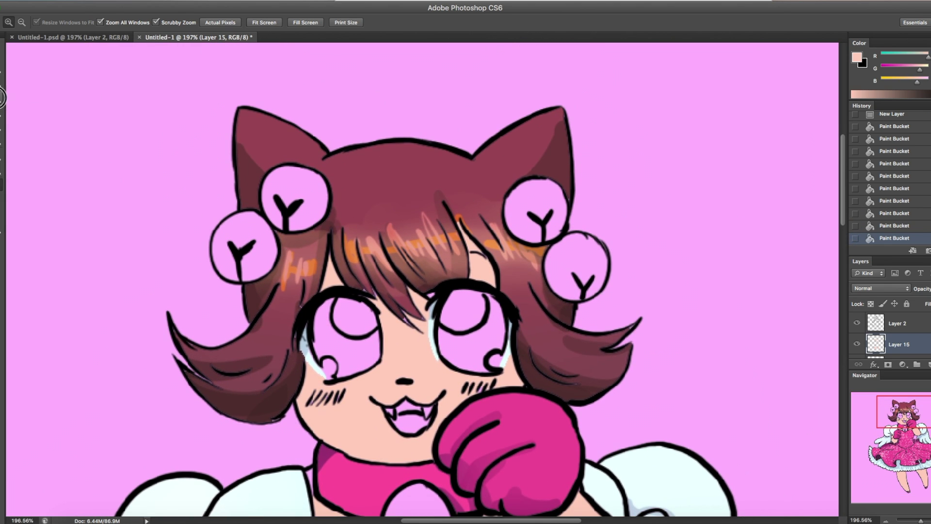
key(b)
click(21, 22)
click(376, 297)
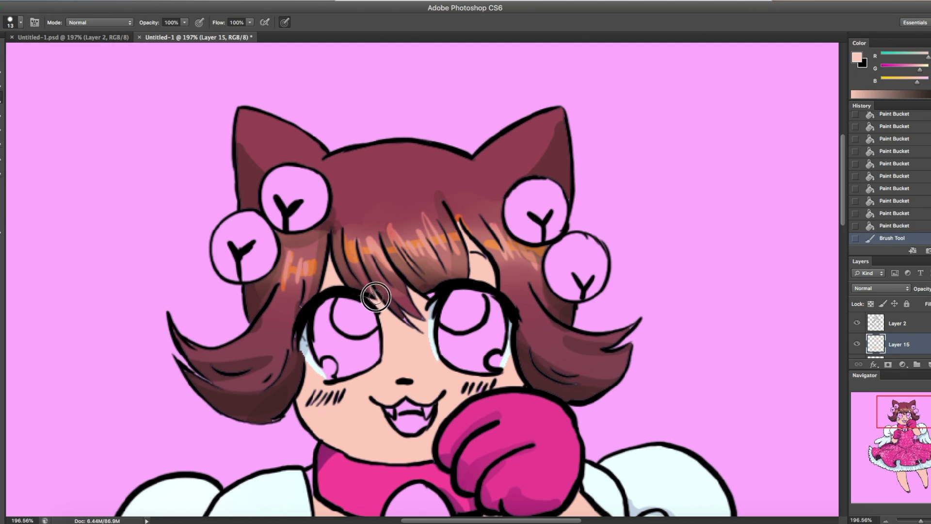
drag(376, 297, 366, 288)
drag(363, 290, 378, 303)
drag(375, 301, 383, 311)
Step: Paint peach into the gaps around both cheeks' blush lines and along the neck beside the puffed sleeve
drag(484, 381, 466, 398)
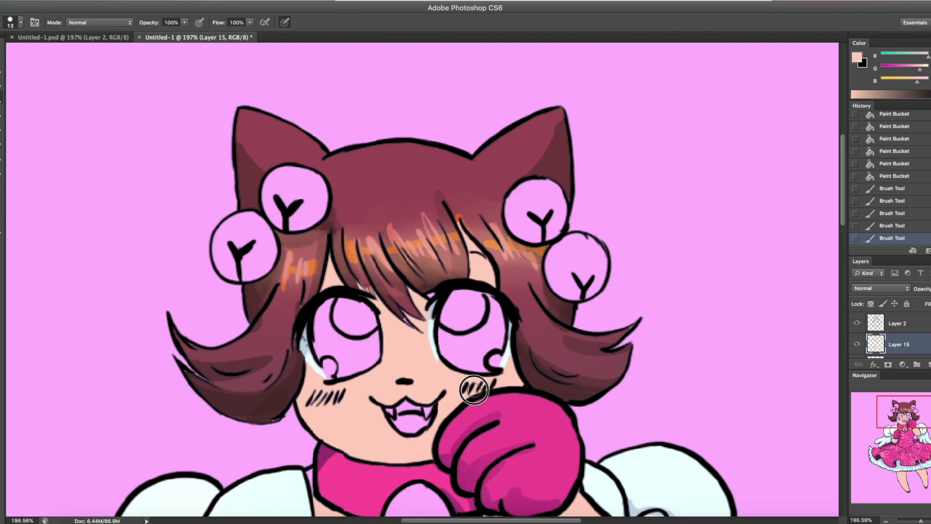
drag(303, 412, 322, 395)
drag(843, 216, 844, 277)
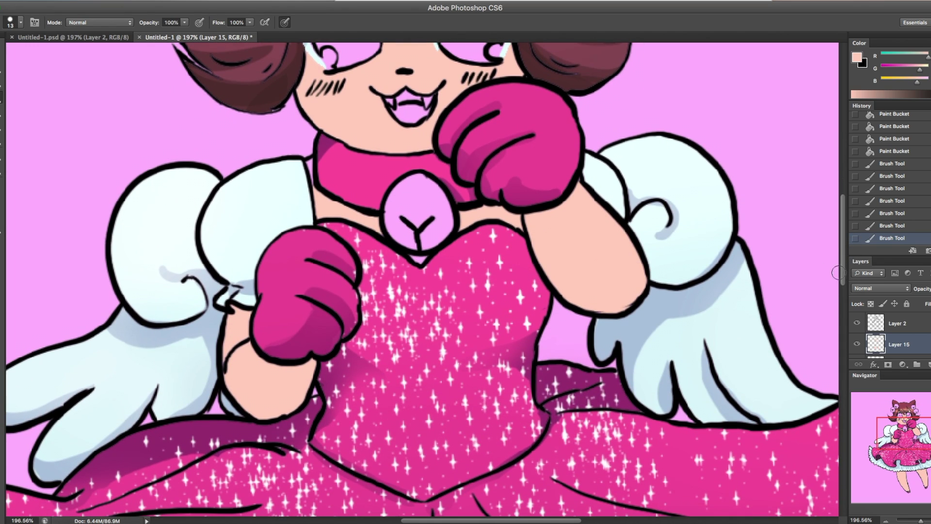
drag(312, 170, 311, 174)
Step: Set the Eraser's opacity to 100% for cleaning up the face
drag(843, 243, 843, 195)
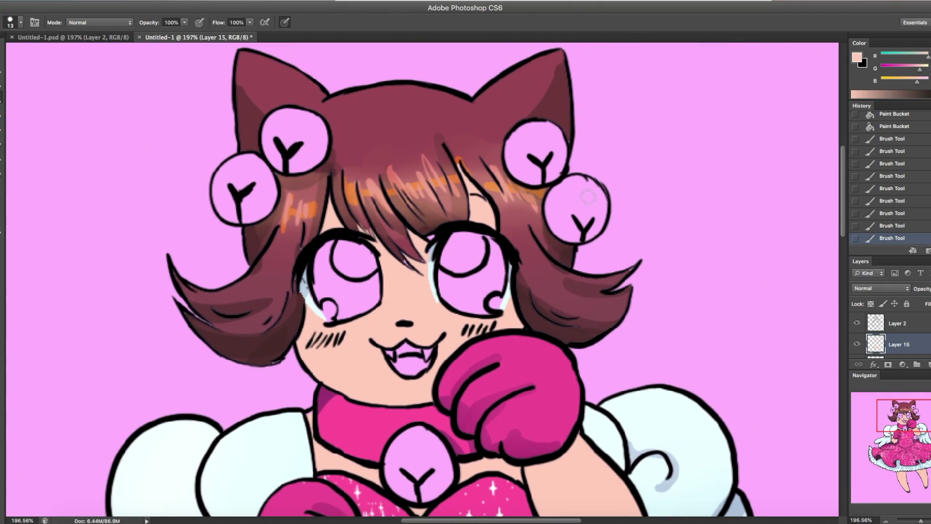
key(e)
click(21, 22)
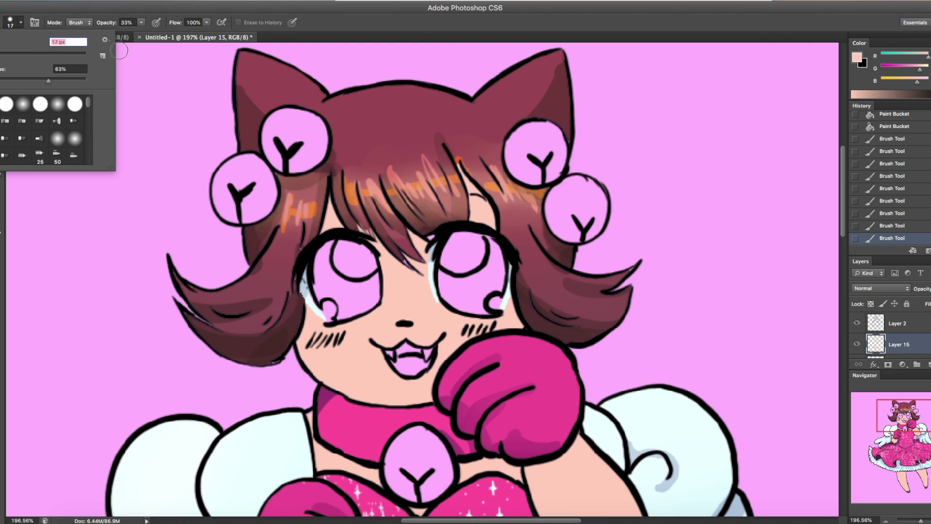
key(Tab)
click(141, 22)
drag(142, 38, 207, 56)
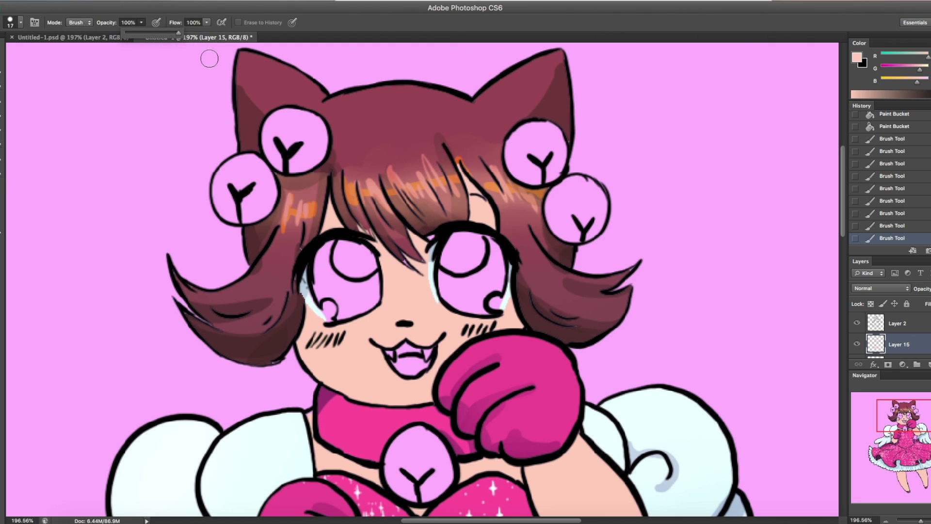
Step: Try erasing skin colour around the central fringe tip with a 20 px Eraser, then step back the stroke
click(20, 23)
click(403, 262)
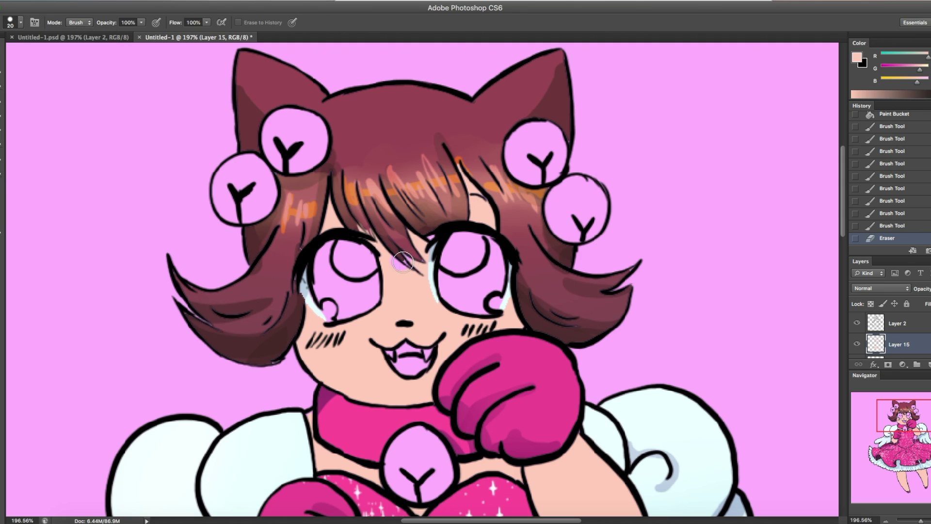
click(892, 226)
Step: On Layer 10, sample the reddish-brown hair colour and paint the gaps at the fringe tips with a 12 px Brush
key(alt+bracketleft)
key(alt+bracketleft)
key(alt+bracketleft)
key(alt+bracketleft)
key(alt+bracketleft)
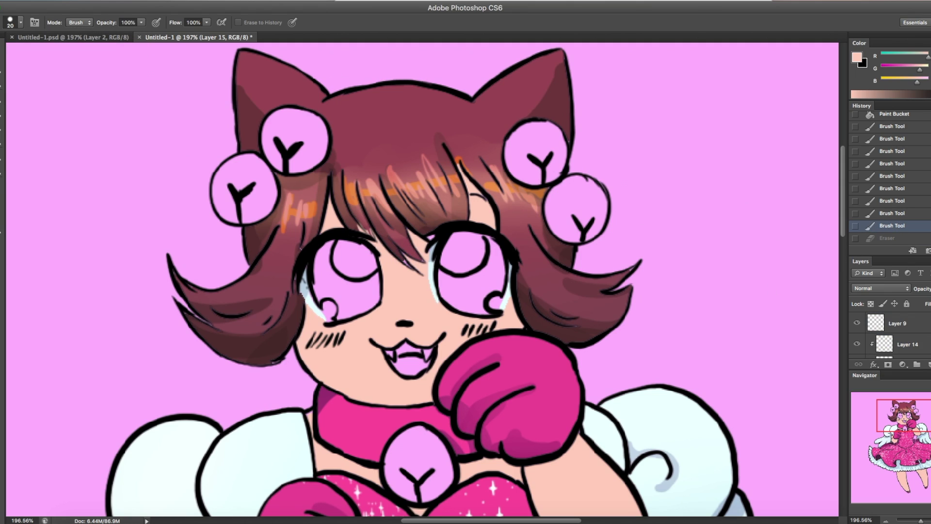
key(b)
click(21, 22)
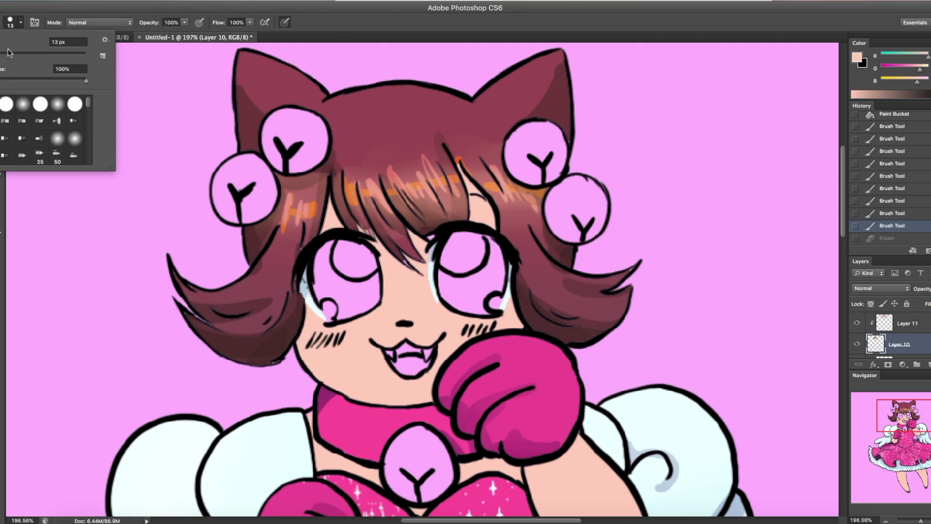
key(i)
click(263, 290)
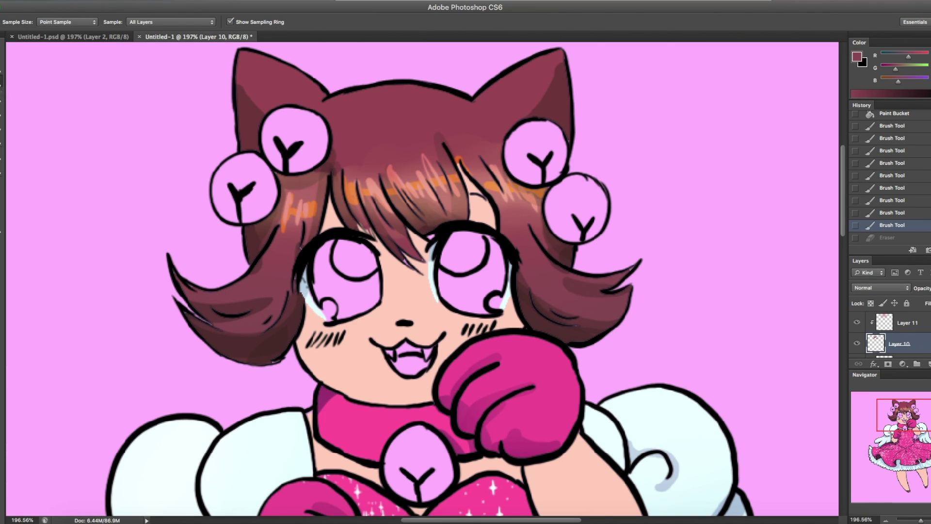
key(b)
drag(426, 230, 429, 243)
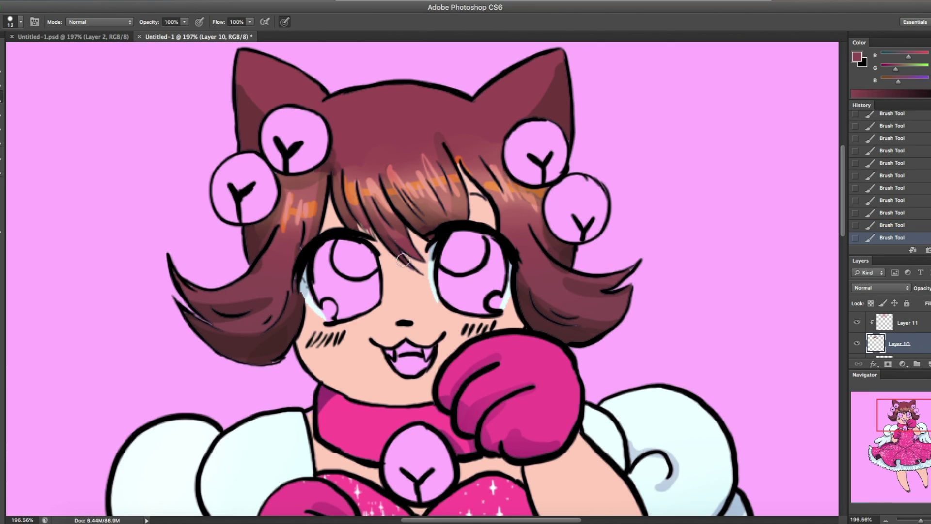
key(alt+bracketright)
scroll(873, 339, up, 2)
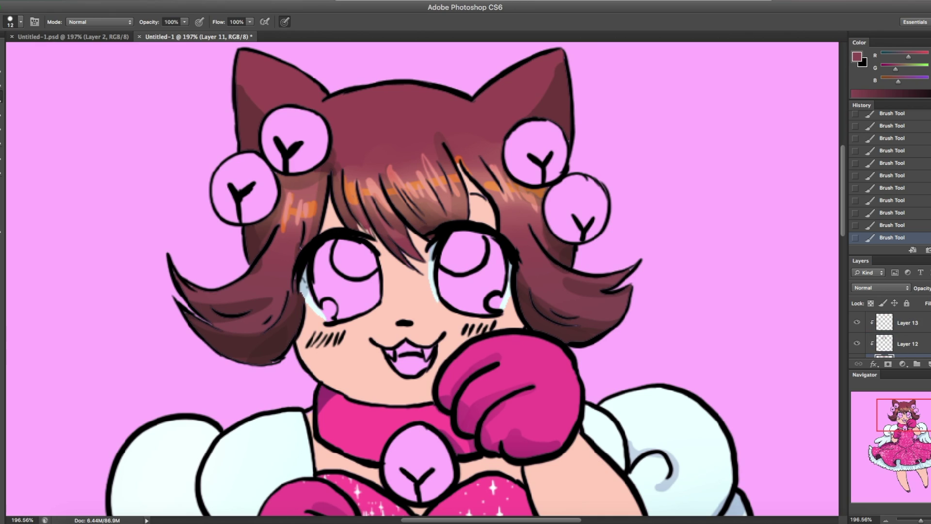
key(alt+bracketleft)
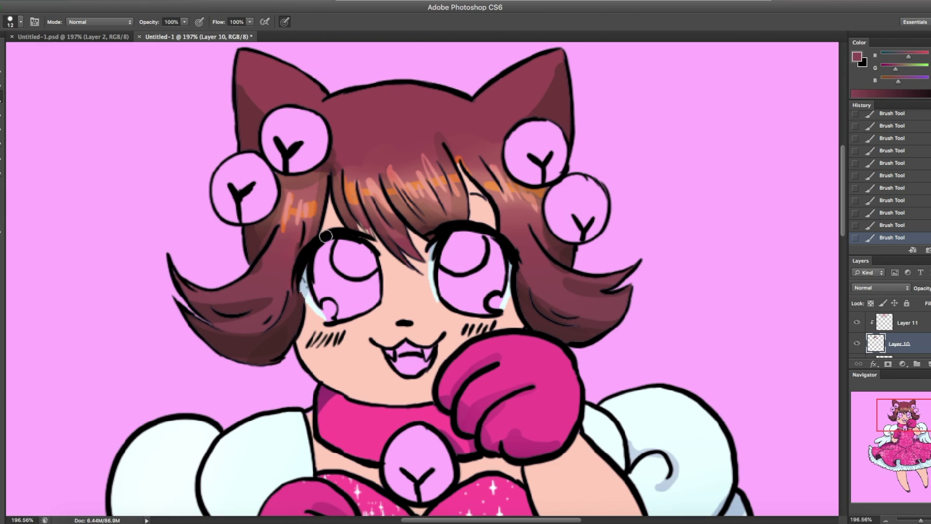
Step: On Layer 15, erase stray skin colour from the fringe and side hair beside the eye with an 8 px Eraser
key(alt+bracketleft)
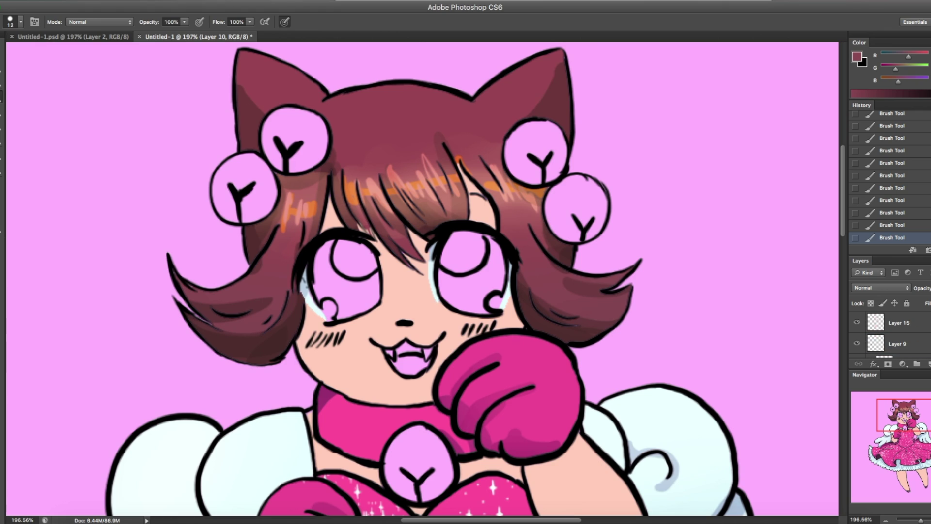
key(e)
click(21, 22)
key(bracketleft)
key(bracketleft)
key(bracketleft)
key(bracketleft)
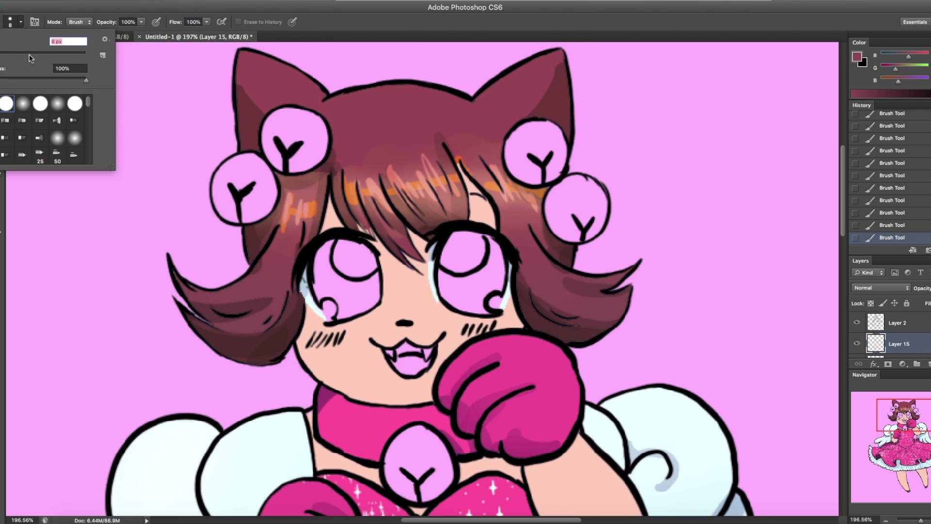
key(Return)
drag(359, 217, 367, 226)
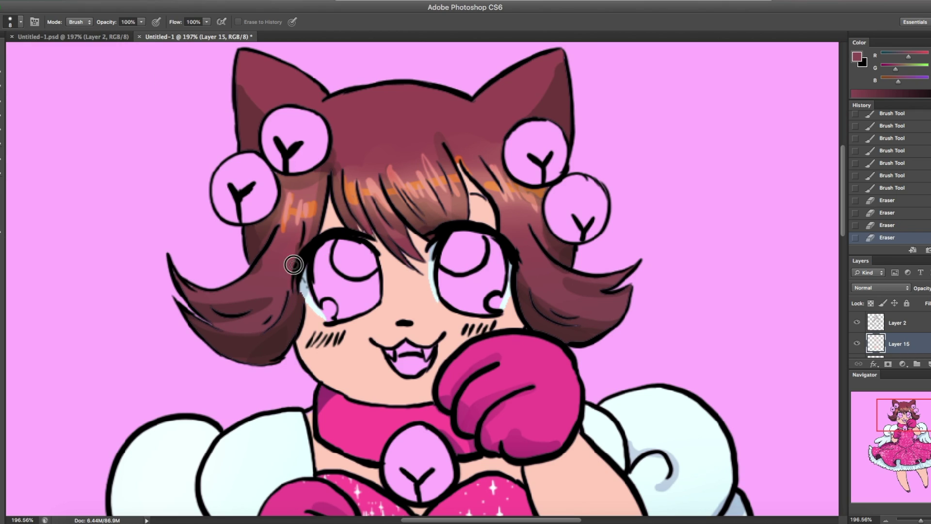
drag(291, 263, 302, 294)
Step: Add a new layer above Layer 15 and clip it to the skin fill
key(z)
drag(560, 272, 505, 220)
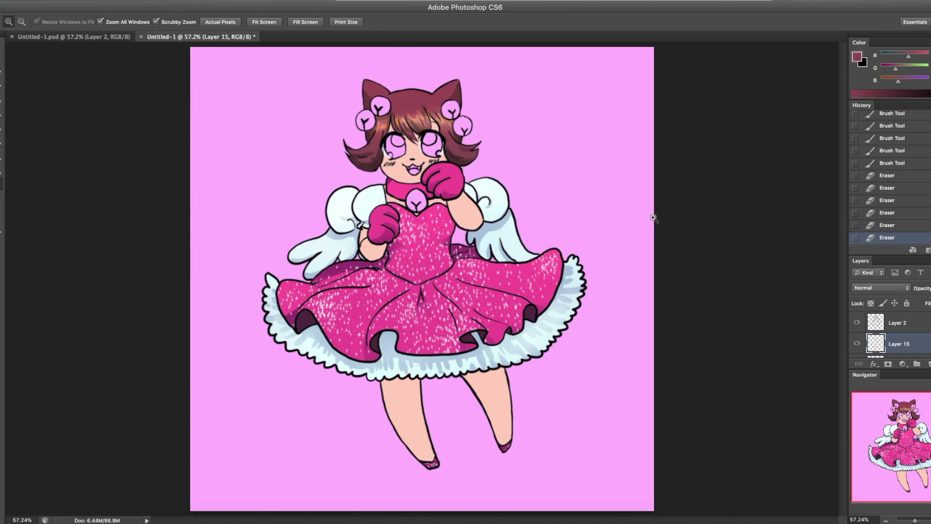
click(928, 364)
right_click(904, 343)
click(800, 271)
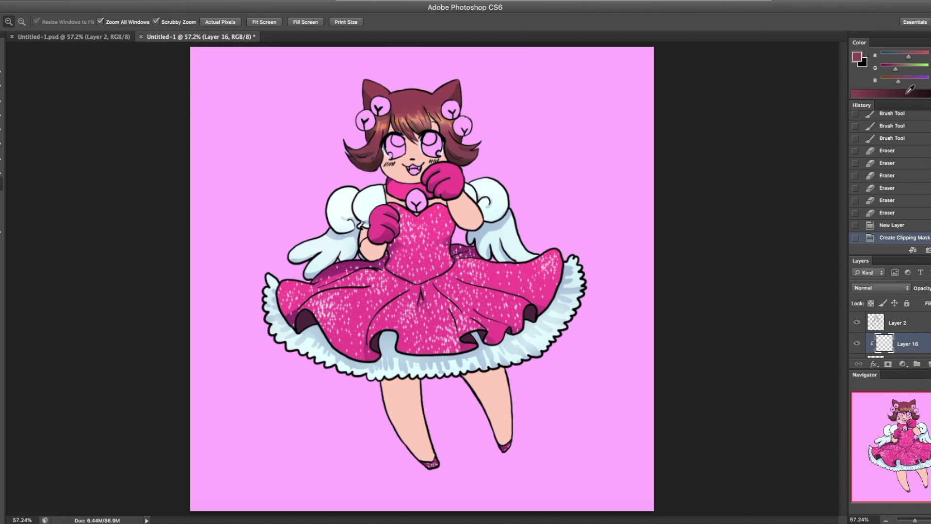
Step: Mix a dusty pink shadow colour and brush it across the upper face beneath the fringe at 100% opacity
key(b)
right_click(112, 96)
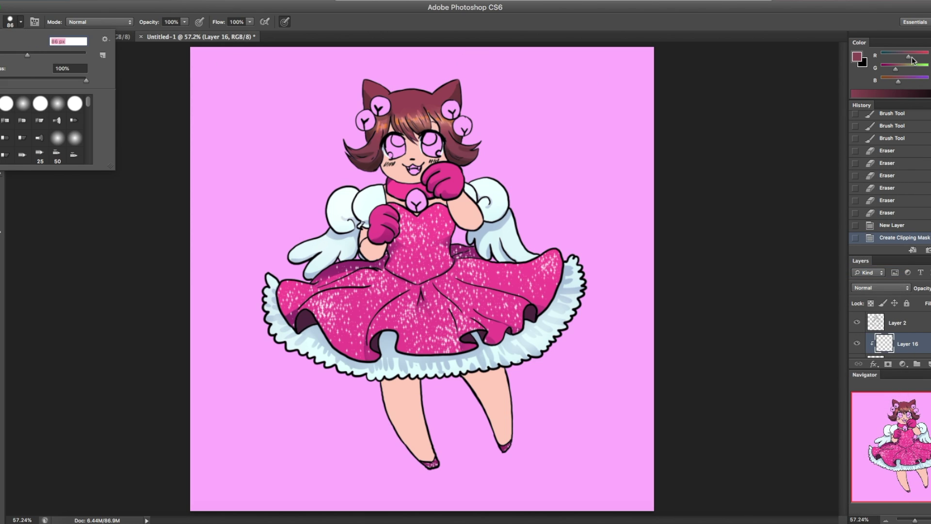
mouse_move(910, 57)
mouse_down()
mouse_move(918, 57)
mouse_move(910, 81)
mouse_up()
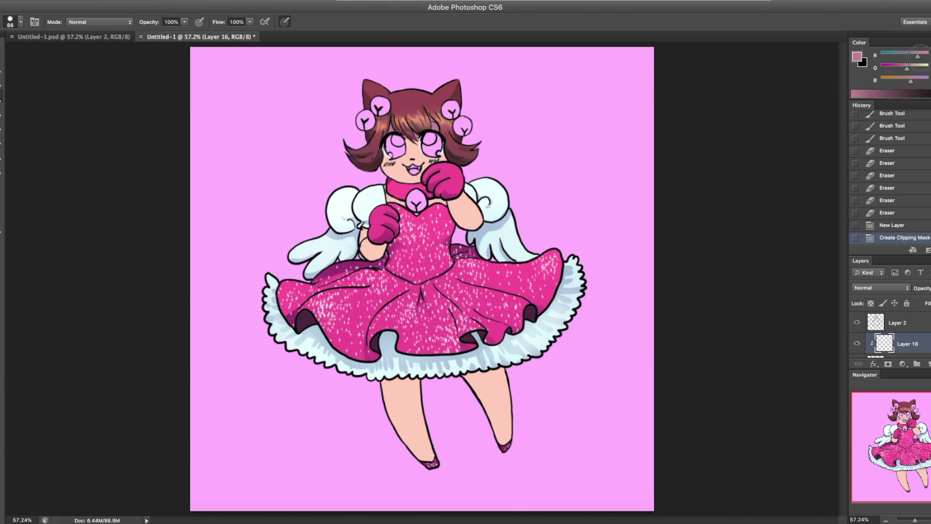
drag(912, 94, 858, 94)
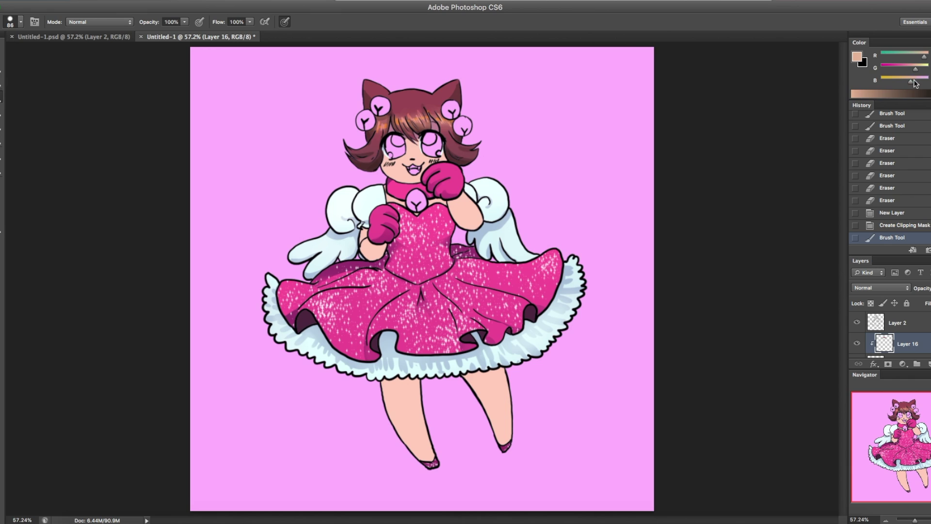
click(430, 125)
mouse_move(430, 124)
mouse_down()
mouse_move(417, 148)
mouse_move(376, 158)
mouse_up()
Step: Paint dusty pink shadows on both arms below the gloves and on the upper legs beneath the skirt
drag(447, 196, 443, 190)
drag(383, 228, 388, 224)
drag(383, 384, 500, 391)
drag(465, 228, 494, 235)
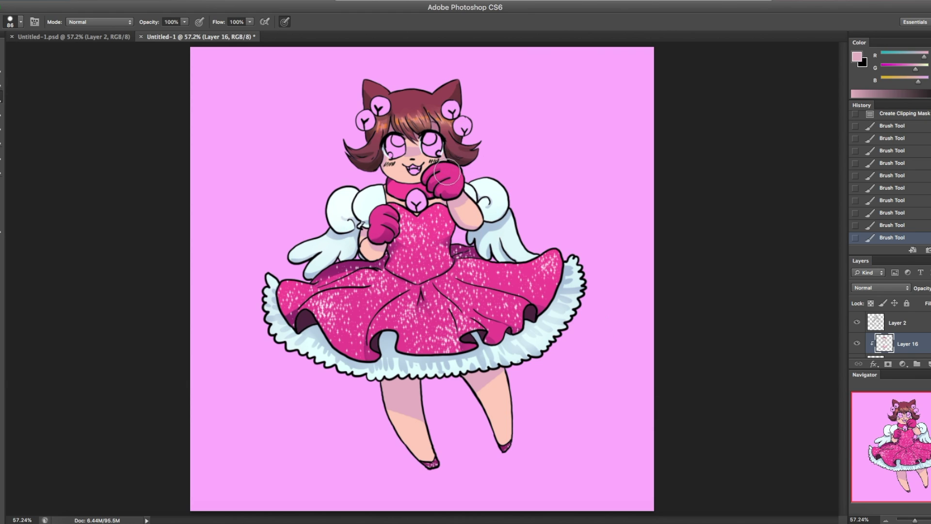
drag(394, 251, 388, 257)
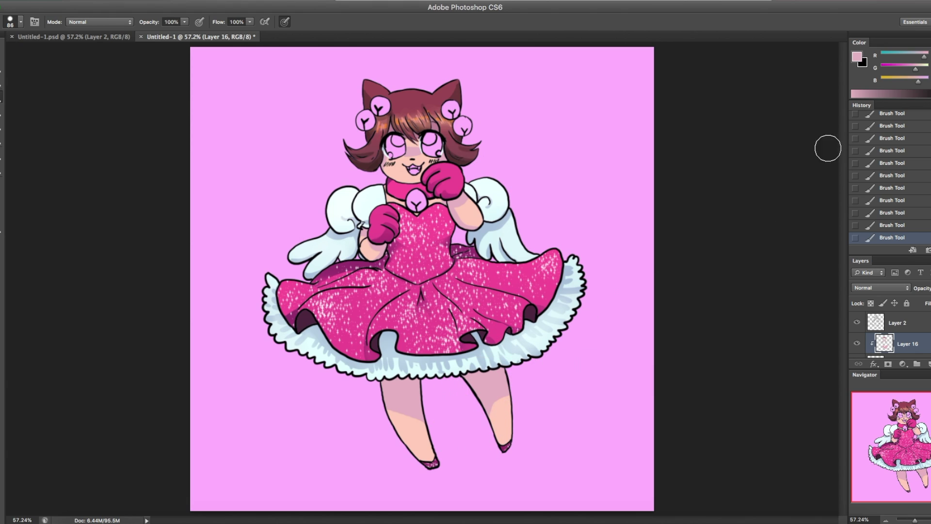
Step: Add a new layer, dab red blush on both cheeks with a soft 86 px brush at 18% opacity, and lower the layer's opacity
click(893, 69)
click(927, 363)
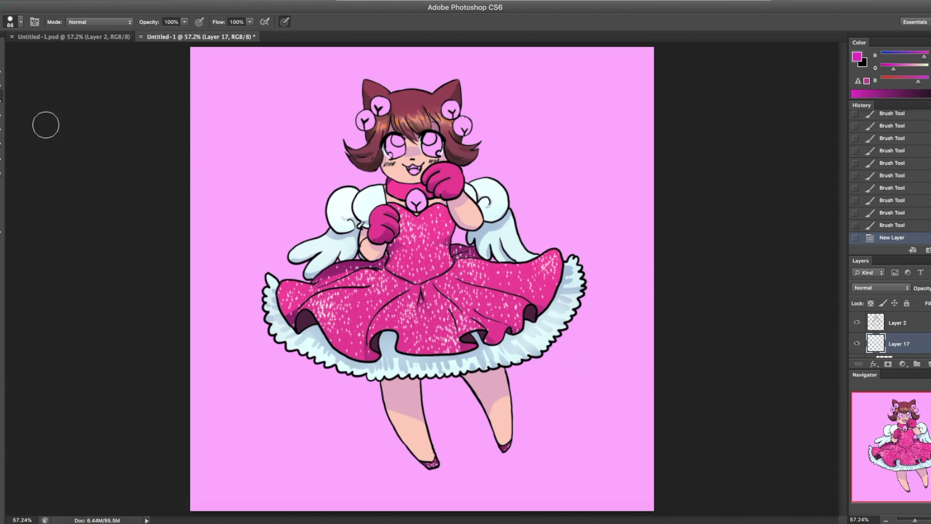
click(21, 22)
click(185, 22)
drag(184, 22, 137, 33)
drag(899, 81, 891, 82)
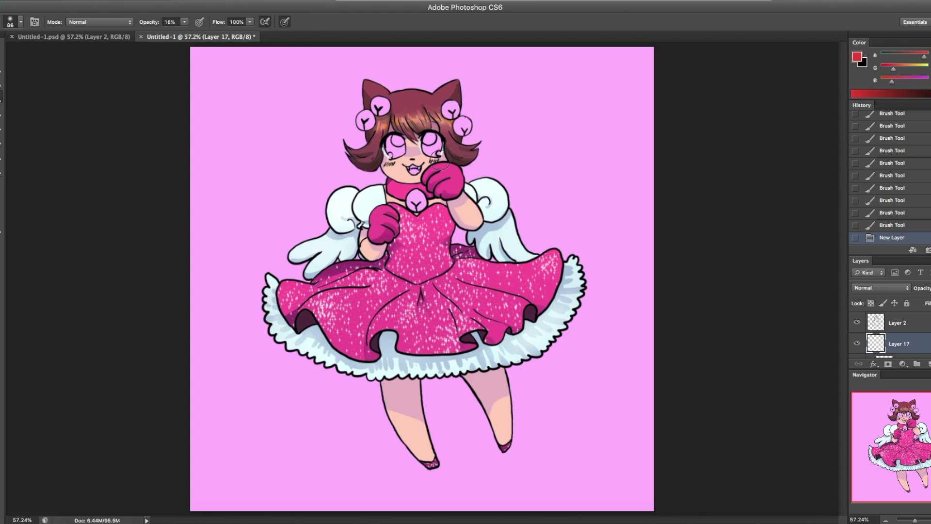
click(387, 163)
click(385, 164)
click(386, 164)
click(440, 162)
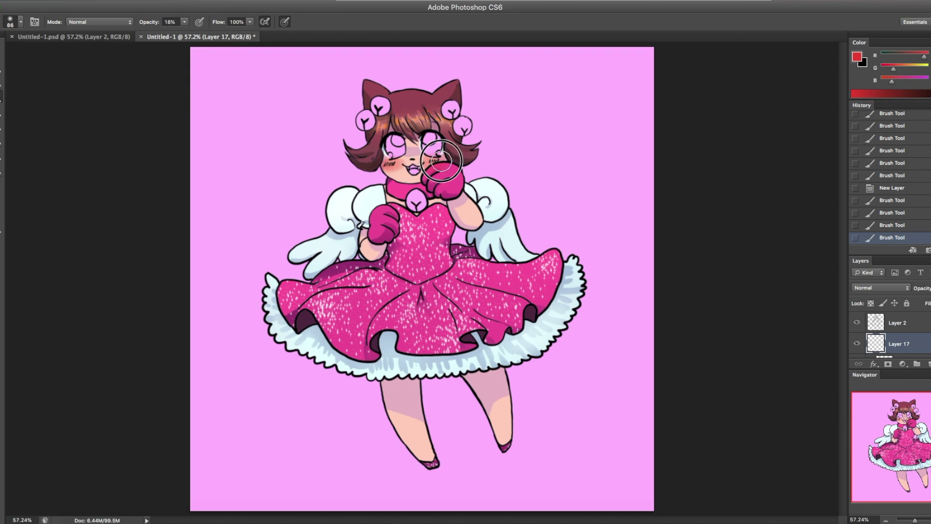
click(386, 164)
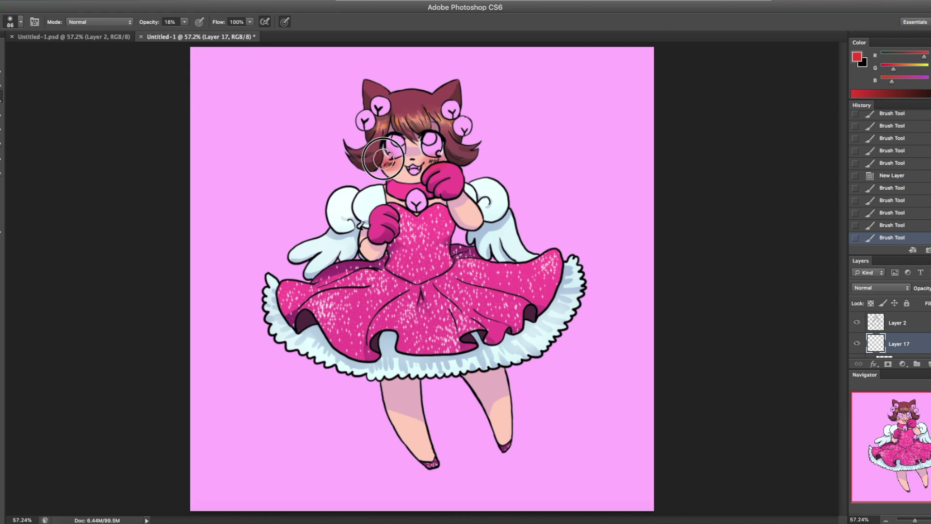
click(388, 162)
click(437, 161)
click(387, 164)
click(388, 164)
click(436, 161)
drag(927, 288, 926, 301)
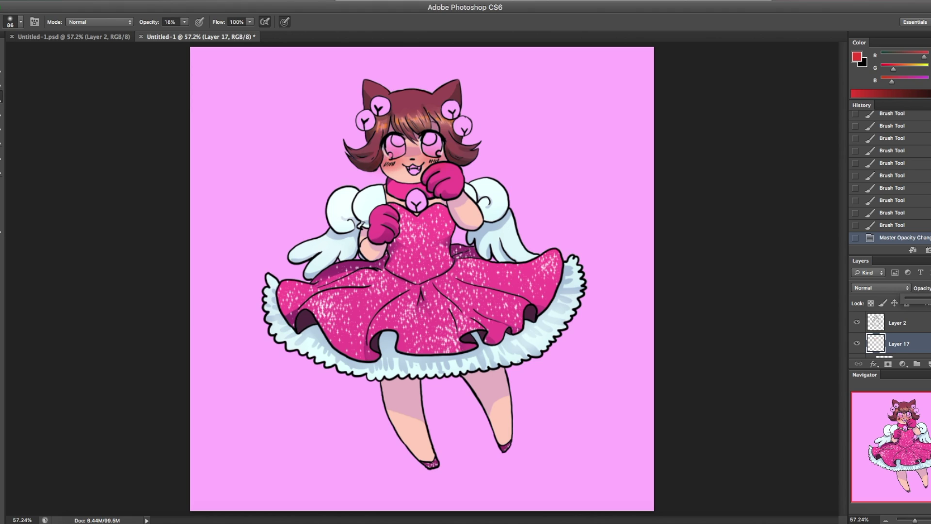
Step: Clip the blush layer to the skin and brush a faint red tint onto both elbows
right_click(907, 341)
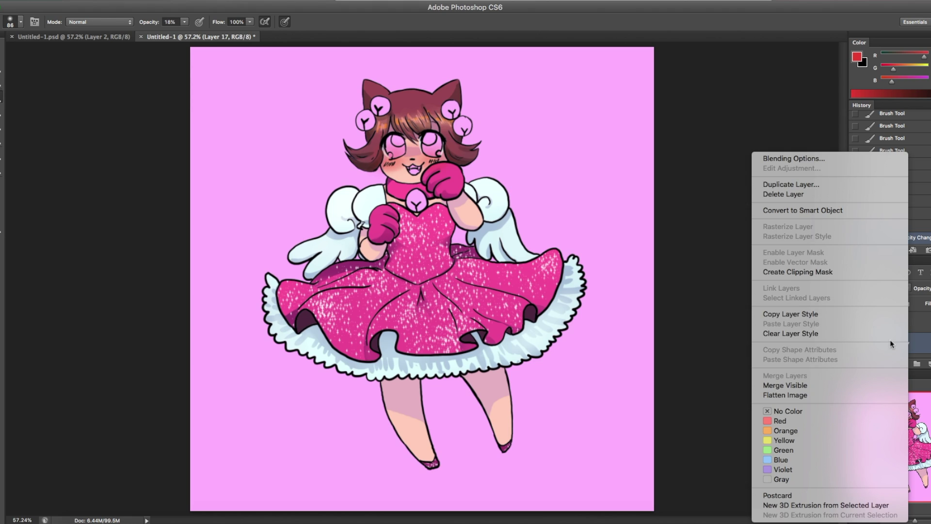
click(819, 272)
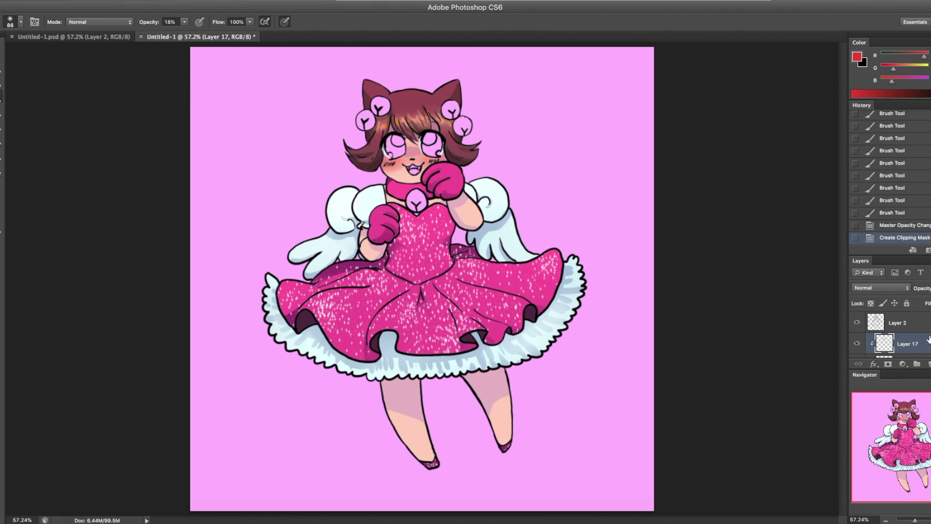
drag(356, 252, 383, 271)
drag(480, 233, 460, 257)
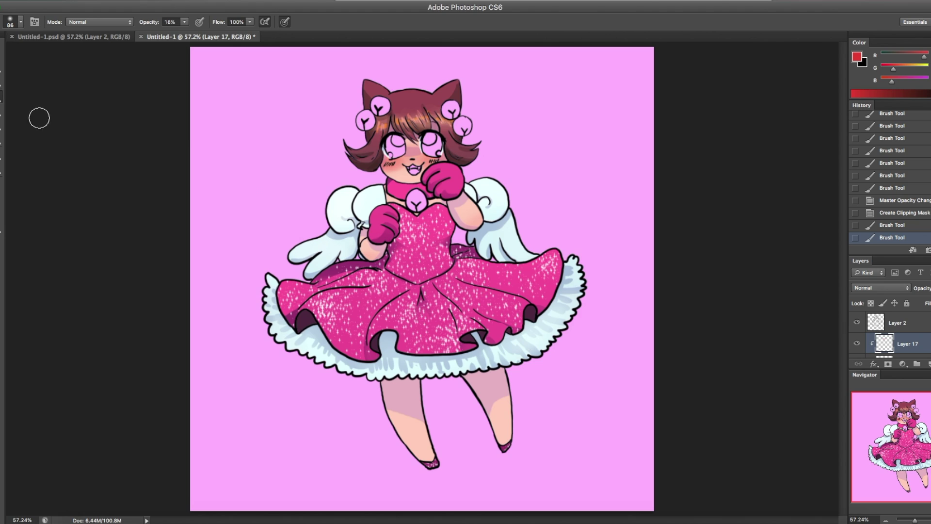
Step: On Layer 16, blend soft magenta over the leg shadows beneath the skirt with a 163 px brush at 18% opacity
right_click(7, 61)
click(906, 358)
alt+click(914, 68)
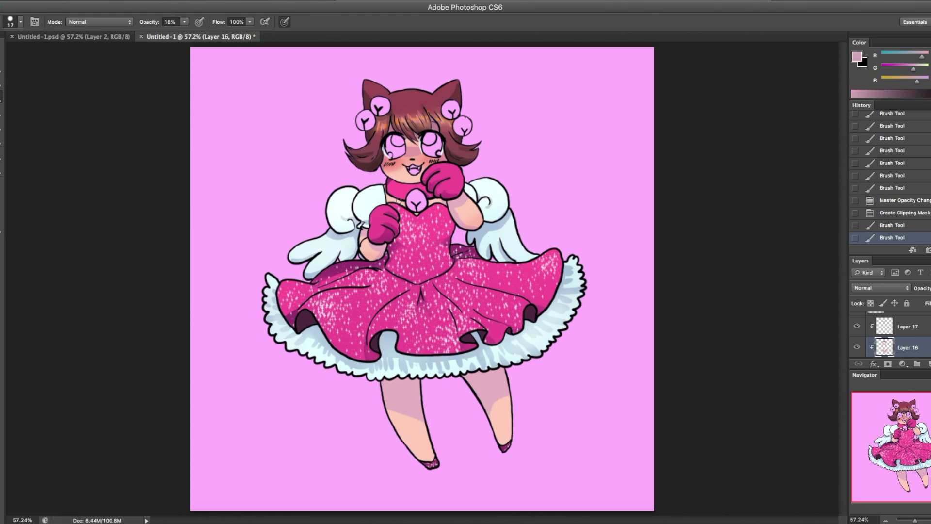
drag(184, 22, 231, 34)
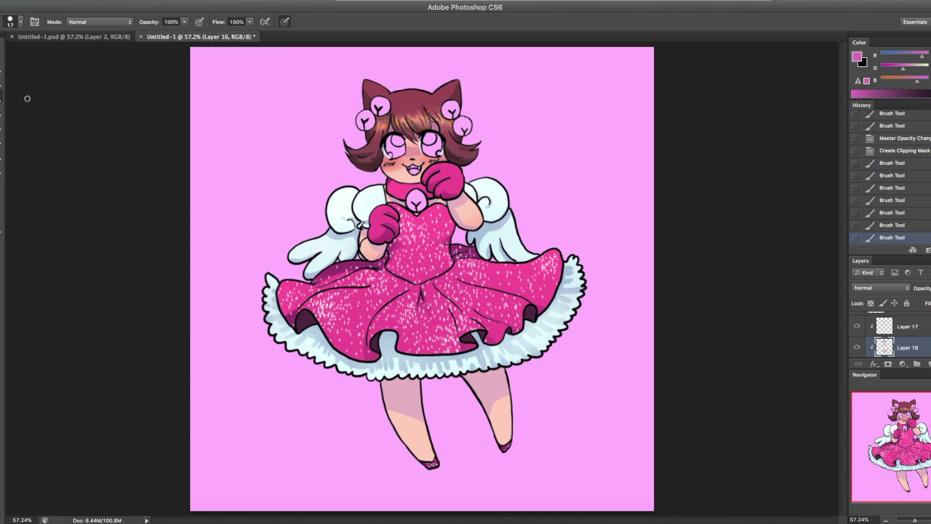
click(22, 22)
drag(49, 47, 80, 47)
mouse_move(184, 22)
mouse_down()
mouse_move(185, 34)
mouse_move(140, 34)
mouse_up()
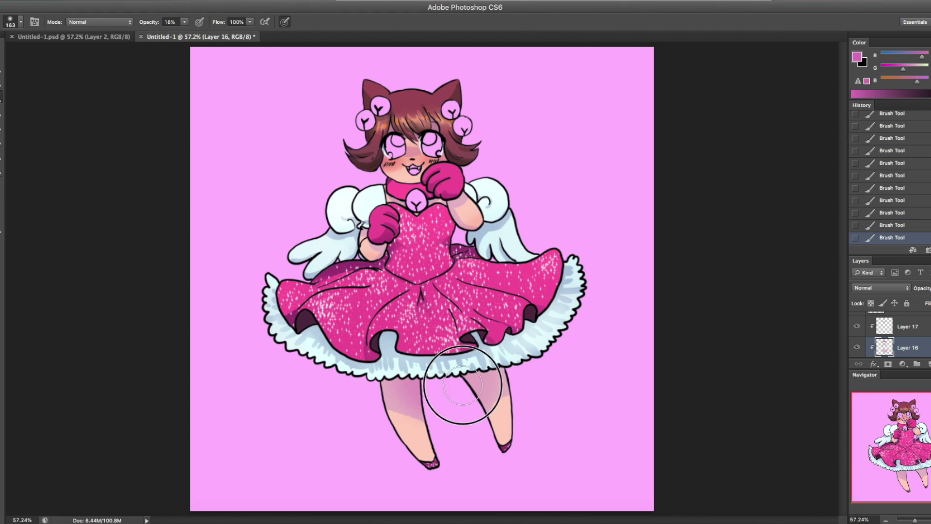
drag(488, 374, 479, 429)
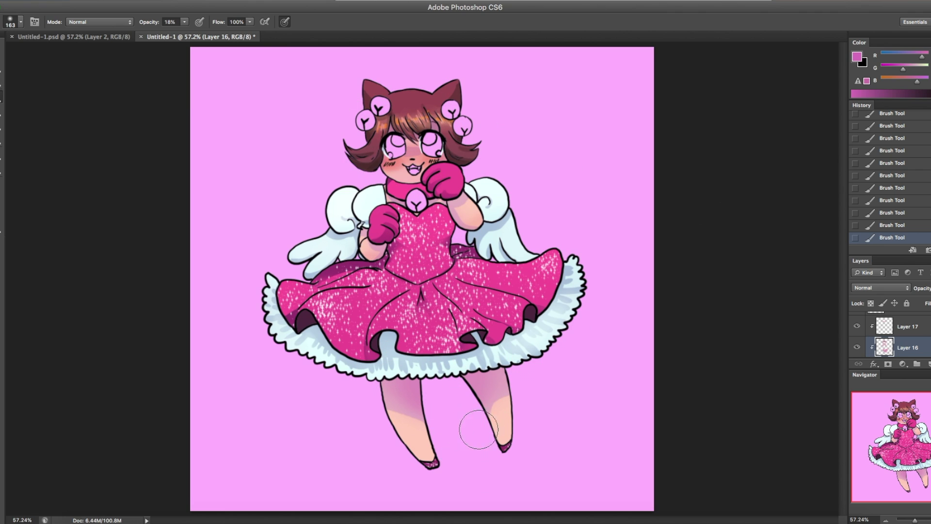
Step: Add a clipped layer above the blush and dab small white highlights on both outer cheeks with a 9 px brush at 100% opacity
key(ctrl+alt+shift+n)
key(d)
key(x)
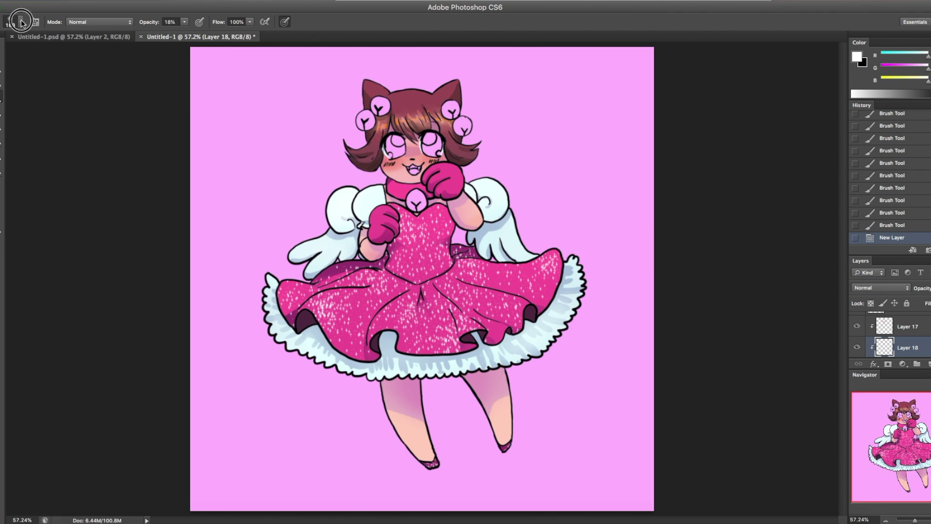
click(20, 22)
drag(397, 157, 437, 158)
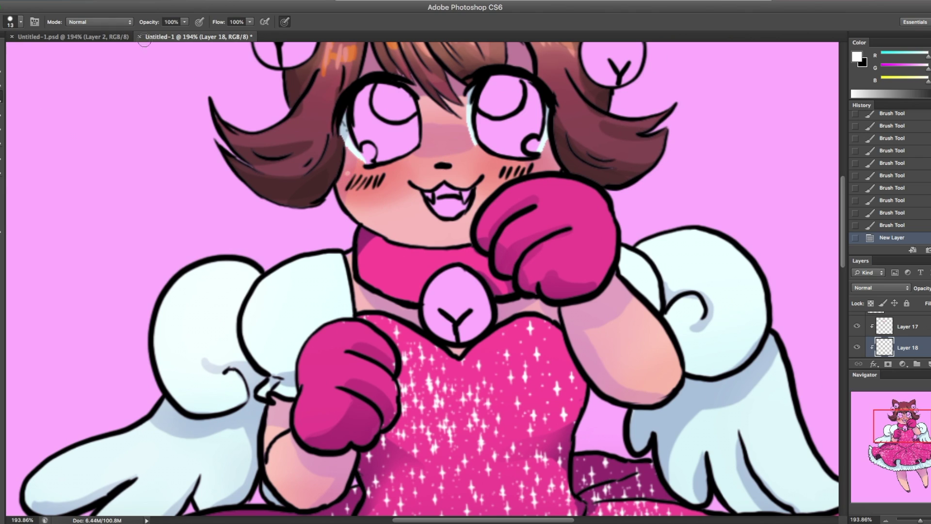
click(21, 22)
double_click(31, 102)
click(347, 172)
click(348, 172)
key(ctrl+bracketright)
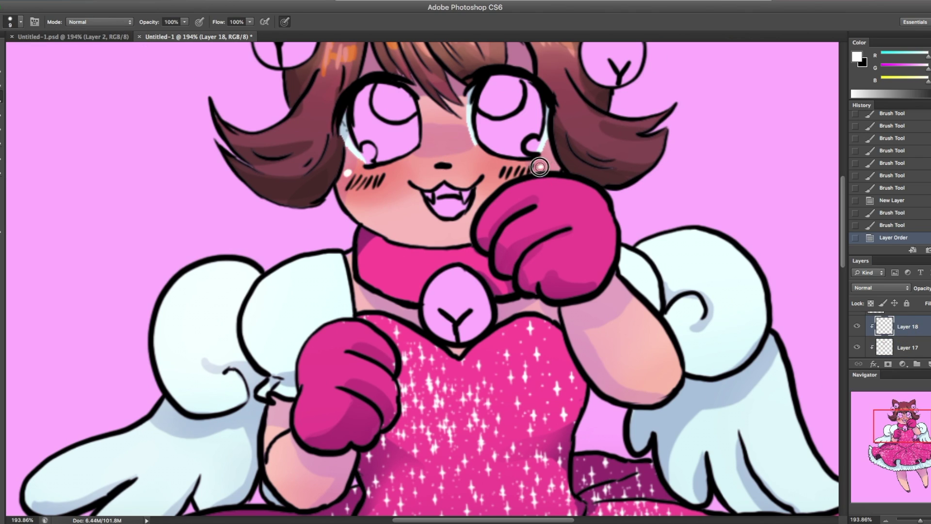
click(539, 167)
Step: On line art Layer 2, erase the black hatch marks from both cheeks with an 8 px Eraser
key(alt+bracketright)
key(e)
click(381, 177)
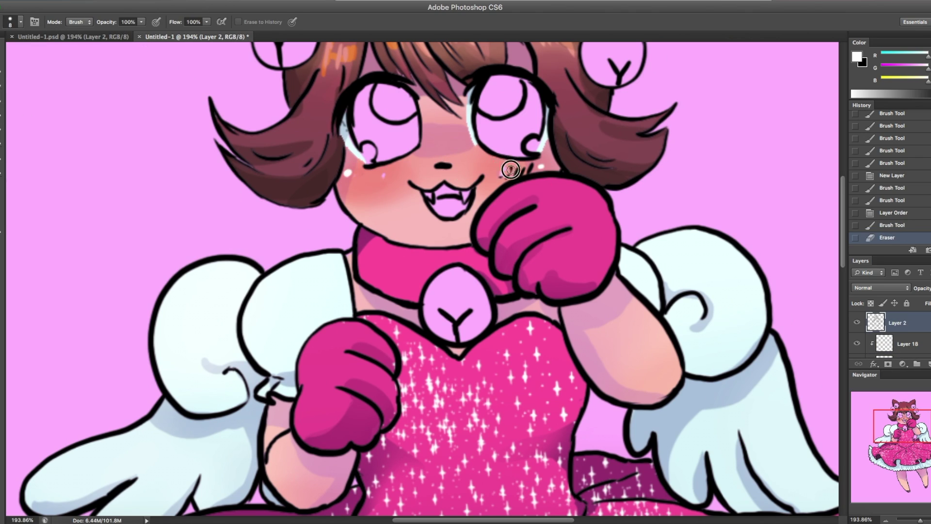
click(518, 167)
Step: On Layer 15, fill the gaps left by the erased cheek marks with a sampled light skin pink
key(b)
alt+click(522, 169)
key(alt+bracketleft)
key(alt+bracketleft)
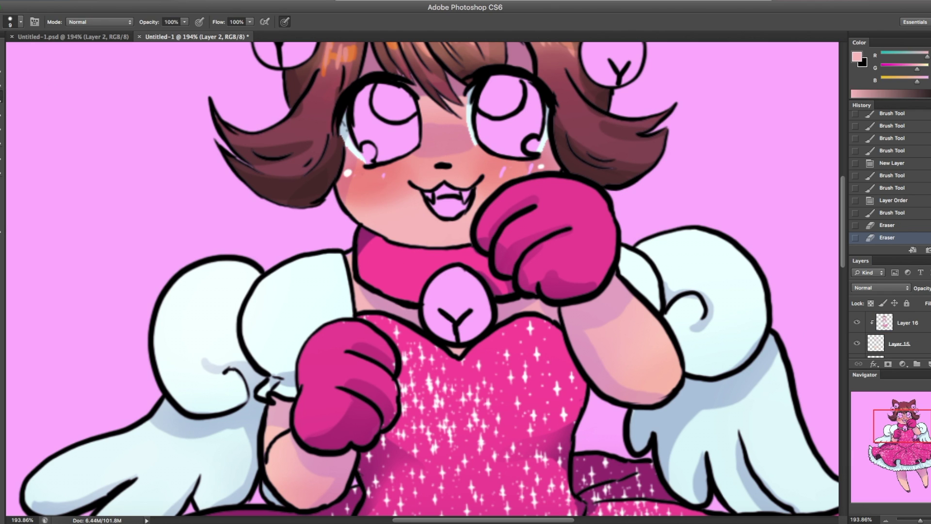
click(522, 172)
click(380, 178)
click(529, 170)
click(359, 172)
key(bracketleft)
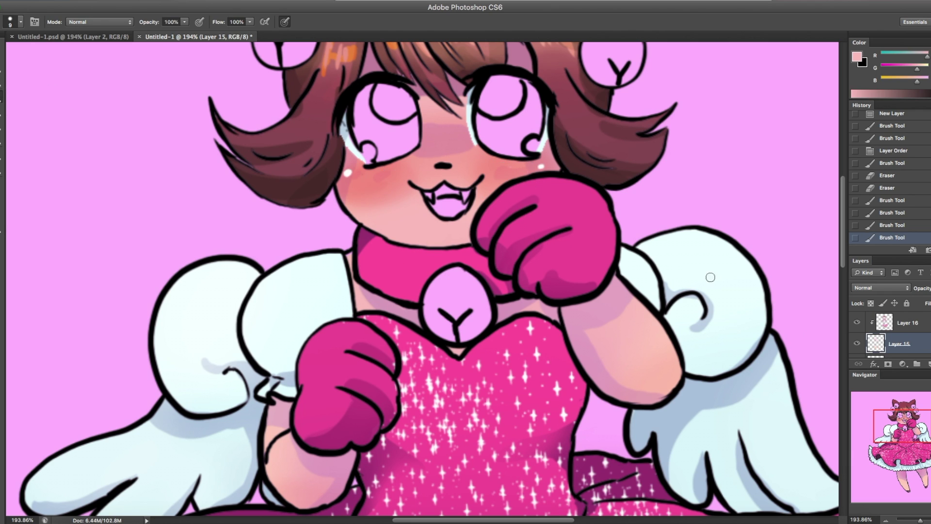
Step: Add an unclipped layer beneath the line art and fill both irises with bright magenta using the Paint Bucket
key(z)
key(ctrl+0)
drag(262, 223, 842, 249)
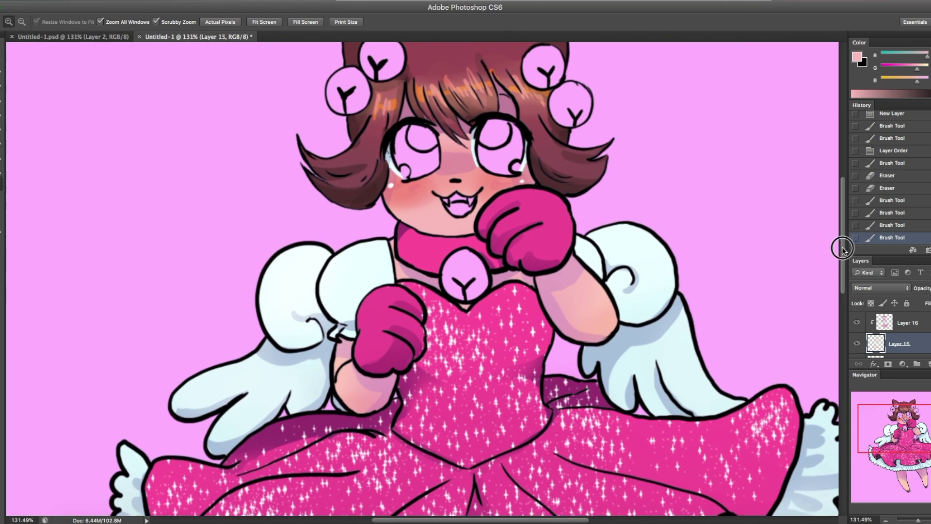
scroll(842, 249, up, 3)
key(ctrl+shift+alt+n)
key(b)
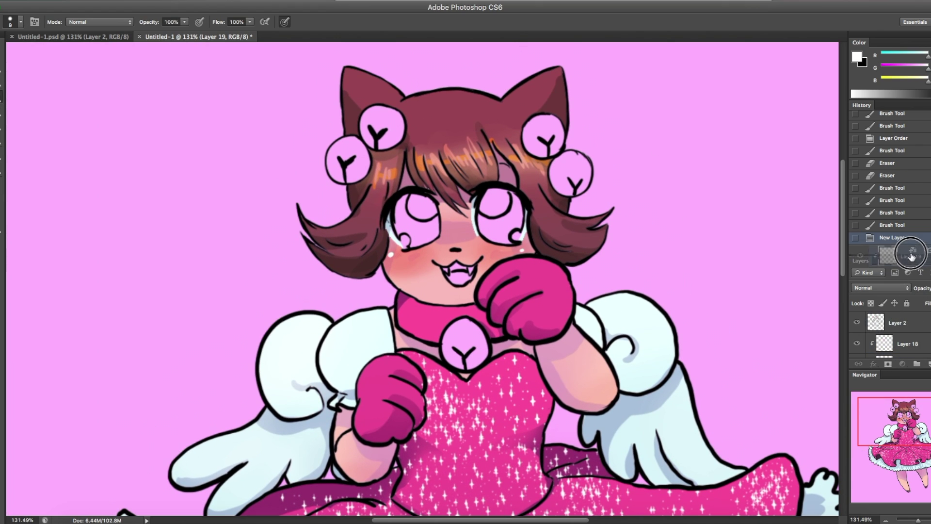
key(ctrl+bracketleft)
key(g)
click(417, 233)
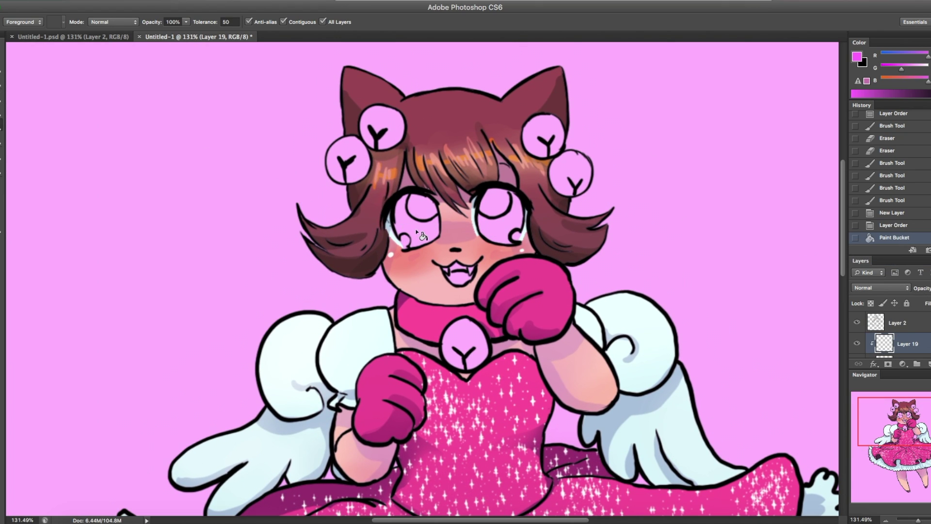
right_click(925, 358)
click(814, 286)
click(499, 223)
Step: Lock Layer 19's transparent pixels and paint the lower part of both irises pale yellow
mouse_move(901, 69)
mouse_down()
mouse_move(925, 72)
mouse_move(912, 78)
mouse_up()
key(b)
drag(409, 237, 427, 237)
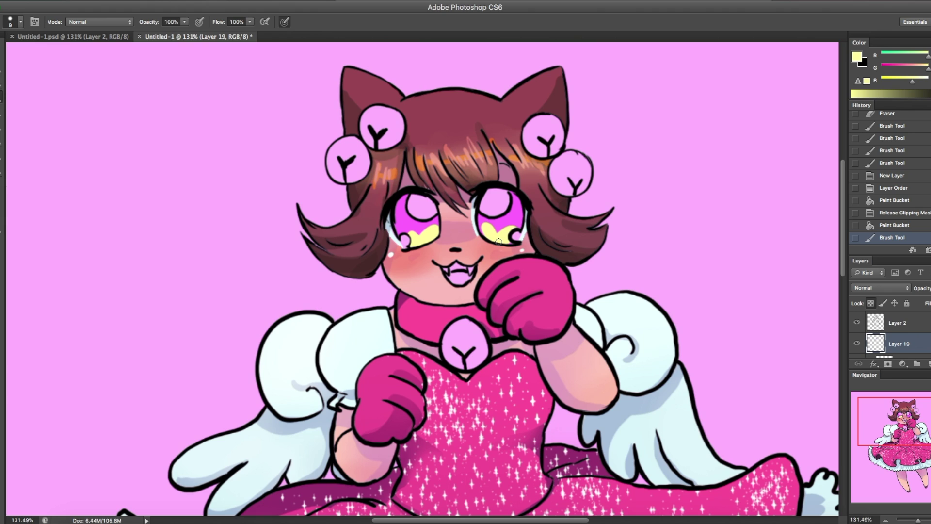
drag(498, 241, 499, 240)
Step: Add a new layer above the irises and dot hot pink flecks across the yellow areas of both eyes
key(ctrl+shift+alt+n)
click(489, 235)
click(505, 236)
click(415, 238)
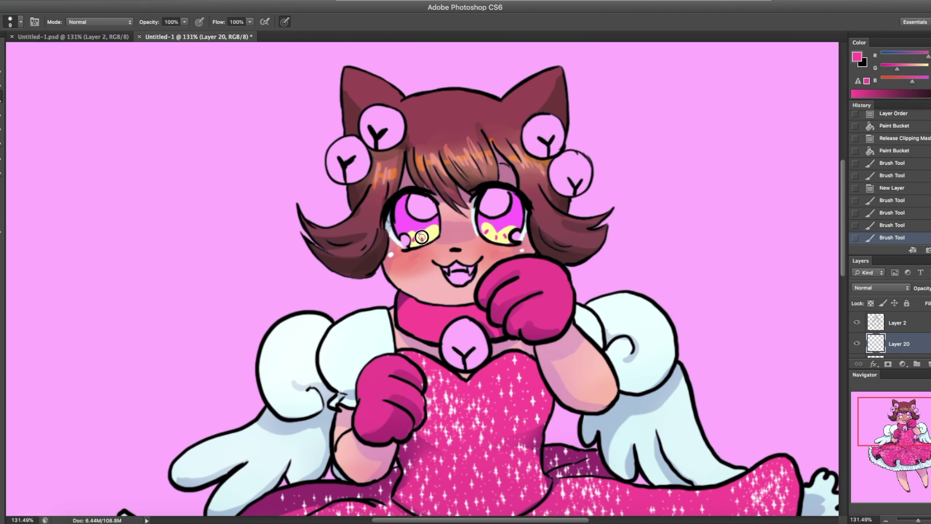
click(421, 238)
Step: Add another layer and paint dark maroon pupils in both eyes
key(ctrl+shift+alt+n)
alt+click(440, 219)
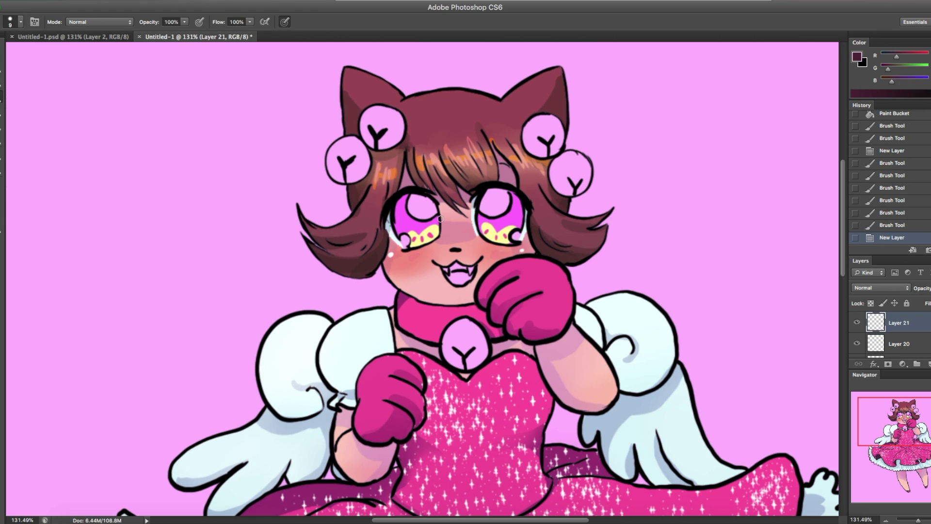
drag(421, 208, 418, 234)
click(521, 204)
Step: Clip the fleck and pupil layers to the iris fill on Layer 19
alt+click(868, 333)
alt+click(868, 354)
right_click(883, 322)
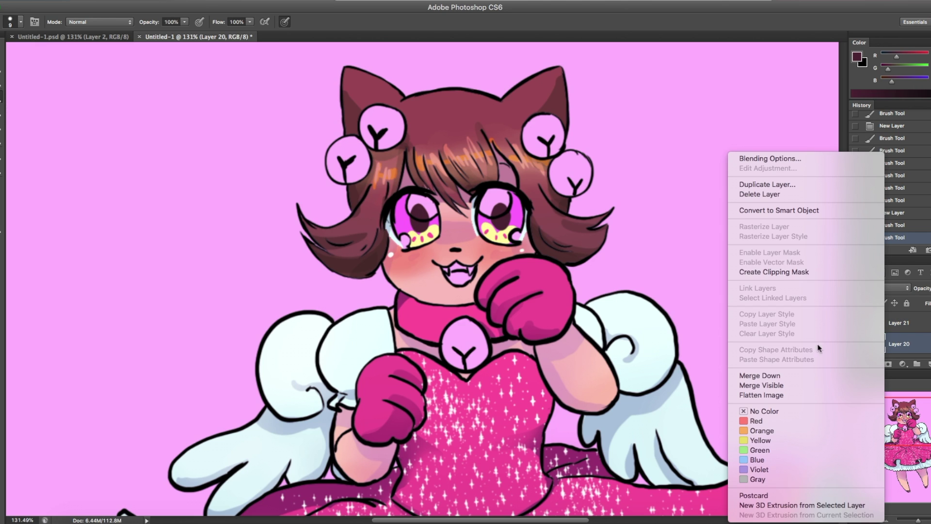
click(862, 274)
right_click(893, 322)
key(Escape)
Step: Add a clipped layer above the pupils and paint dark maroon shadows across the tops of both irises with a 70 px brush
key(ctrl+shift+alt+n)
key(ctrl+alt+g)
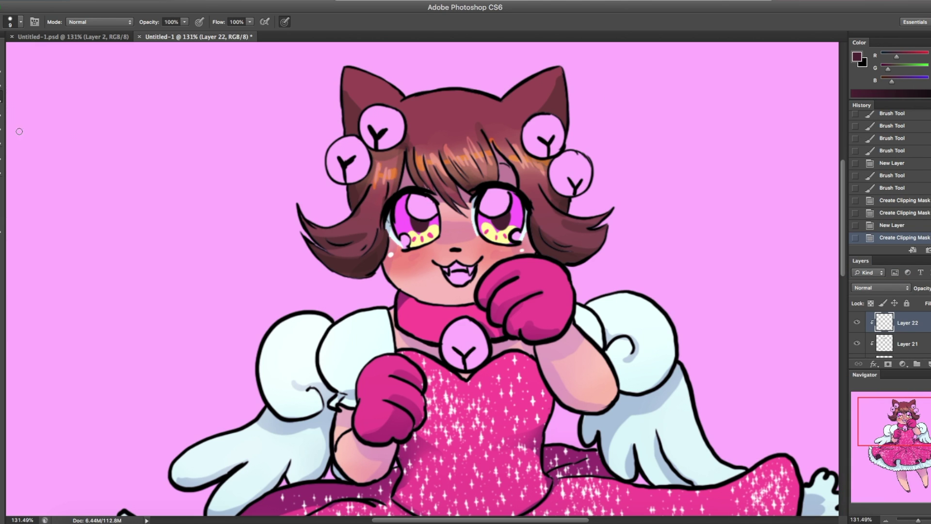
click(21, 22)
double_click(62, 103)
drag(427, 189, 434, 196)
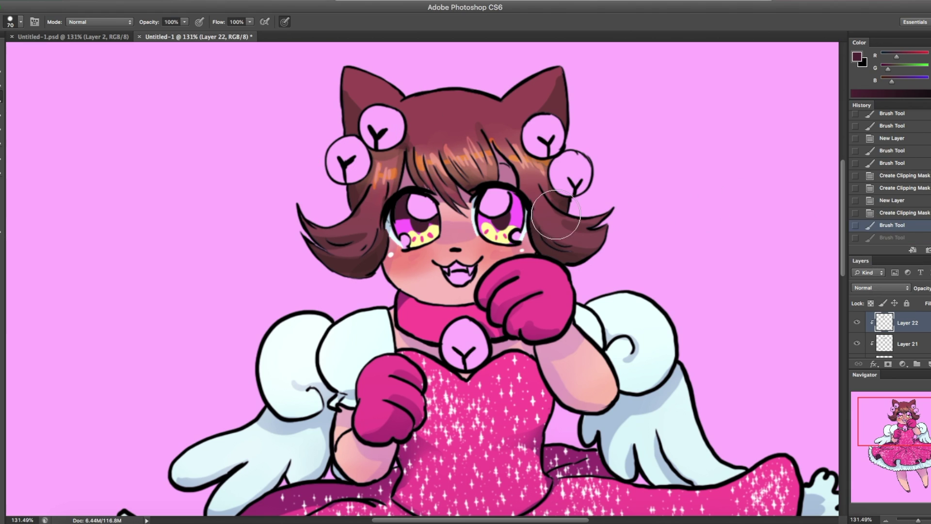
drag(510, 184, 518, 199)
Step: Mix a crimson and brush it softly over the upper irises of both eyes at 23% opacity
drag(897, 57, 912, 57)
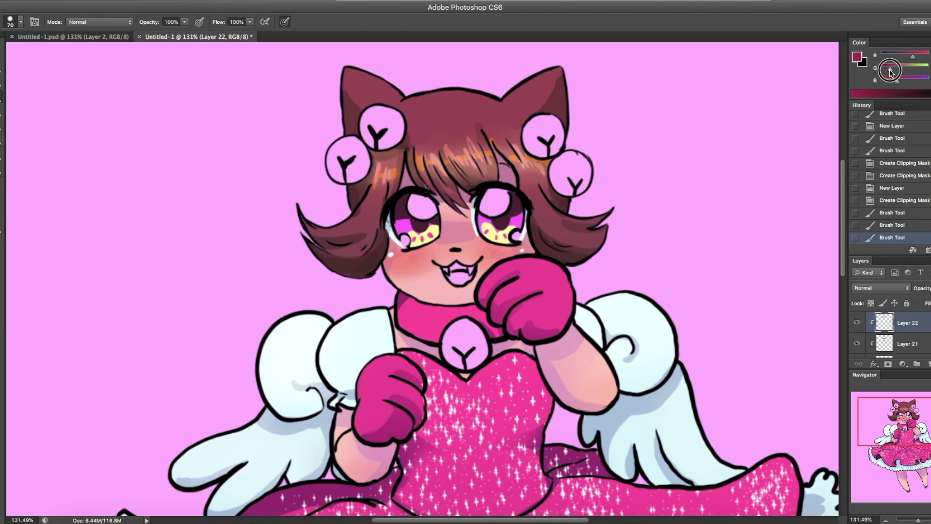
key(2)
key(3)
mouse_move(413, 194)
mouse_down()
mouse_move(436, 214)
mouse_move(466, 195)
mouse_move(422, 194)
mouse_move(456, 199)
mouse_up()
drag(490, 184, 505, 199)
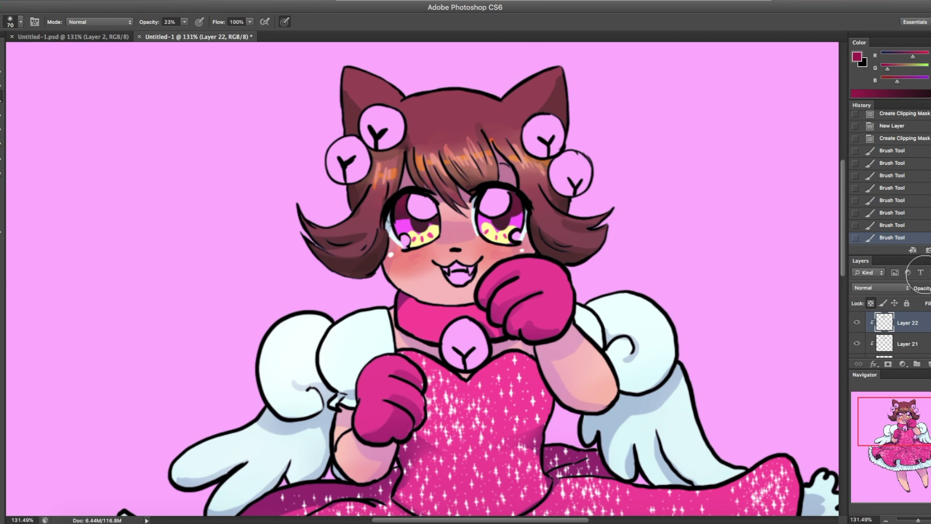
Step: Add a layer above the line art and paint white highlights in both eyes with a 22 px hard brush at 100% opacity
scroll(892, 335, up, 1)
click(917, 363)
key(d)
key(x)
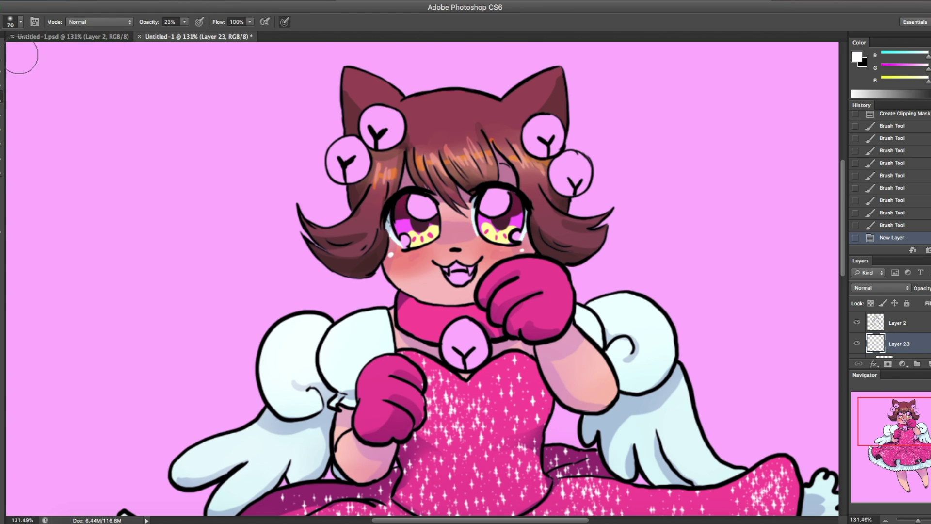
click(20, 22)
click(29, 82)
key(0)
drag(893, 329, 893, 318)
drag(414, 198, 422, 209)
drag(402, 236, 403, 237)
drag(488, 199, 495, 206)
drag(513, 232, 515, 234)
click(512, 214)
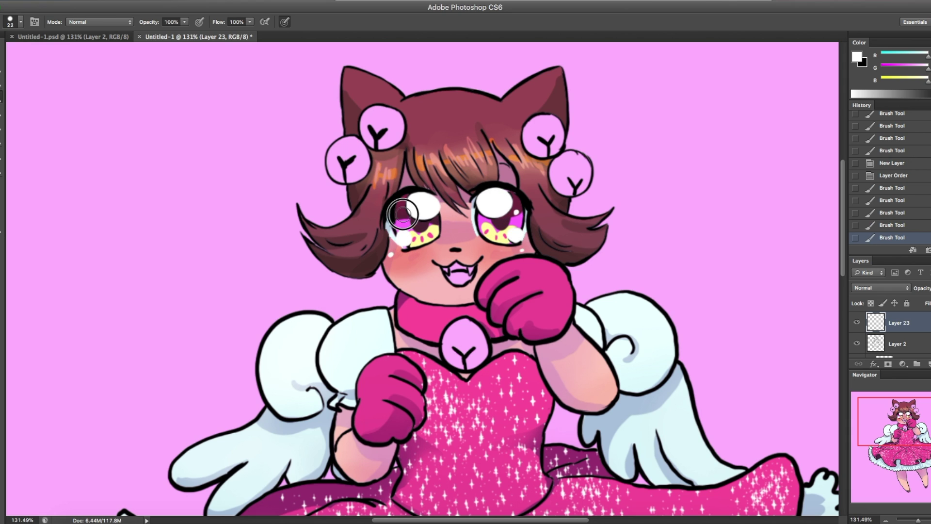
click(403, 214)
Step: Add a layer beneath line art Layer 2 and fill the collar bell and four hair bells with bright yellow using the Paint Bucket
key(z)
alt+click(505, 214)
click(402, 182)
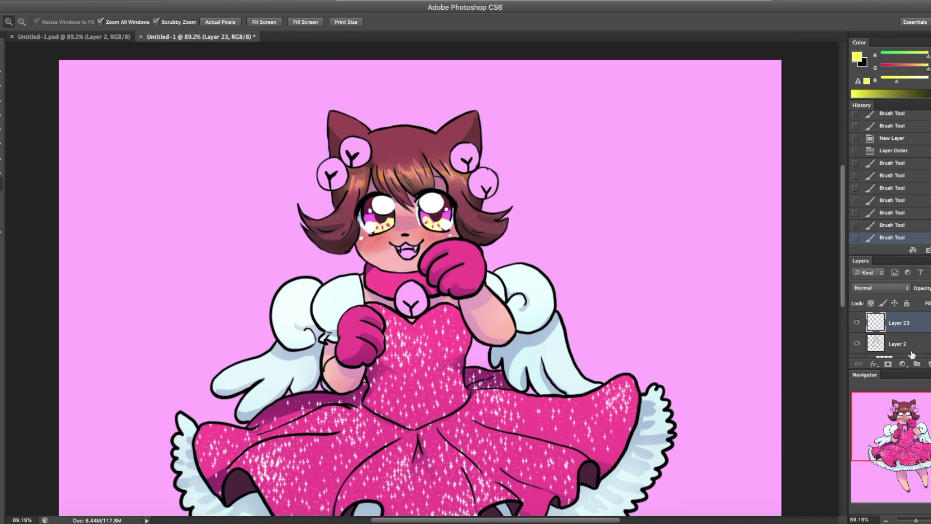
click(897, 344)
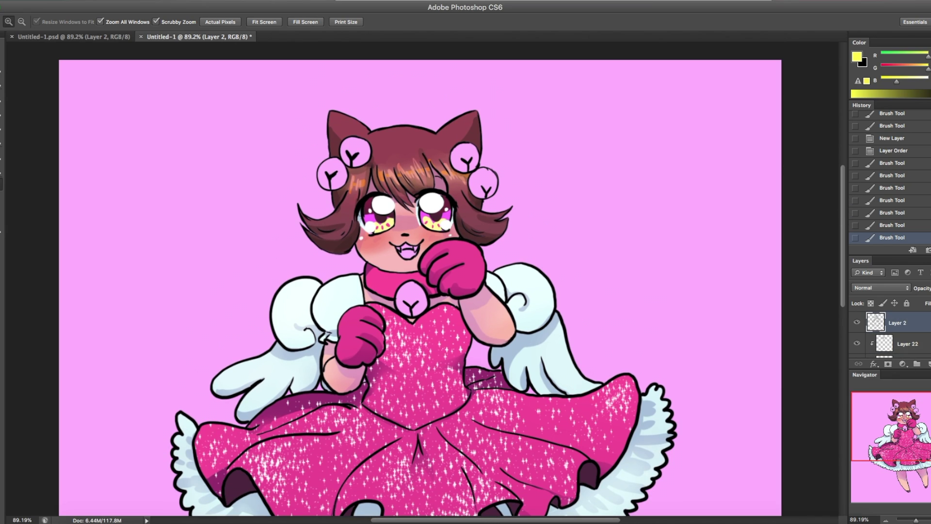
super+click(916, 364)
key(g)
click(411, 296)
click(359, 154)
click(334, 173)
click(464, 155)
click(485, 182)
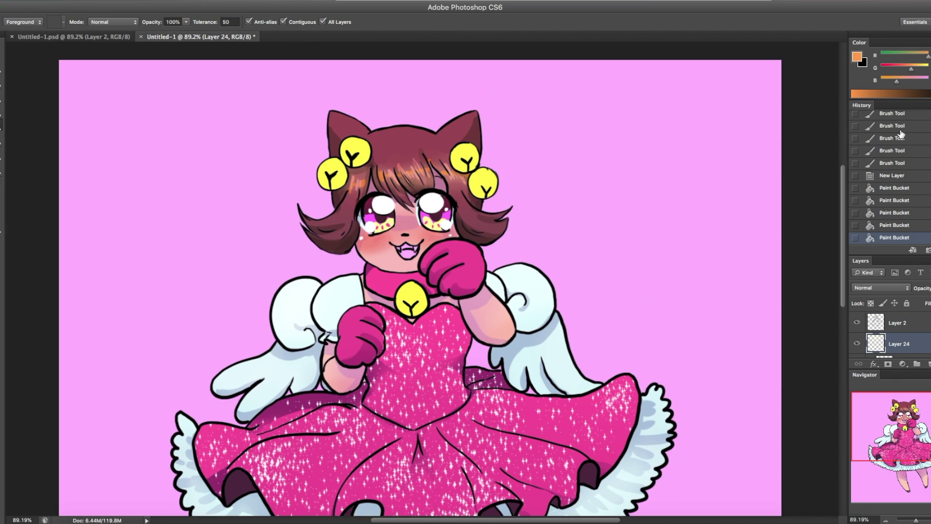
Step: Lock the bell layer's transparent pixels and softly shade the bells in orange and crimson with a 96 px brush at 17% opacity
key(b)
click(21, 22)
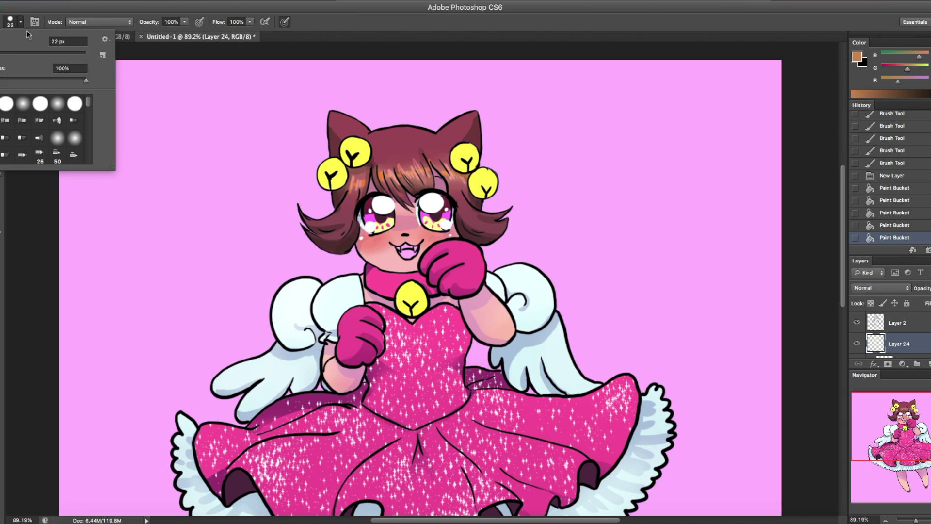
right_click(898, 345)
key(Escape)
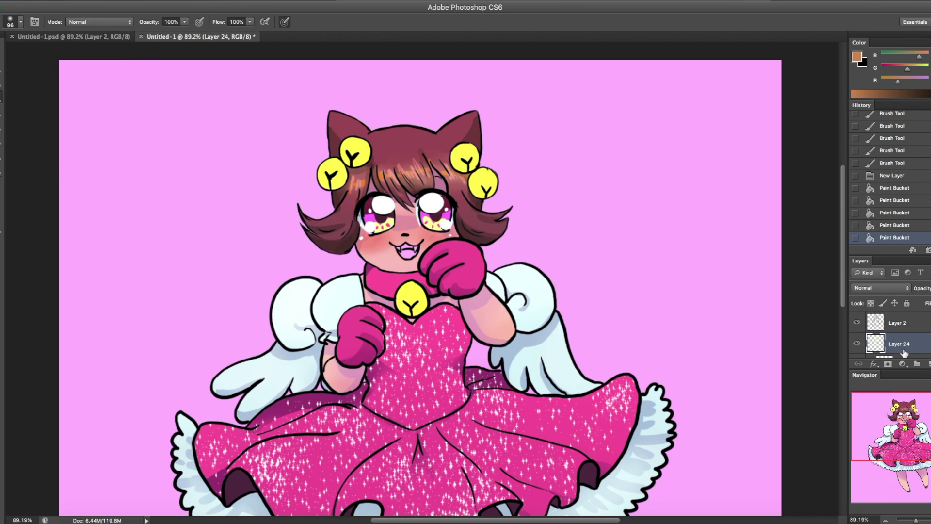
drag(185, 24, 141, 38)
drag(387, 130, 340, 189)
drag(335, 126, 397, 194)
drag(330, 165, 364, 199)
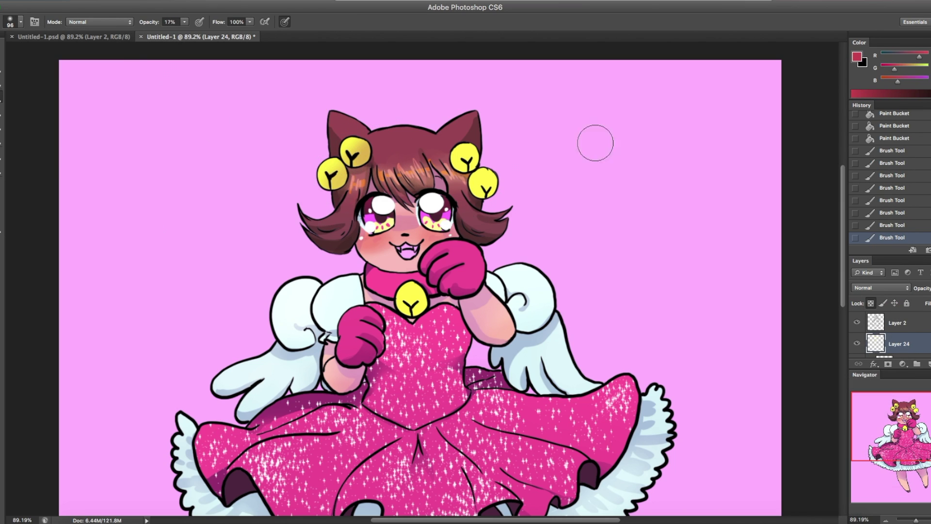
drag(359, 140, 339, 189)
Step: Add a clipped layer above the bells and paint reddish-brown shadows on all five with a 26 px hard brush at 100% opacity
click(928, 364)
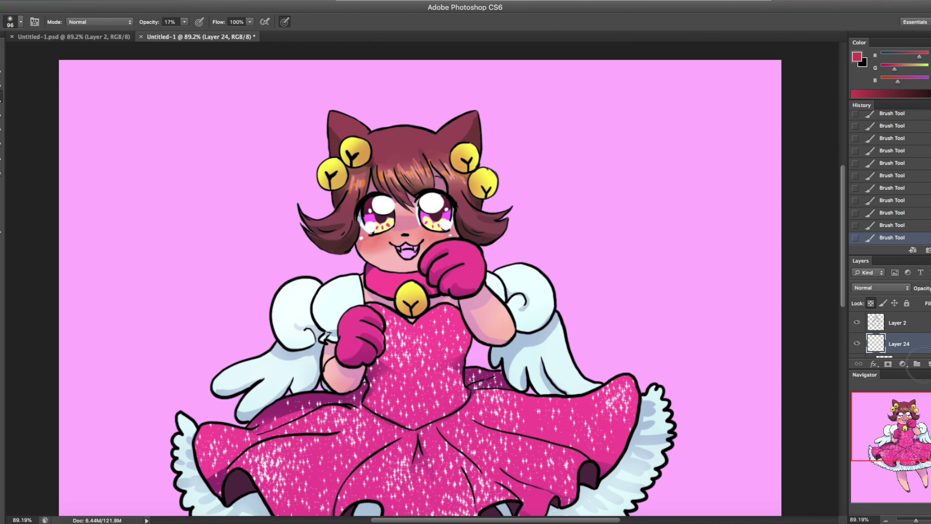
right_click(902, 343)
click(833, 274)
right_click(23, 88)
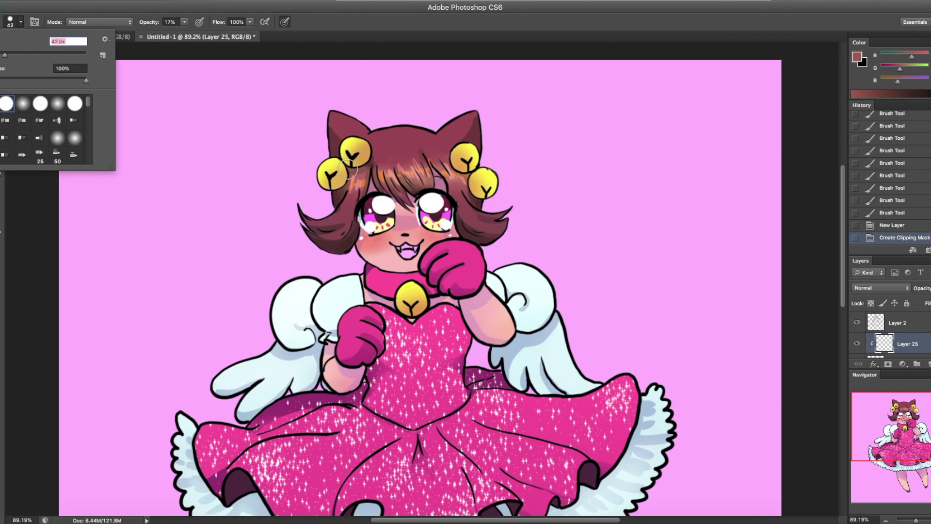
key(Return)
mouse_move(340, 172)
mouse_down()
mouse_move(339, 189)
mouse_move(350, 168)
mouse_up()
key(0)
key(Return)
text(26)
key(Return)
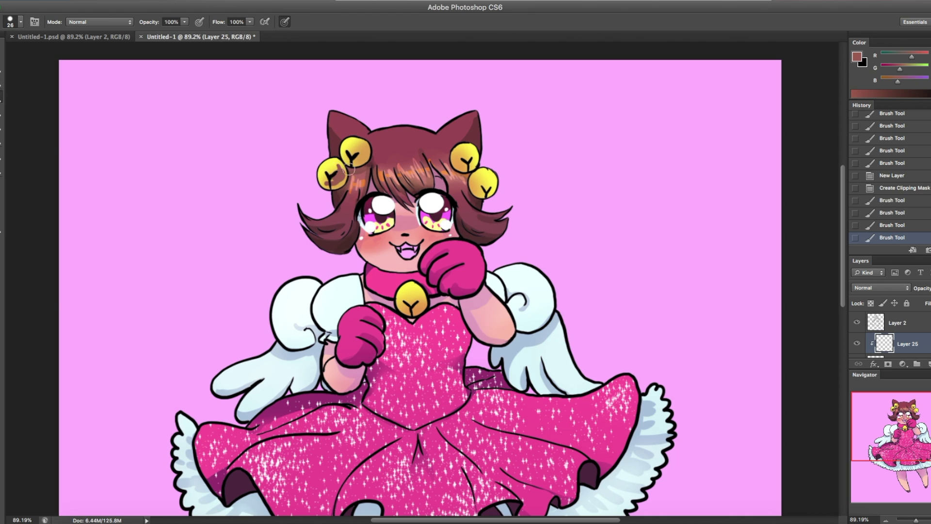
drag(464, 162, 483, 186)
drag(411, 306, 418, 298)
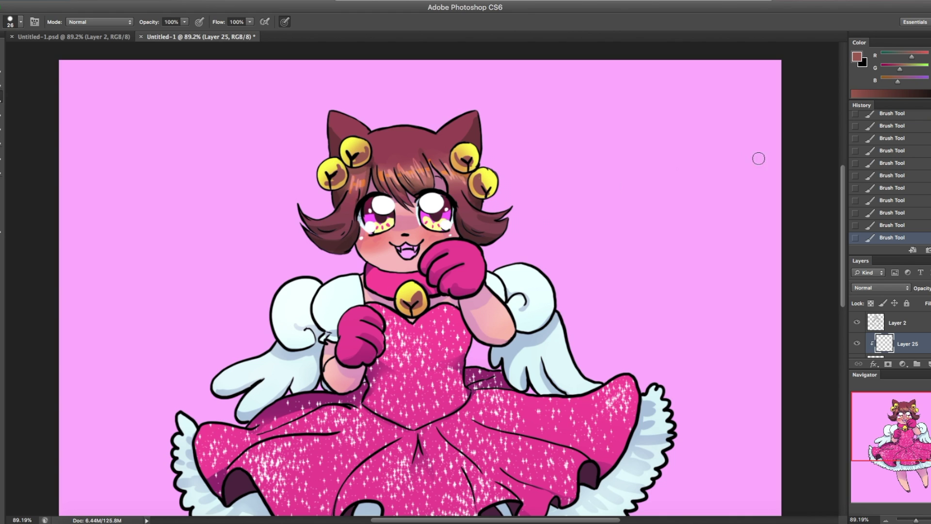
Step: Add another clipped layer above the bell shadows and paint pale cream highlights on every bell with the 26 px brush
click(916, 81)
right_click(901, 345)
click(833, 274)
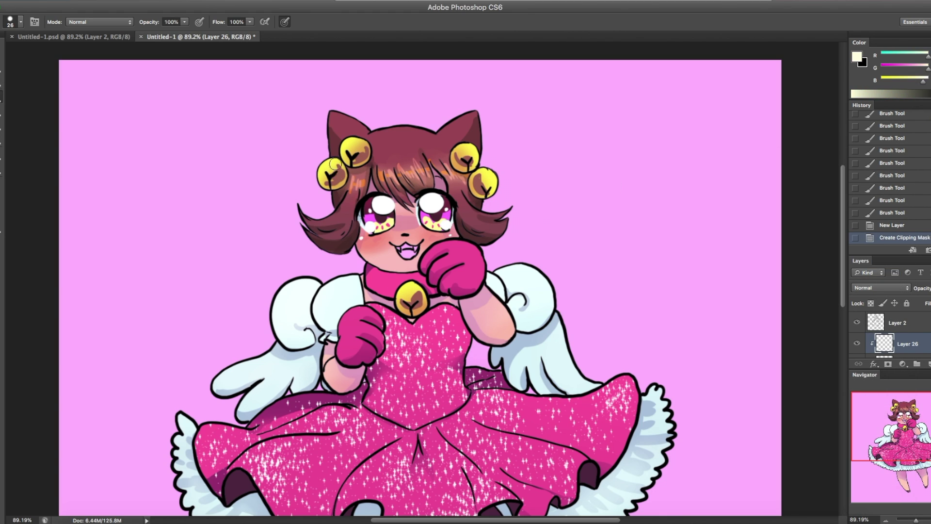
drag(340, 184, 345, 178)
mouse_move(356, 163)
mouse_down()
mouse_move(364, 156)
mouse_move(358, 140)
mouse_up()
drag(353, 156, 361, 150)
drag(462, 151, 470, 145)
mouse_move(465, 161)
mouse_down()
mouse_move(473, 155)
mouse_move(489, 179)
mouse_up()
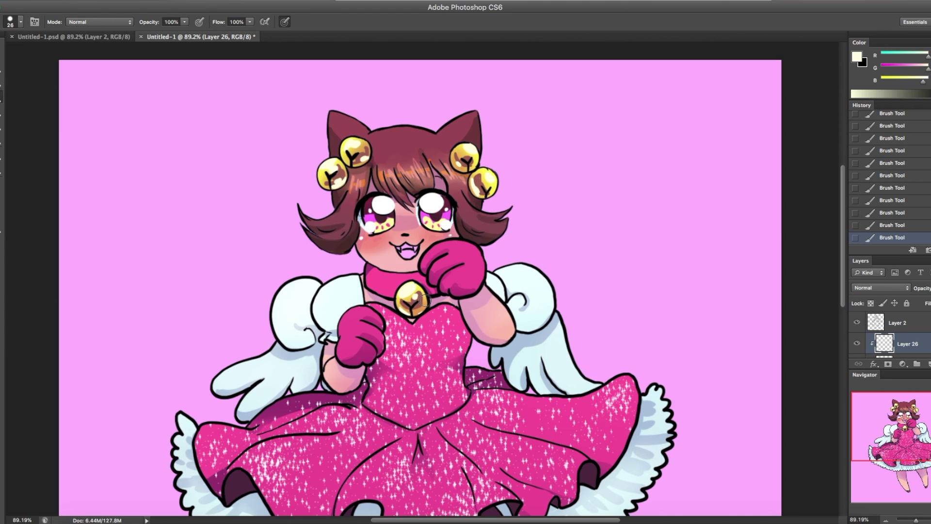
Step: Outline a large cream cat-head shape with two pointed ears behind the girl on the Background layer
key(z)
mouse_move(565, 227)
mouse_down()
mouse_move(551, 301)
mouse_move(595, 266)
mouse_up()
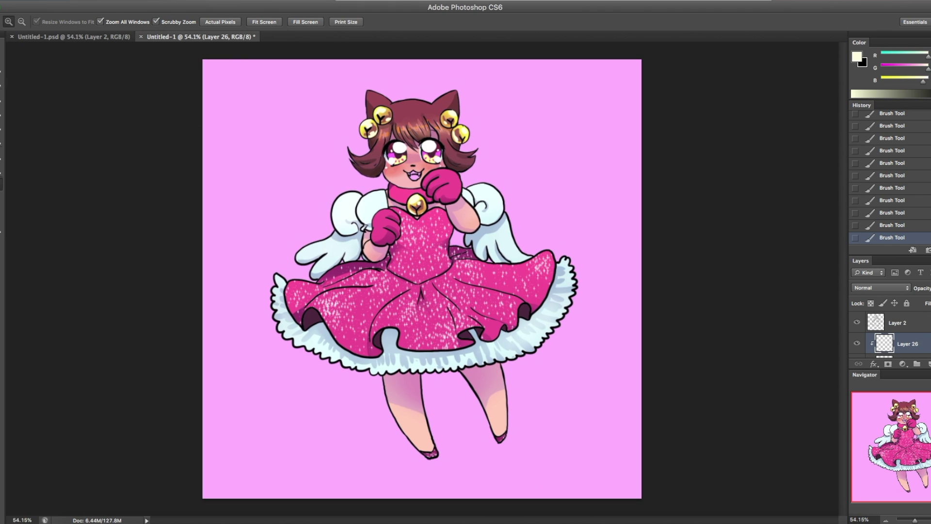
scroll(890, 334, up, 1)
scroll(890, 334, down, 2)
click(901, 348)
key(b)
mouse_move(342, 163)
mouse_down()
mouse_move(326, 137)
mouse_move(251, 338)
mouse_move(526, 209)
mouse_up()
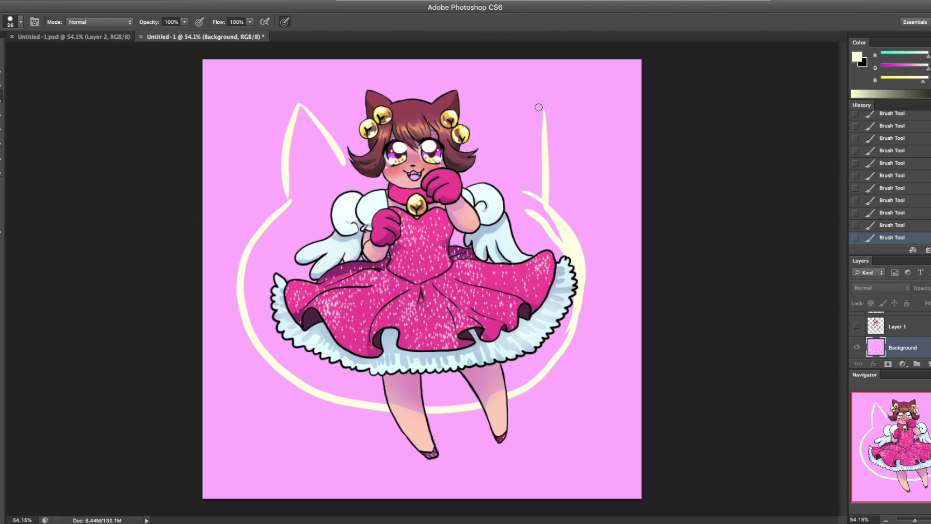
Step: Fill the cat-head outline and its enclosed gaps around the girl with cream using the Paint Bucket
key(g)
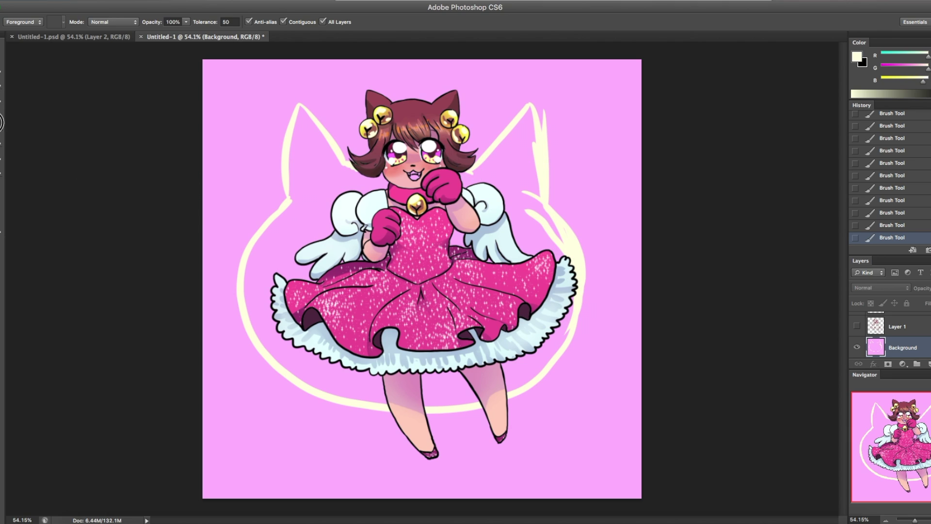
click(271, 233)
click(523, 160)
click(508, 199)
click(567, 340)
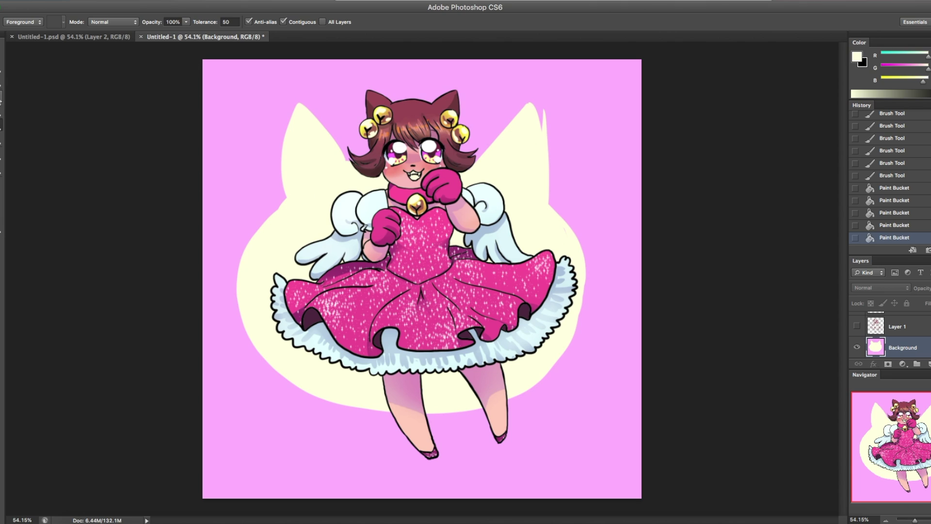
Step: Sample the backdrop's pink as the background colour and erase the stray cream stroke along the right ear's outer edge
key(b)
click(21, 22)
drag(528, 81, 543, 110)
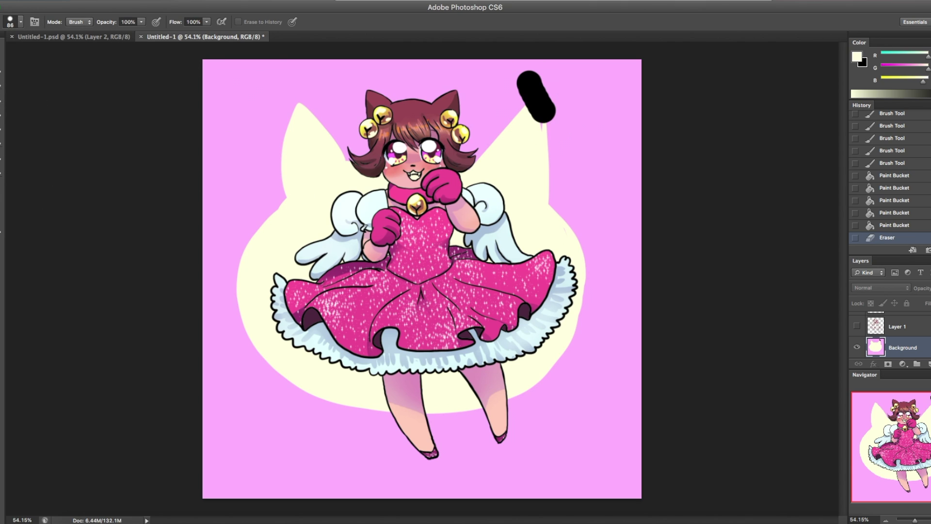
key(i)
alt+click(542, 126)
key(e)
mouse_move(529, 80)
mouse_down()
mouse_move(545, 156)
mouse_move(533, 204)
mouse_up()
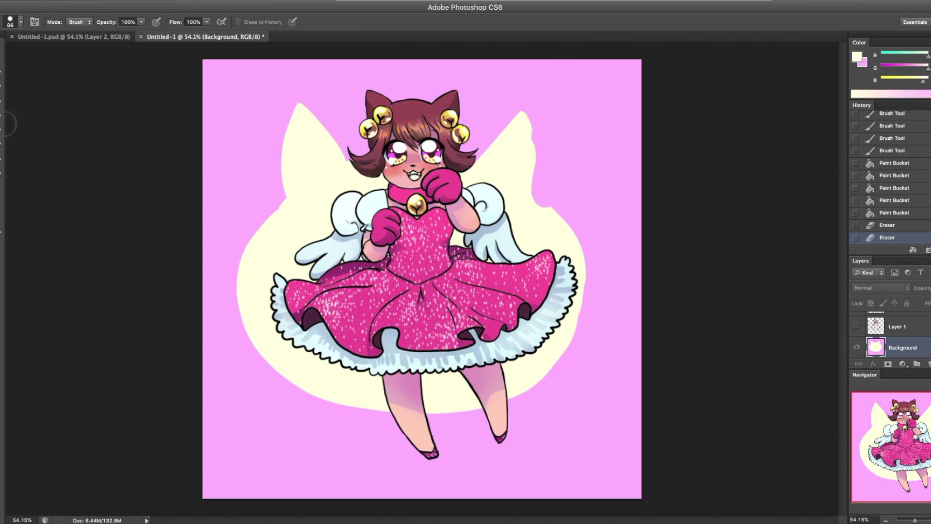
Step: Repaint the right ear's outer edge in cream and paint two filled cream hearts at the backdrop's upper right and lower left
key(b)
drag(528, 102, 540, 199)
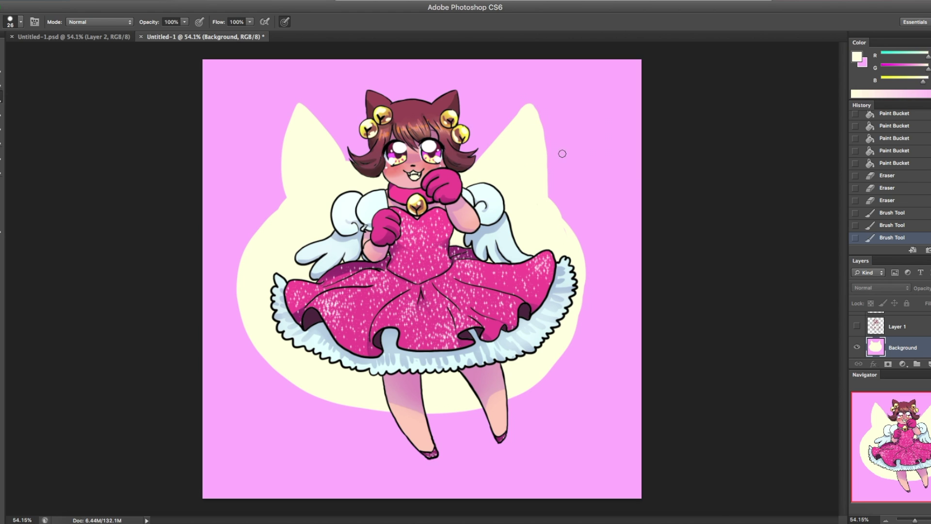
drag(597, 149, 597, 152)
drag(250, 448, 242, 426)
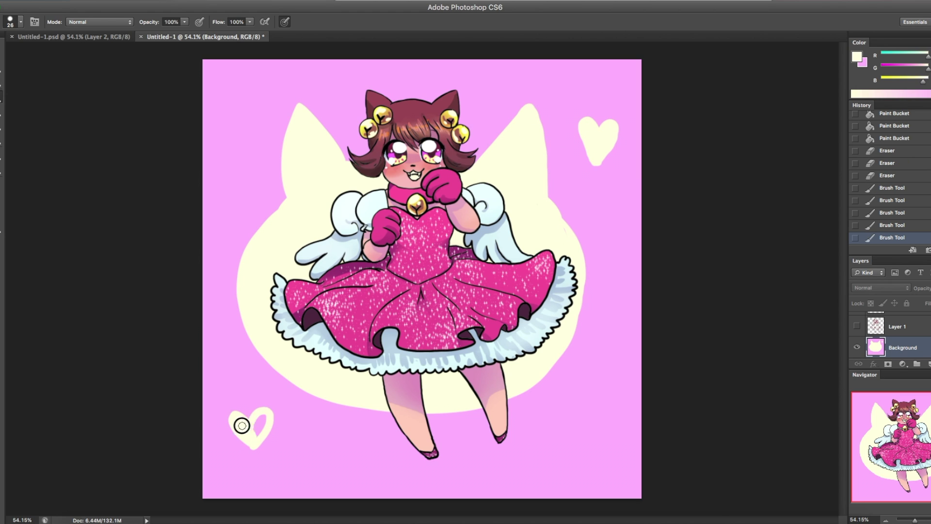
Step: Repaint the mouth's interior in pinkish lavender on a new layer and touch up with white on a second new layer
key(z)
drag(413, 167, 489, 176)
key(x)
key(b)
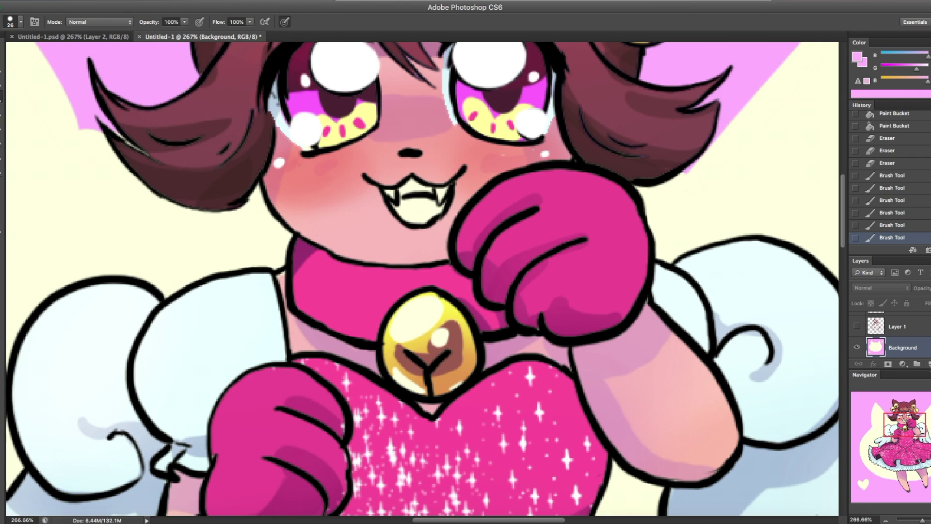
key(ctrl+shift+alt+n)
alt+click(479, 202)
mouse_move(398, 199)
mouse_down()
mouse_move(384, 194)
mouse_move(442, 201)
mouse_up()
key(ctrl+shift+alt+n)
alt+click(36, 109)
right_click(35, 109)
double_click(29, 98)
key(z)
drag(278, 189, 147, 147)
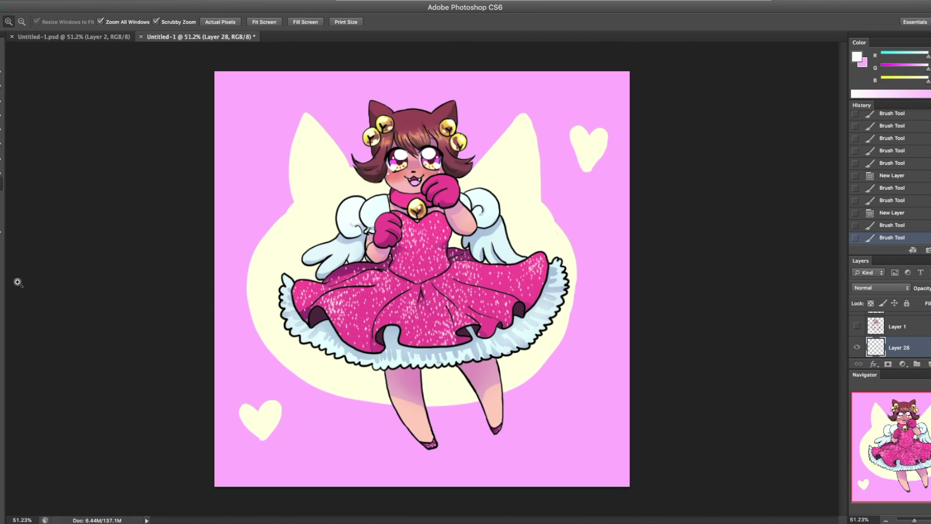
Step: Add a layer behind the girl, draw and fill a wide purple oval shadow beneath her feet, and lower the layer's opacity
key(ctrl+shift+alt+n)
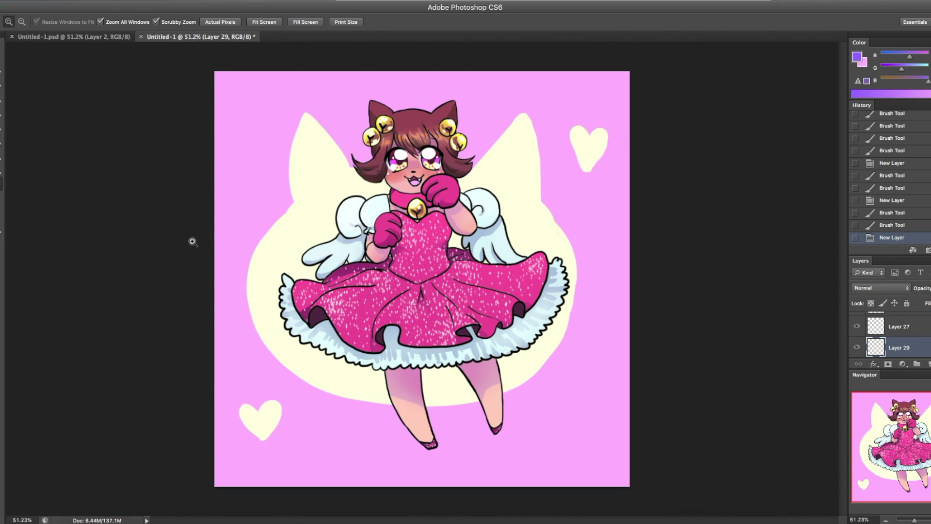
key(b)
drag(407, 421, 235, 483)
key(ctrl+z)
drag(399, 417, 536, 398)
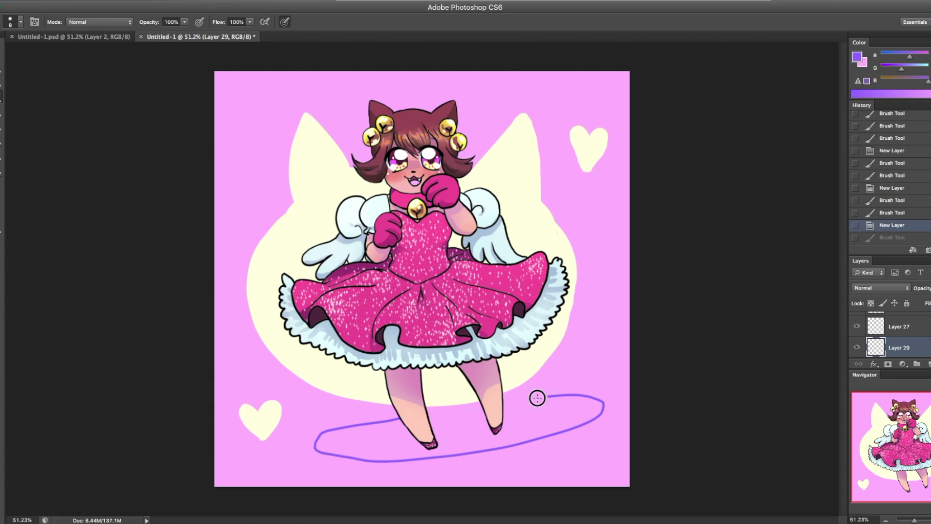
key(g)
click(339, 440)
click(390, 433)
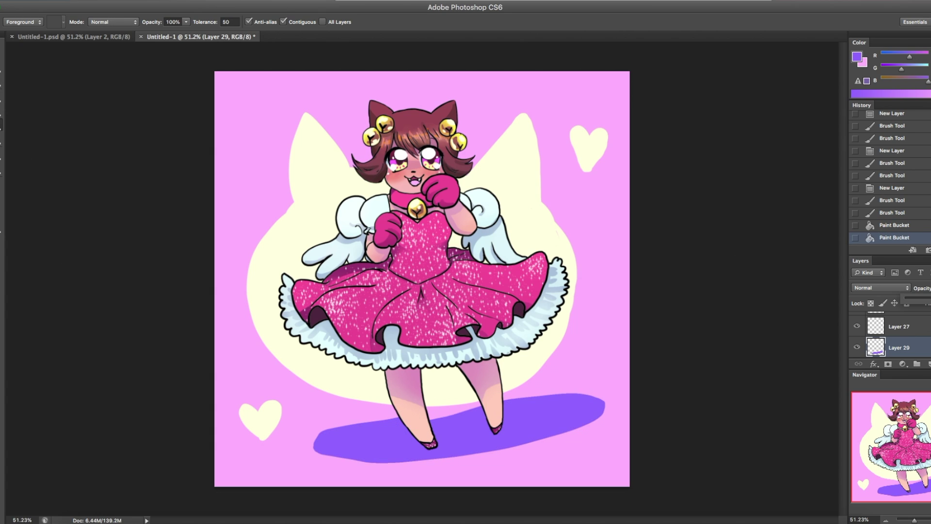
key(7)
Step: Draw and fill a large purple heart on the left cat ear and a small one at the backdrop's upper left
key(b)
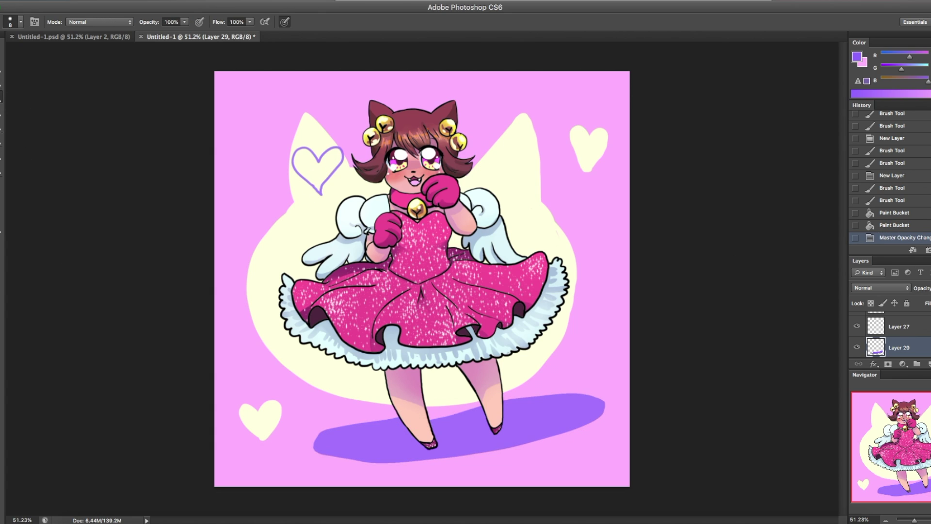
key(g)
click(316, 168)
key(b)
drag(265, 112, 266, 119)
key(g)
click(264, 112)
key(b)
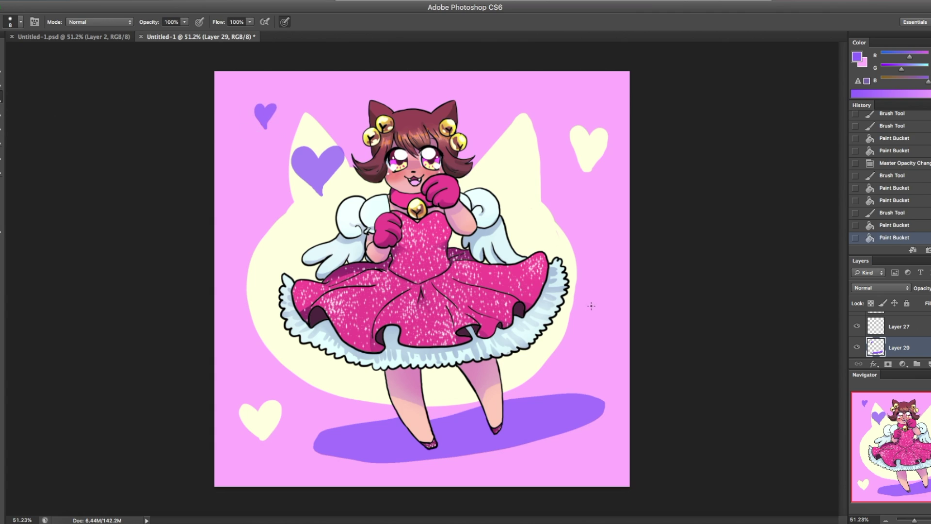
Step: Add three small filled purple hearts: beside the skirt's right edge, above the upper cream heart and beside the lower cream heart
drag(591, 315, 592, 315)
key(g)
click(592, 324)
key(b)
drag(565, 99, 566, 101)
key(g)
click(566, 105)
key(b)
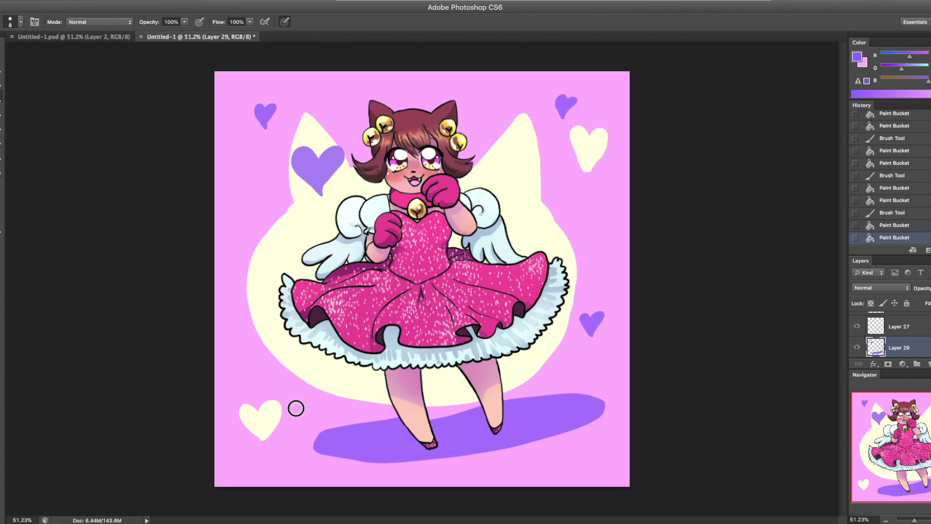
drag(295, 408, 297, 394)
key(o)
key(r)
key(b)
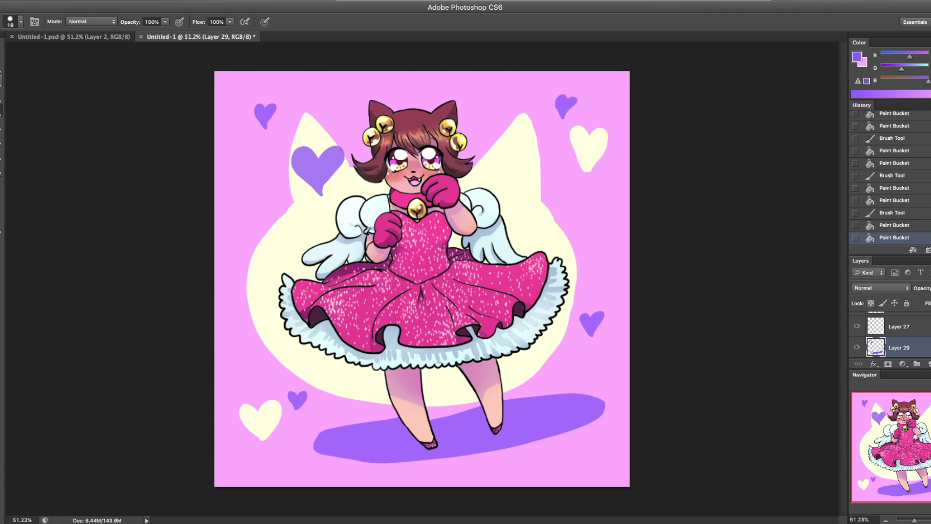
Step: Select a rectangle slightly inside the canvas edges, invert the selection, and fill it with purple on a new layer as a frame
key(m)
drag(288, 97, 618, 439)
drag(228, 85, 614, 472)
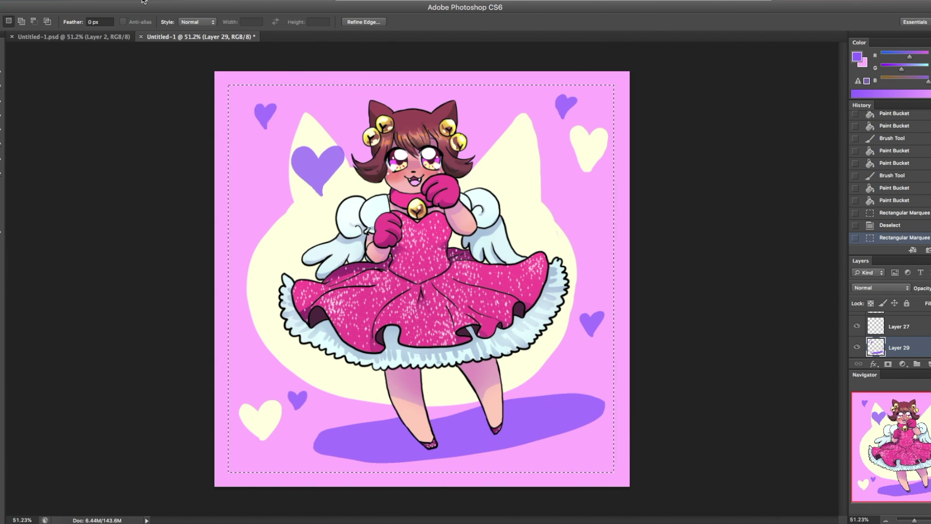
click(144, 0)
click(177, 37)
click(916, 363)
key(g)
click(221, 271)
key(ctrl+d)
Step: Erase a round spot at each of the purple frame's four inner corners
key(b)
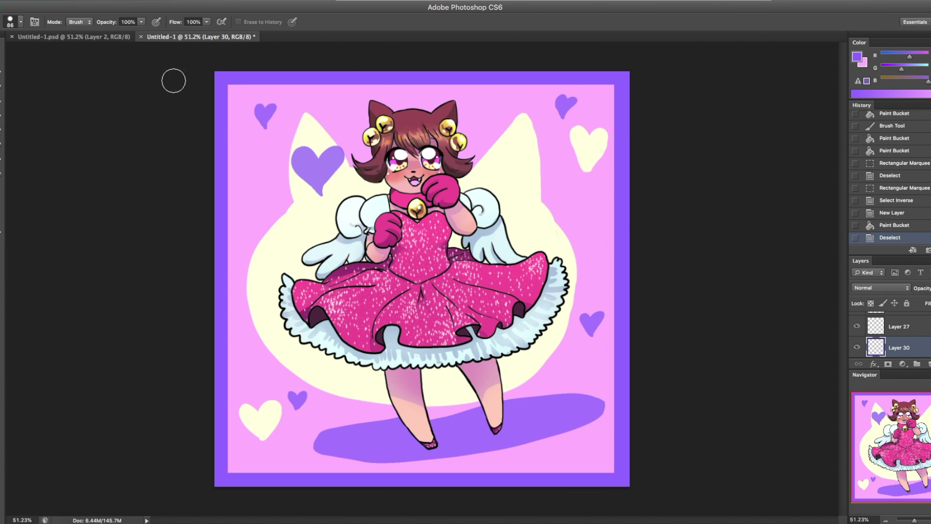
click(230, 87)
click(611, 87)
click(612, 470)
click(232, 474)
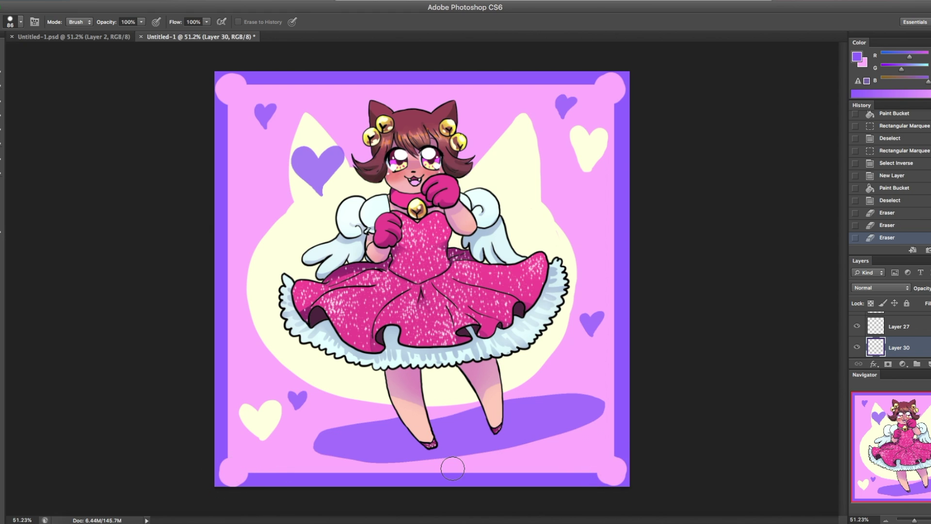
Step: Select everything outside a smaller inner rectangle, brush a soft purple band around it with a 163 px brush, and deselect
key(m)
drag(249, 104, 599, 454)
click(144, 0)
click(177, 37)
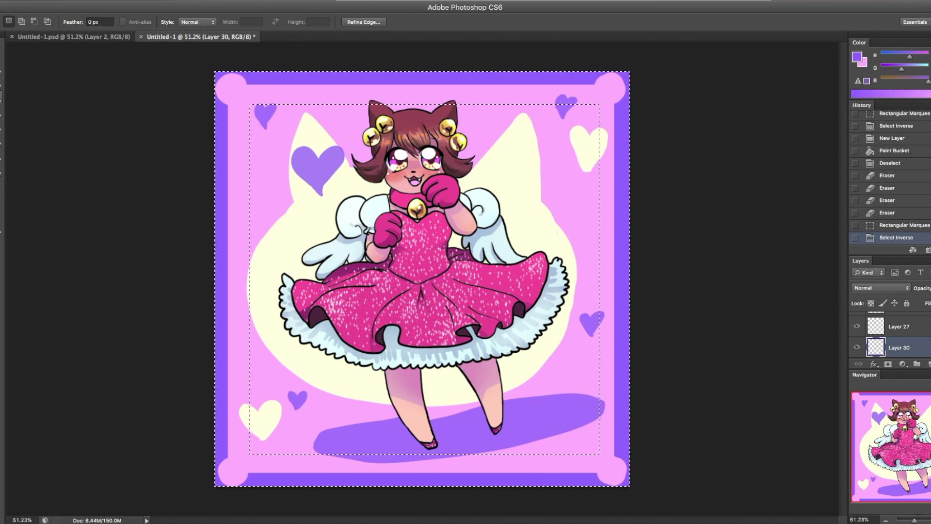
key(b)
click(10, 21)
mouse_move(232, 92)
mouse_down()
mouse_move(615, 114)
mouse_move(245, 322)
mouse_move(242, 146)
mouse_up()
click(144, 0)
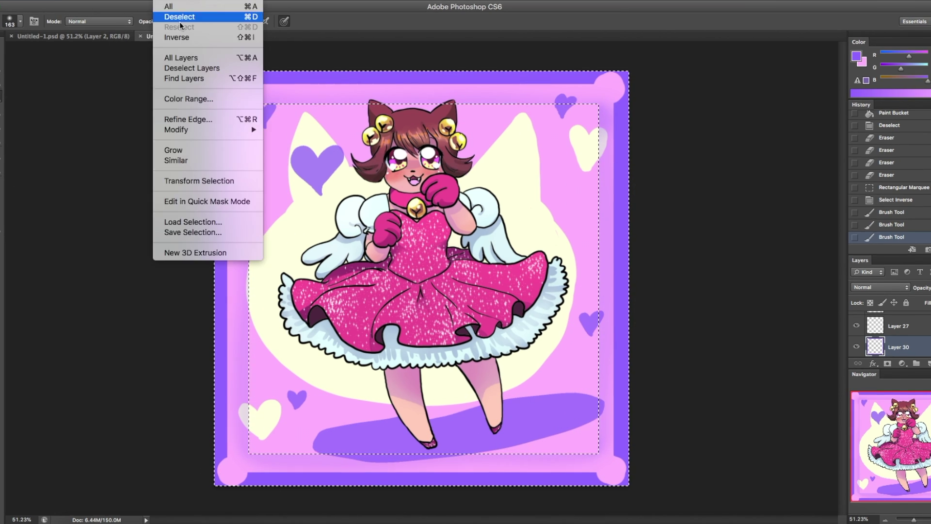
click(179, 18)
Step: Add a new layer and paint small filled cream hearts in the frame's round corner spots with a 16 px brush at 100% opacity
key(d)
key(x)
click(10, 22)
drag(184, 21, 243, 35)
click(10, 22)
key(ctrl+shift+alt+n)
mouse_move(230, 100)
mouse_down()
mouse_move(237, 83)
mouse_move(230, 100)
mouse_up()
drag(610, 86, 611, 101)
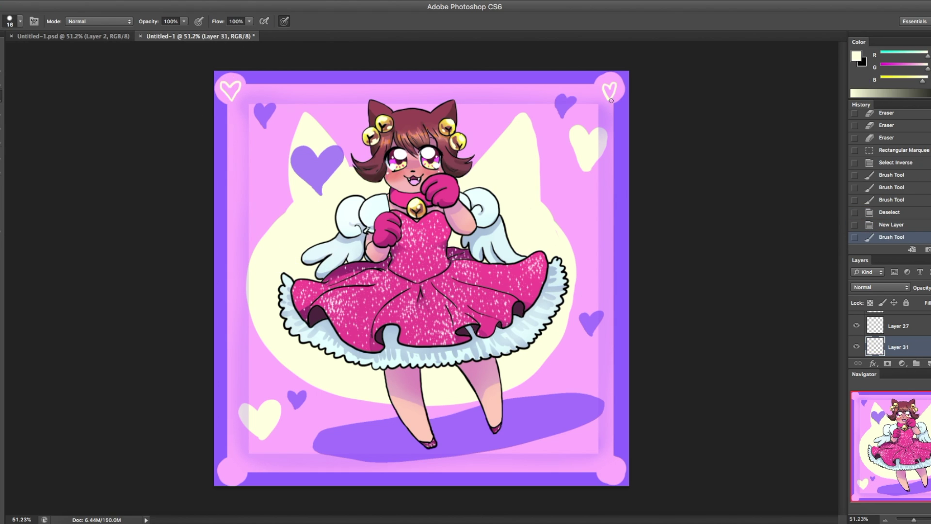
drag(605, 466, 612, 473)
drag(607, 87, 612, 93)
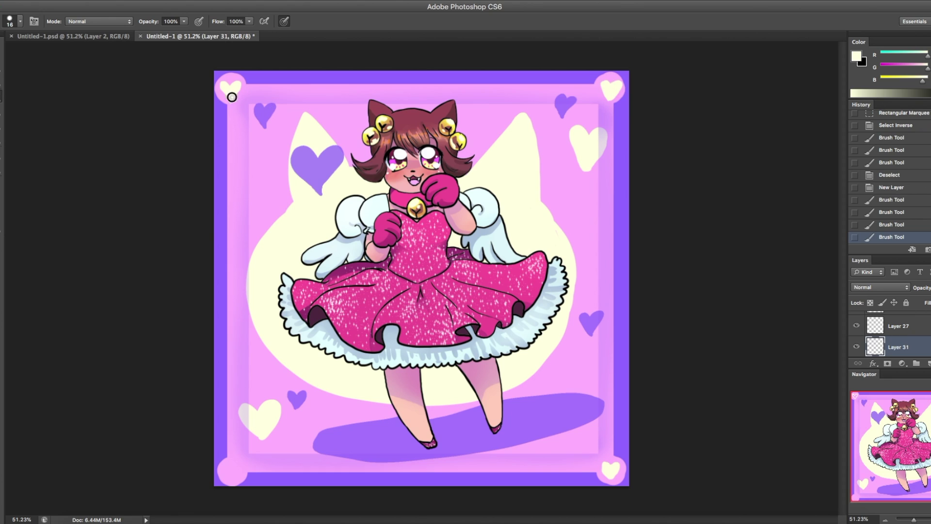